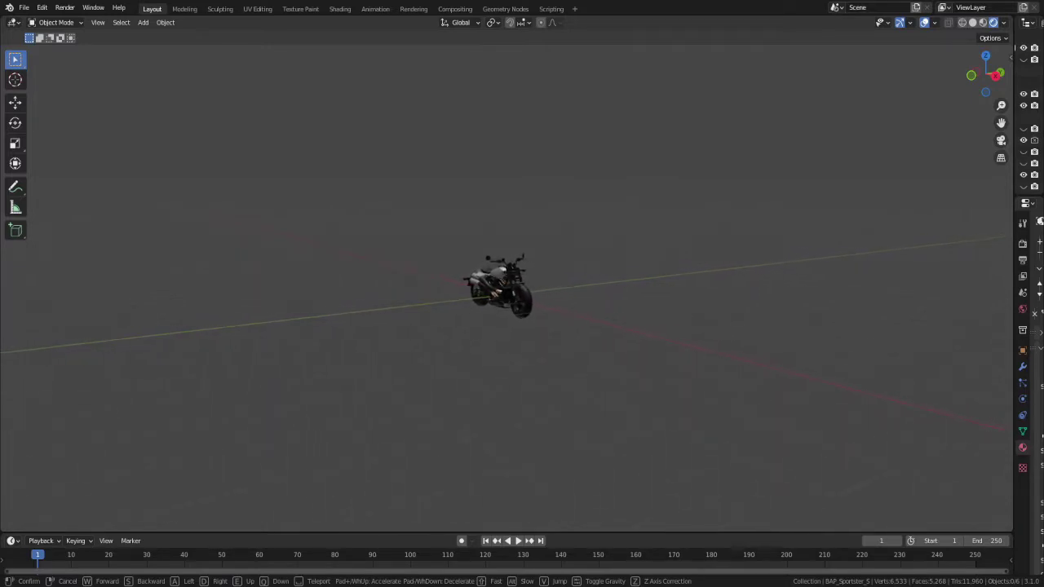
- Fly the view around the motorcycle to inspect it from the side and front
key("w")
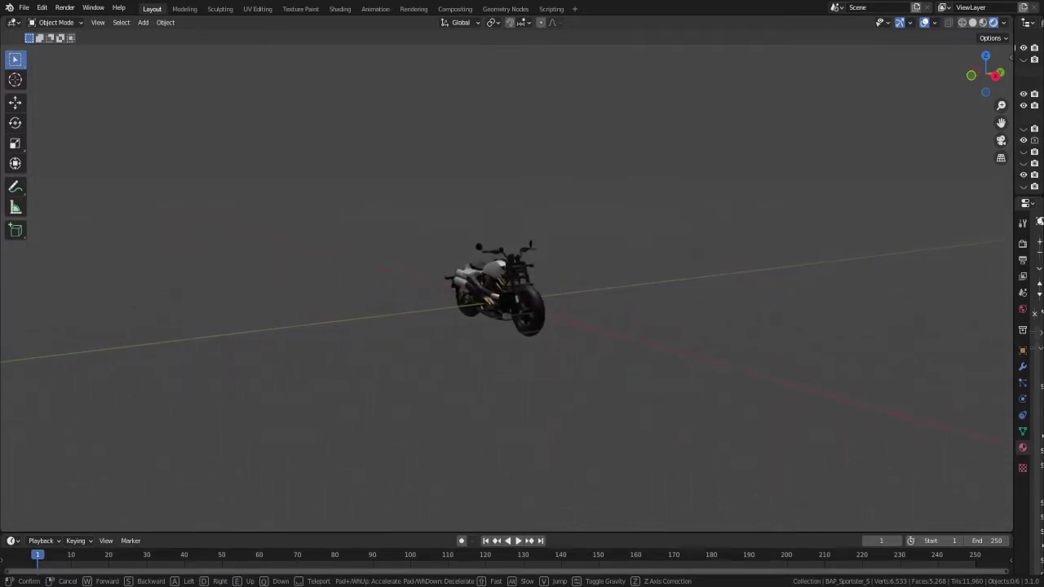
key("w")
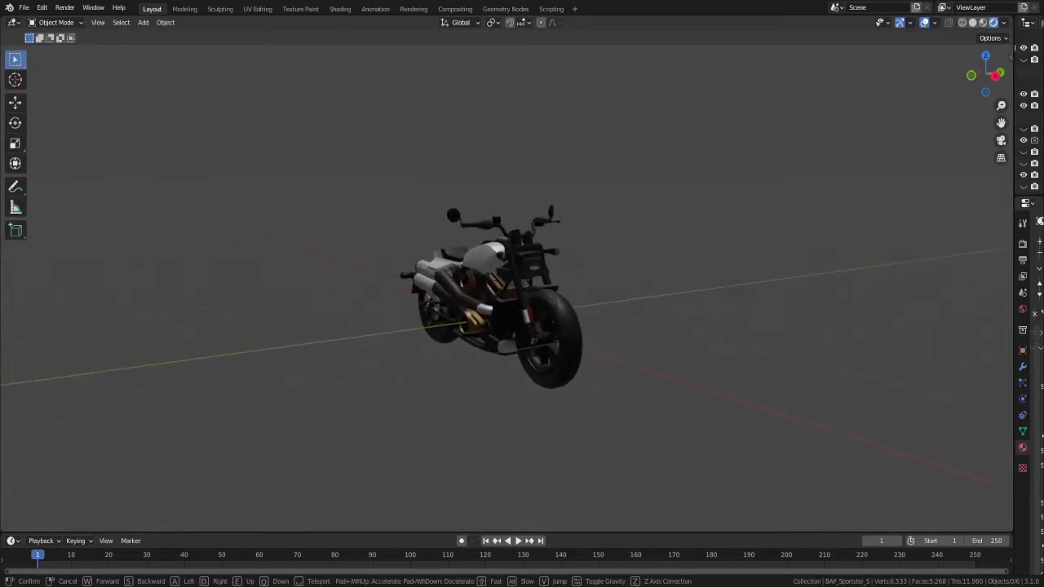
key("s")
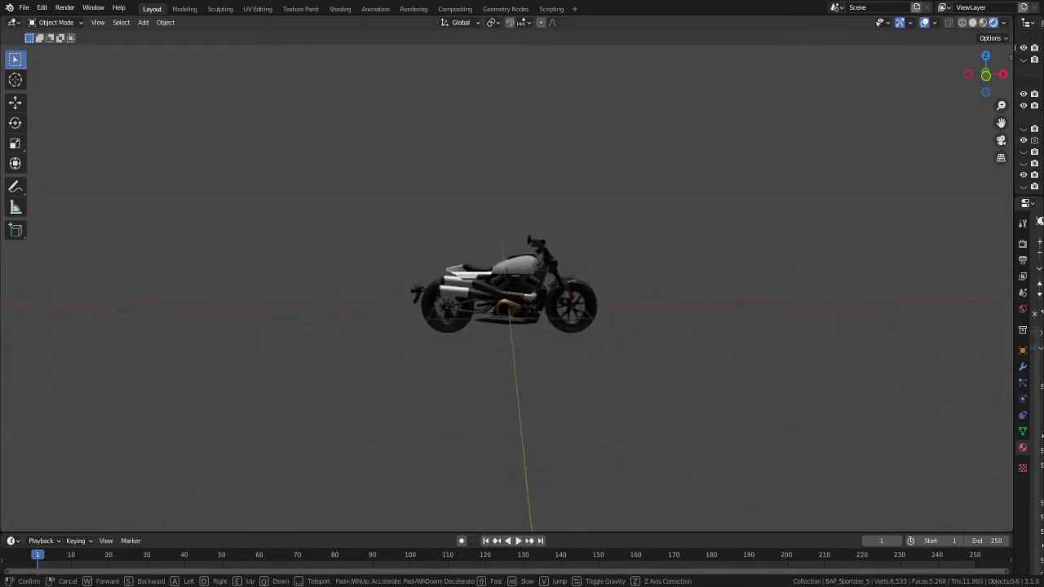
key("w")
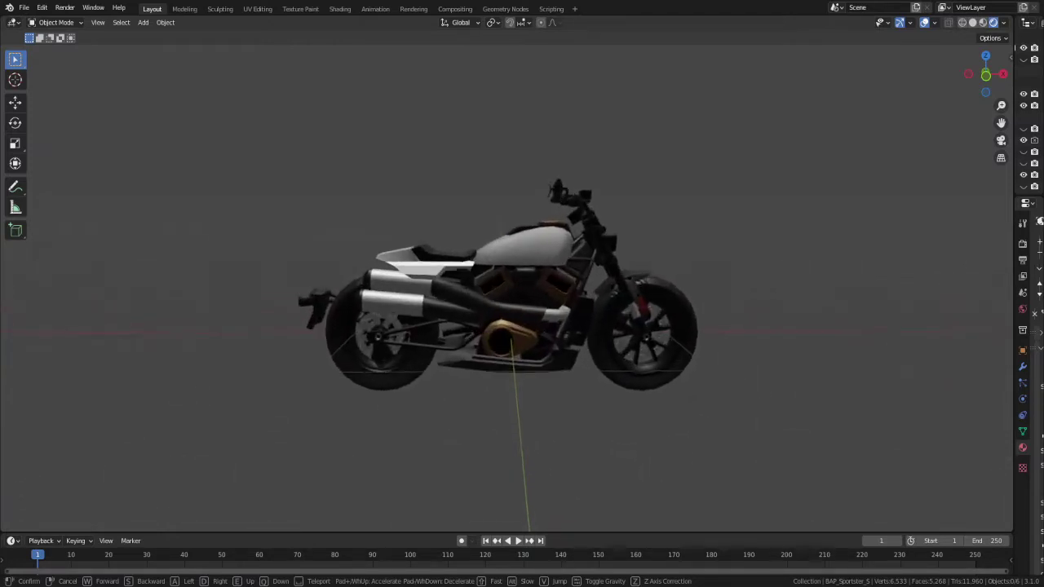
key("s")
key("d")
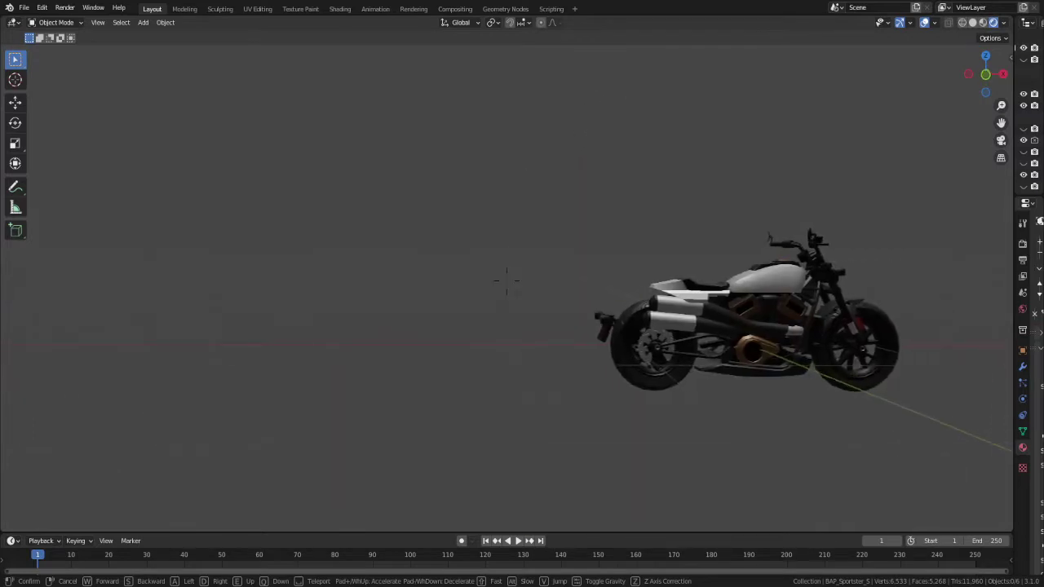
key("d")
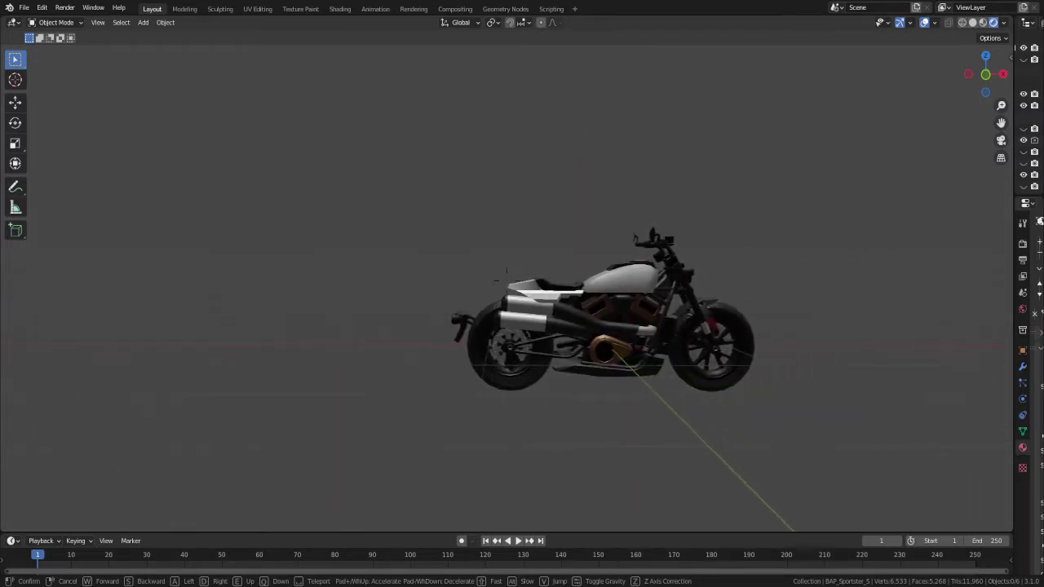
key("d")
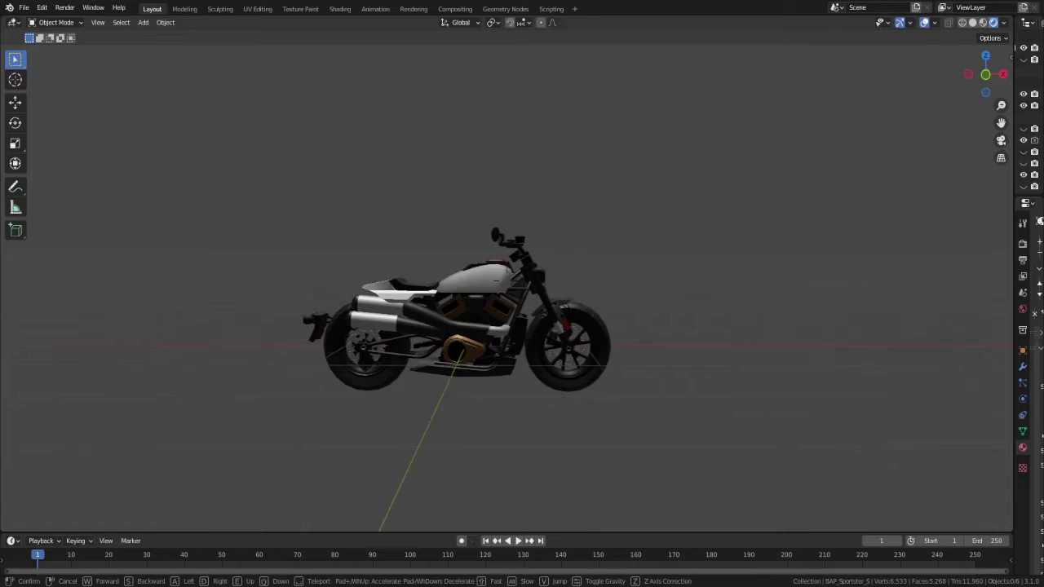
key("d")
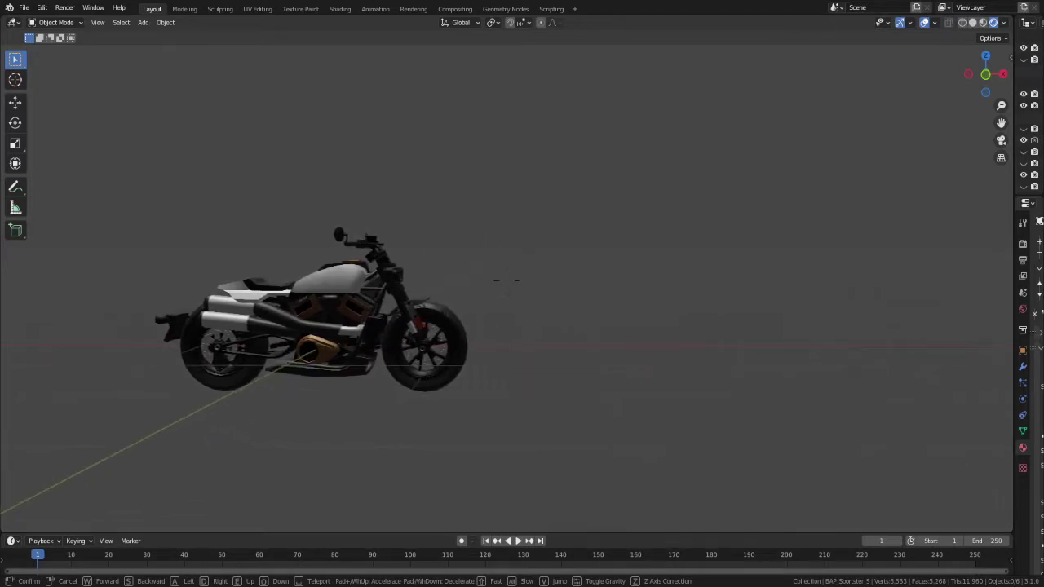
key("d")
key("Escape")
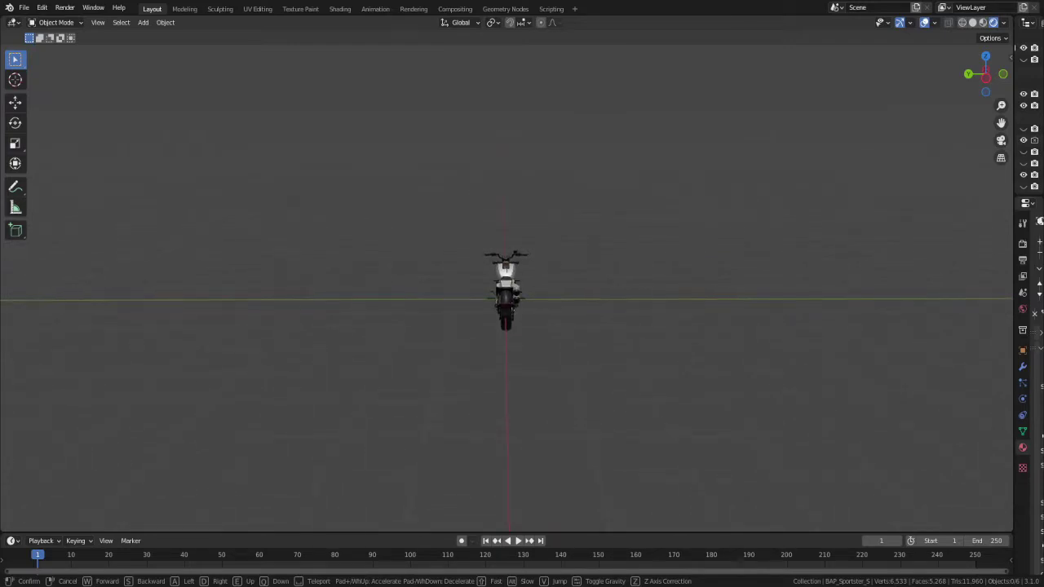
- Fly in close to the motorcycle's rear, then follow the model's creator on Sketchfab
key("w")
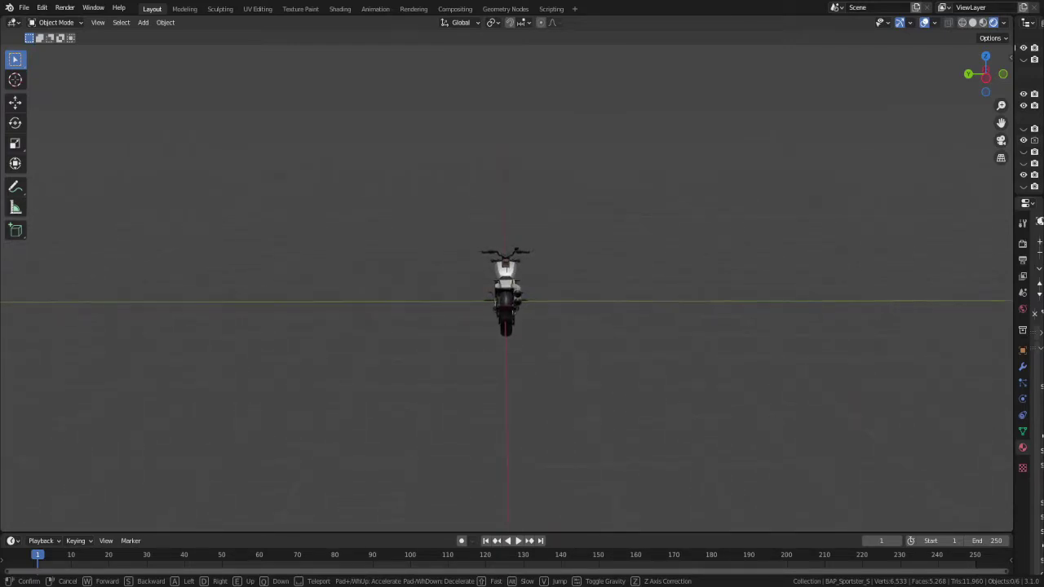
key("w")
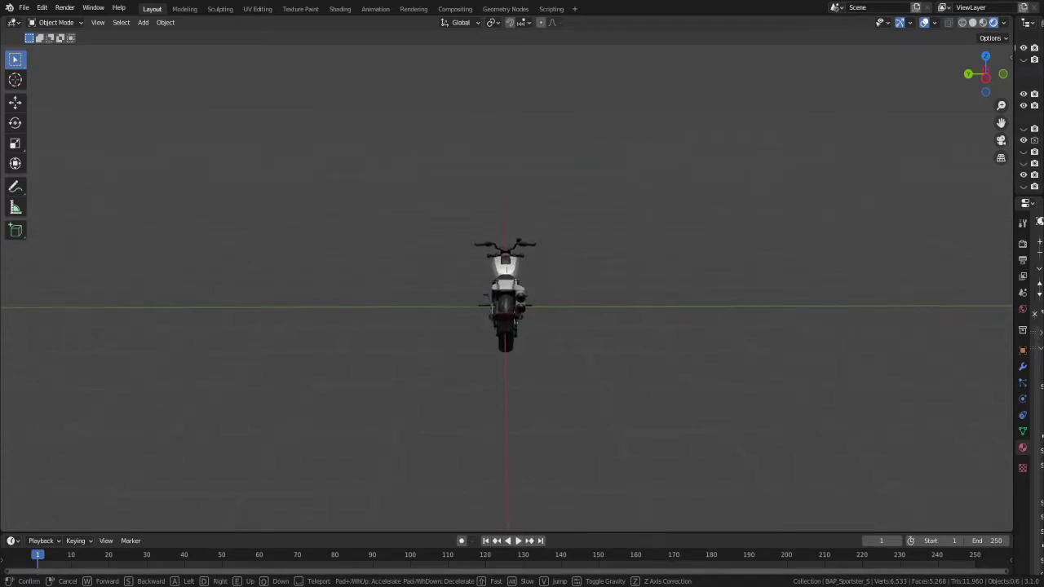
key("w")
key("w")
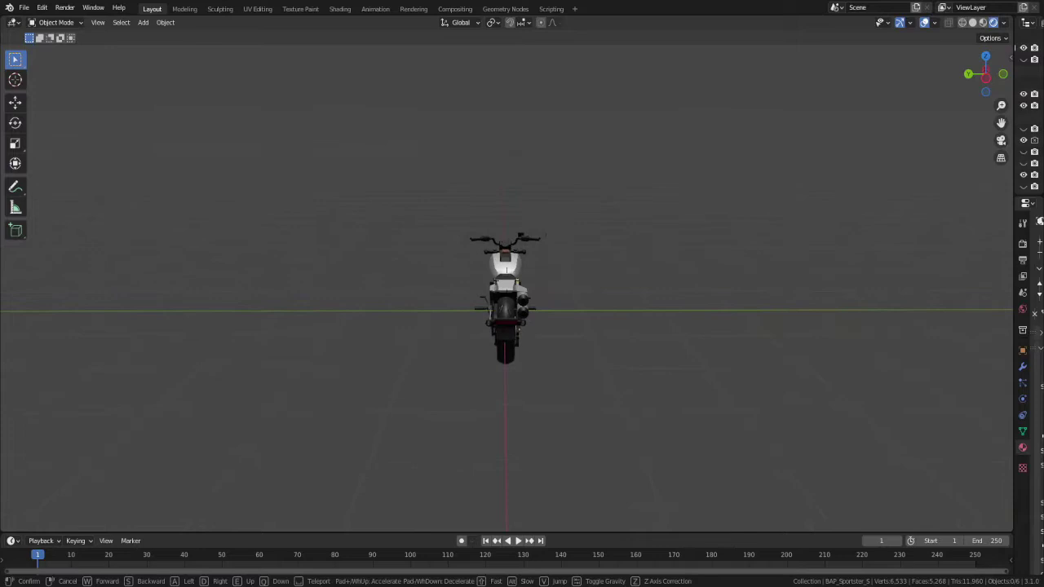
key("w")
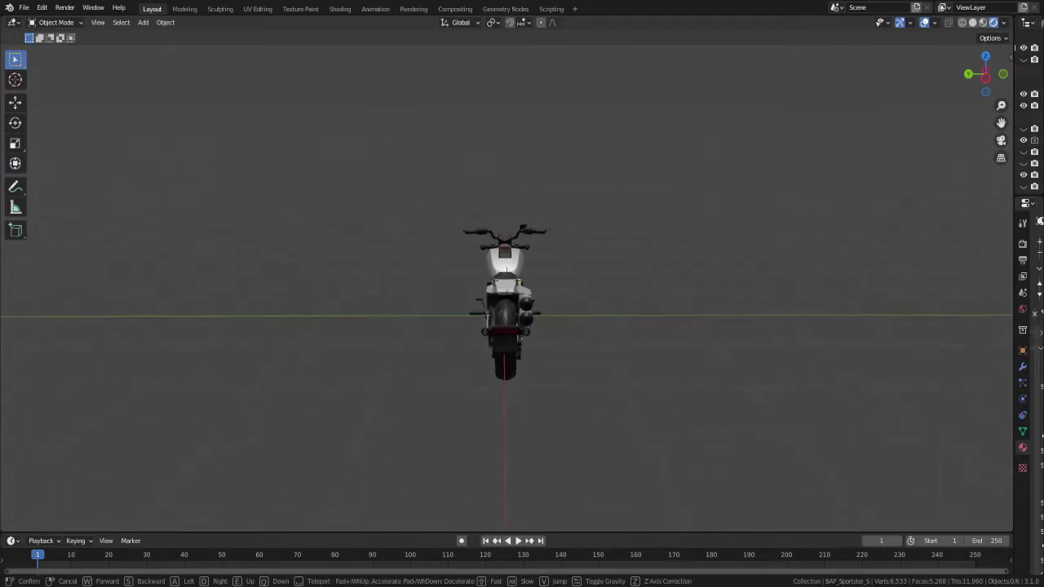
key("w")
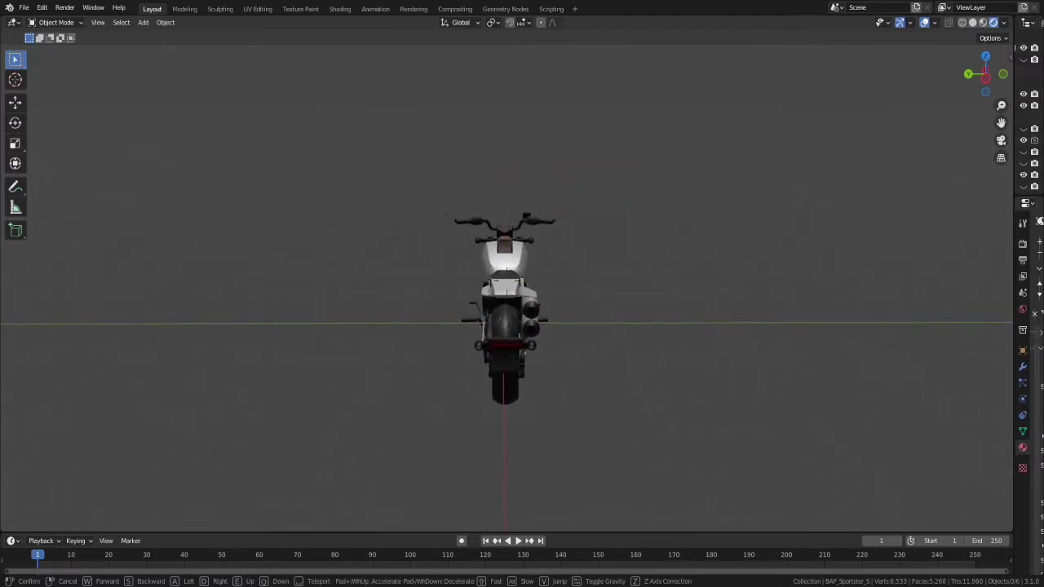
key("w")
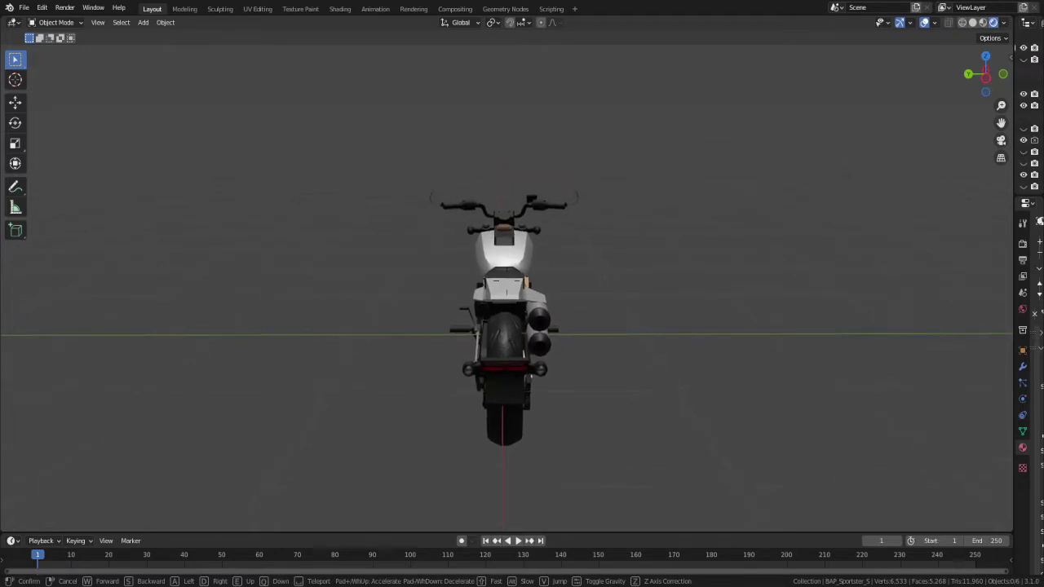
key("w")
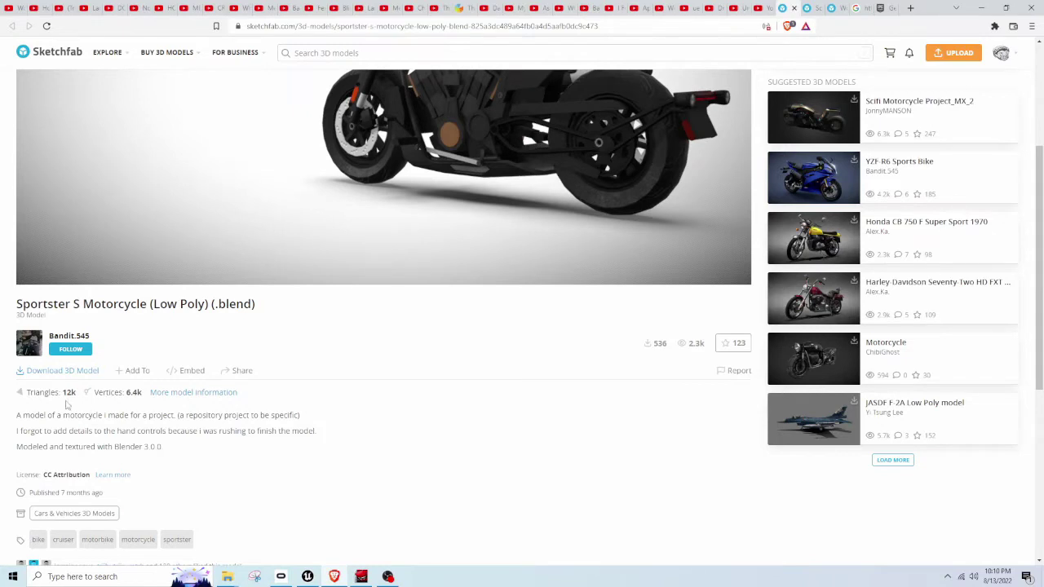
left_click(70, 349)
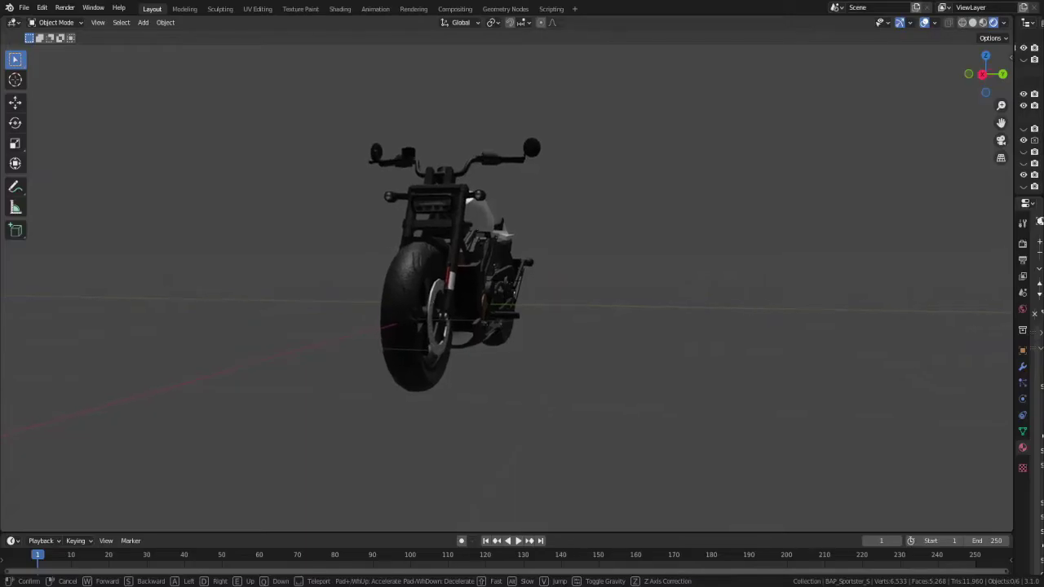
- Bring the four BAP_Sportster_S objects into the mannequin scene from the File menu and zoom in
key("w")
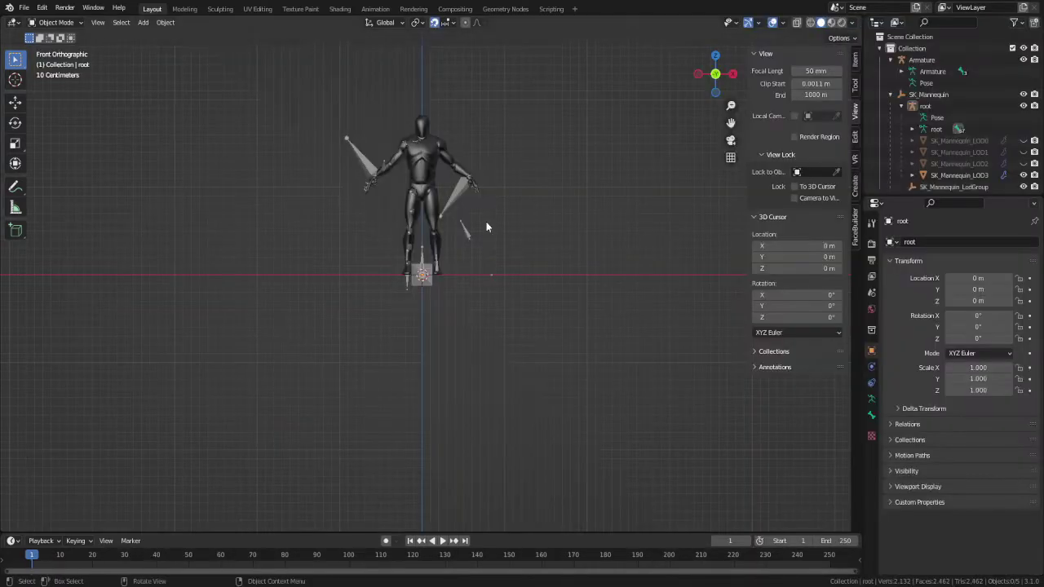
left_click(25, 8)
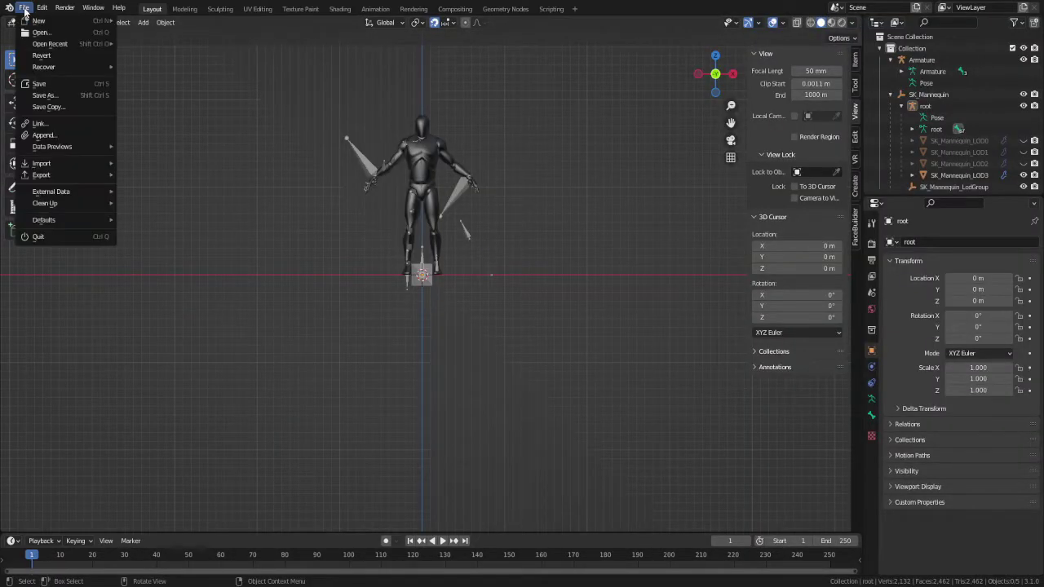
key("Escape")
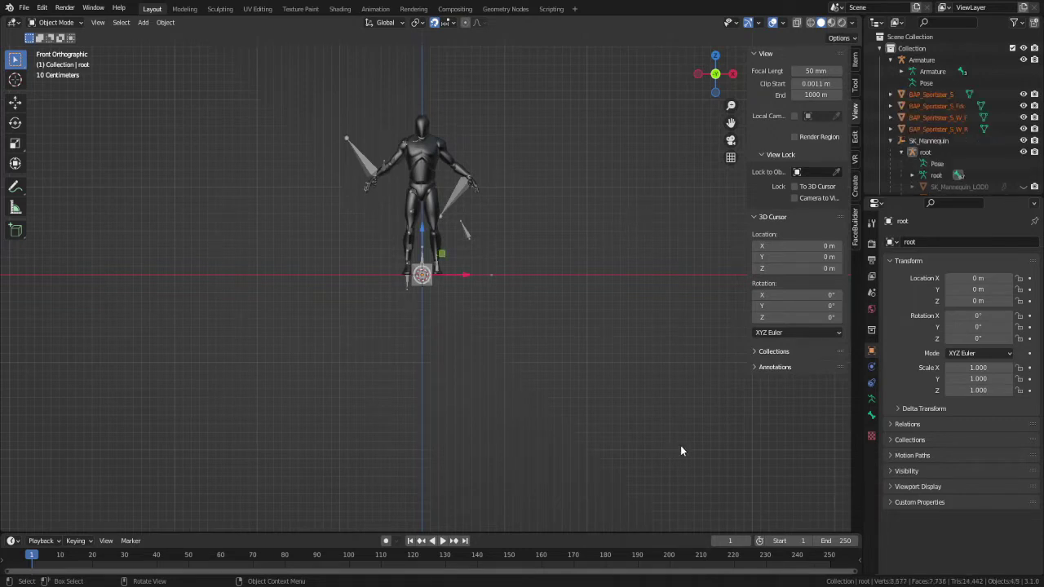
scroll(425, 266, "up", 8)
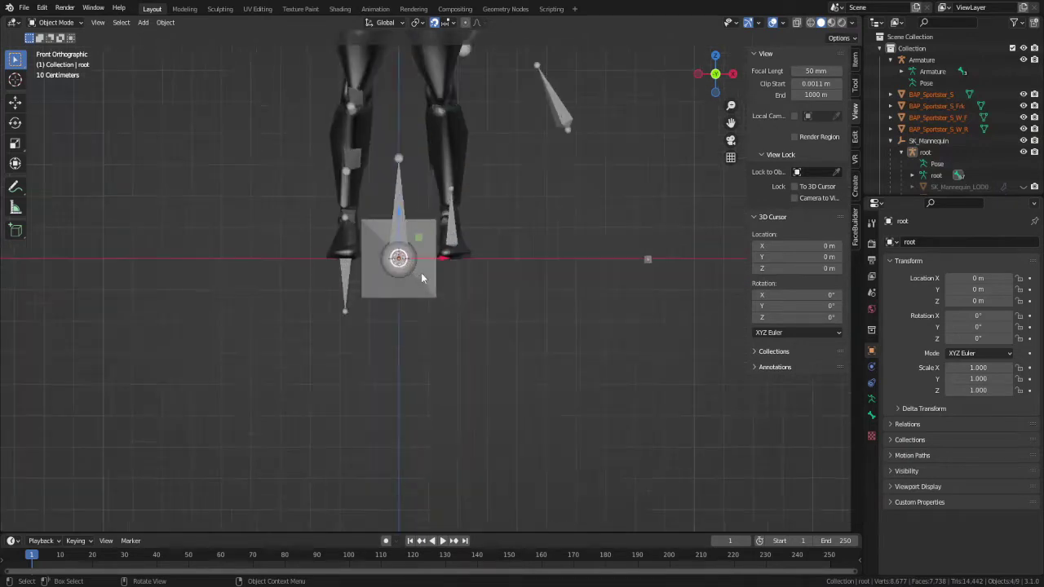
- Switch the viewport to wireframe shading and rotate the selection 90° around Z
key("z")
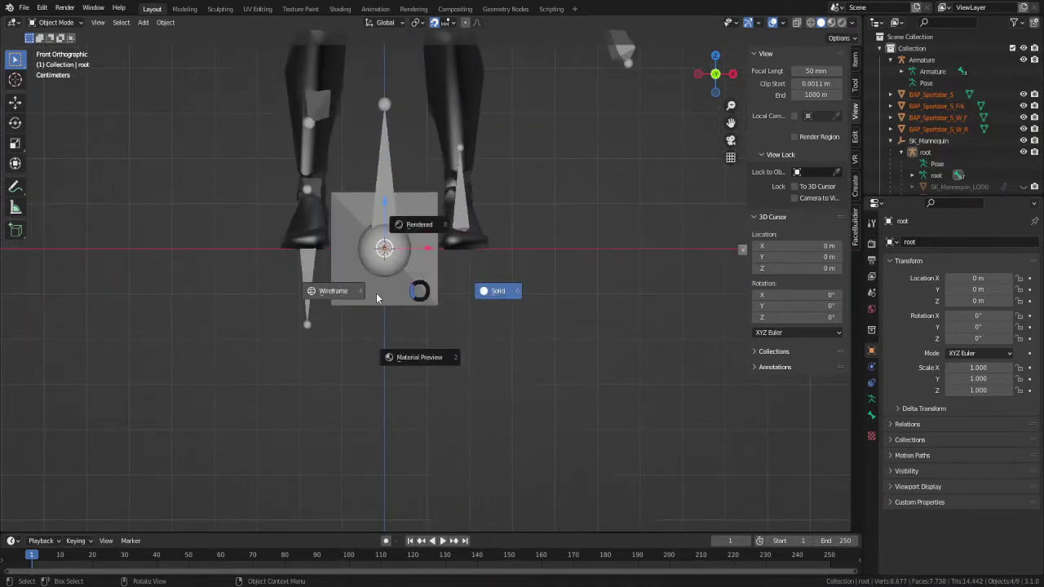
left_click(338, 291)
scroll(316, 263, "up", 5)
middle_click_drag(299, 233, 443, 305, "shift")
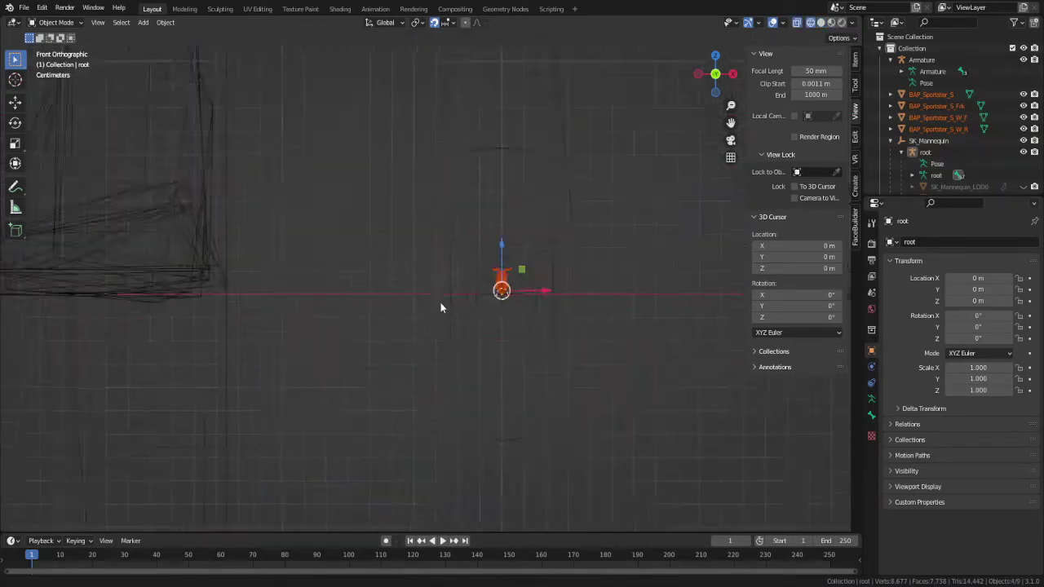
type("r")
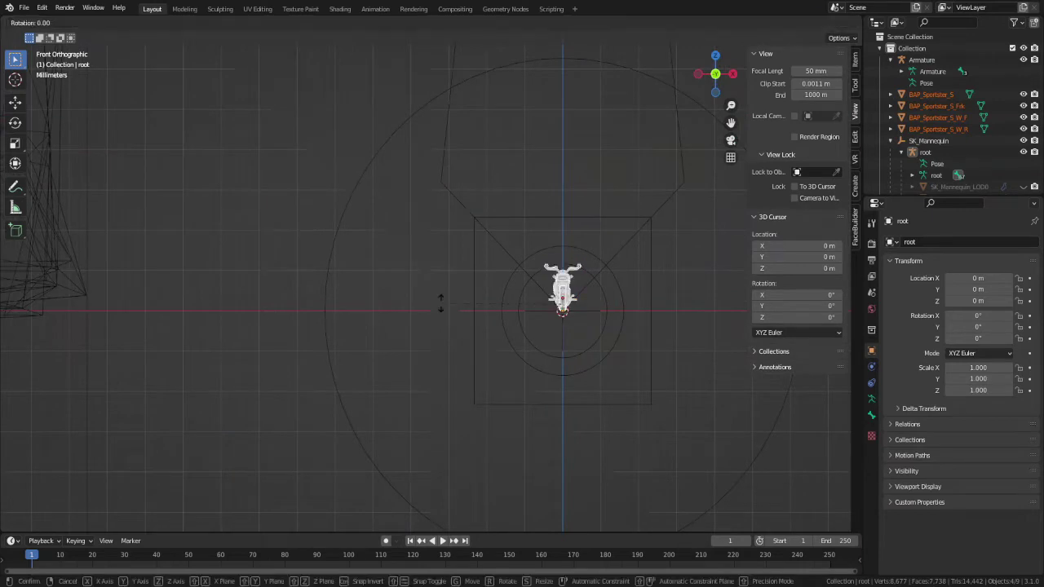
type("z90")
key("Return")
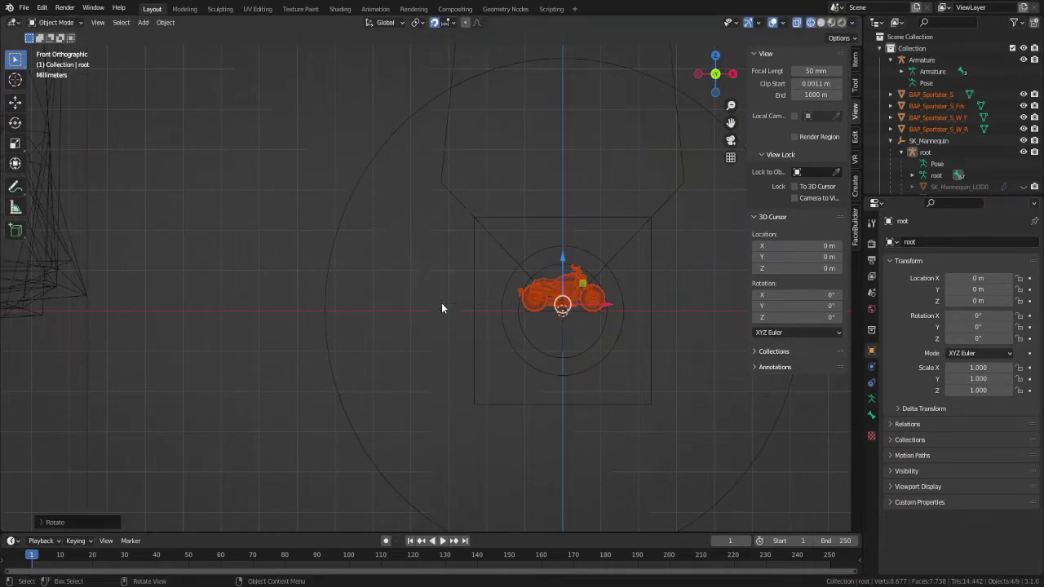
- Frame the selected motorcycle and move it to a lower position
scroll(538, 301, "up", 5)
middle_click_drag(384, 245, 862, 196, "shift")
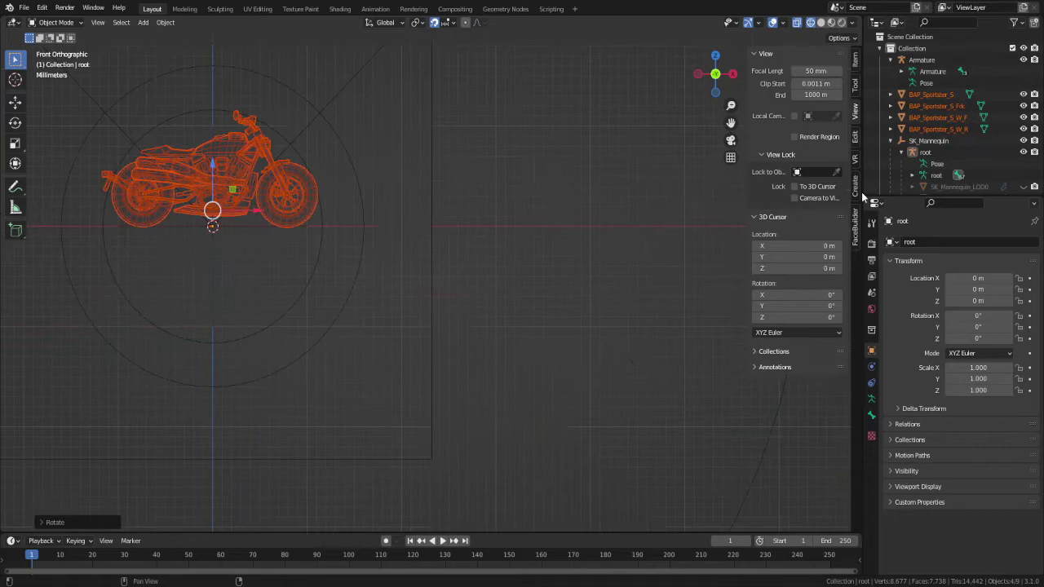
scroll(862, 194, "up", 1, "ctrl")
key("KP_Decimal")
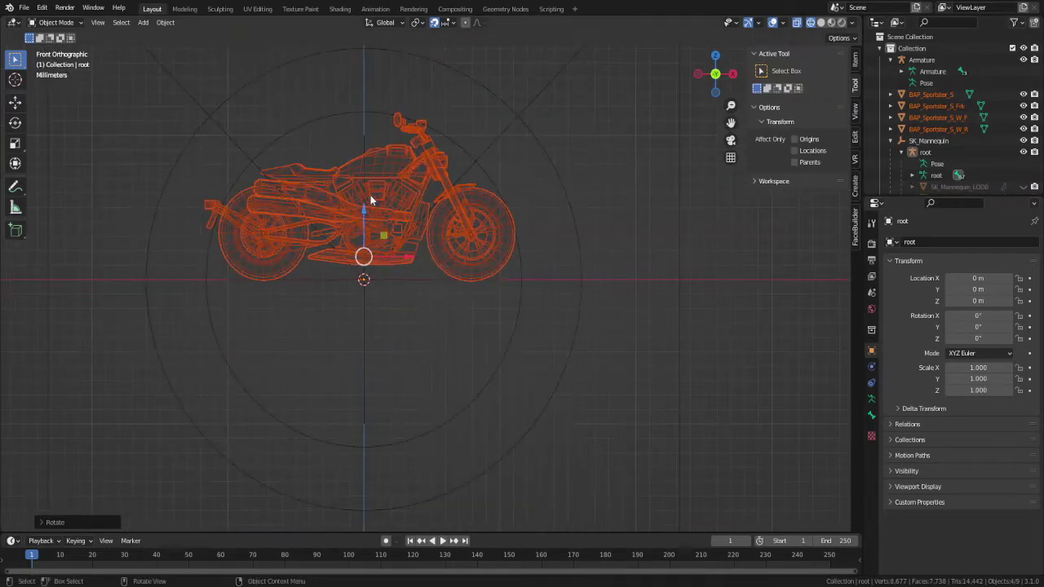
key("g")
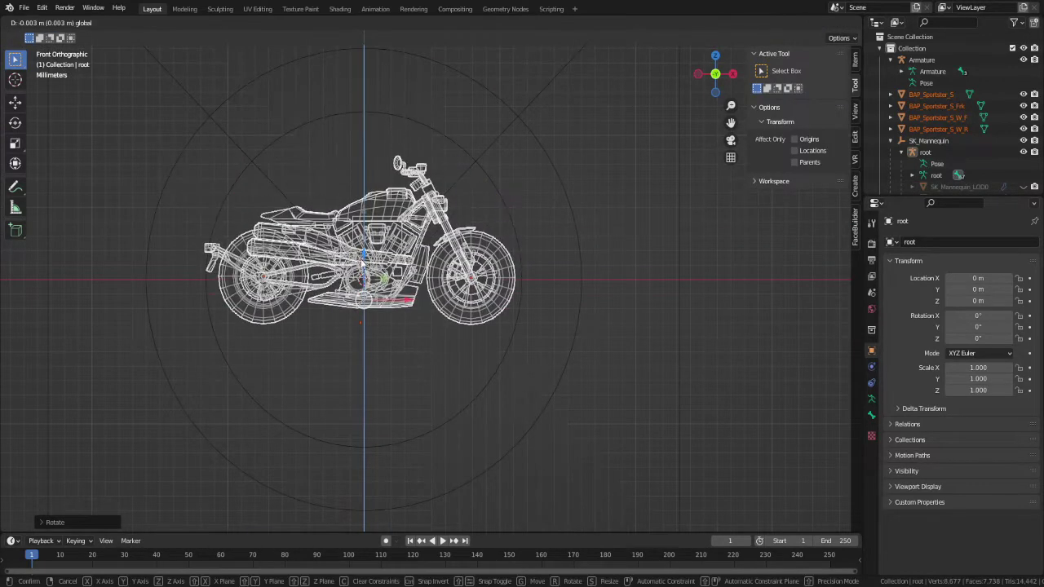
left_click(362, 259)
scroll(432, 289, "up", 7)
scroll(432, 290, "up", 8)
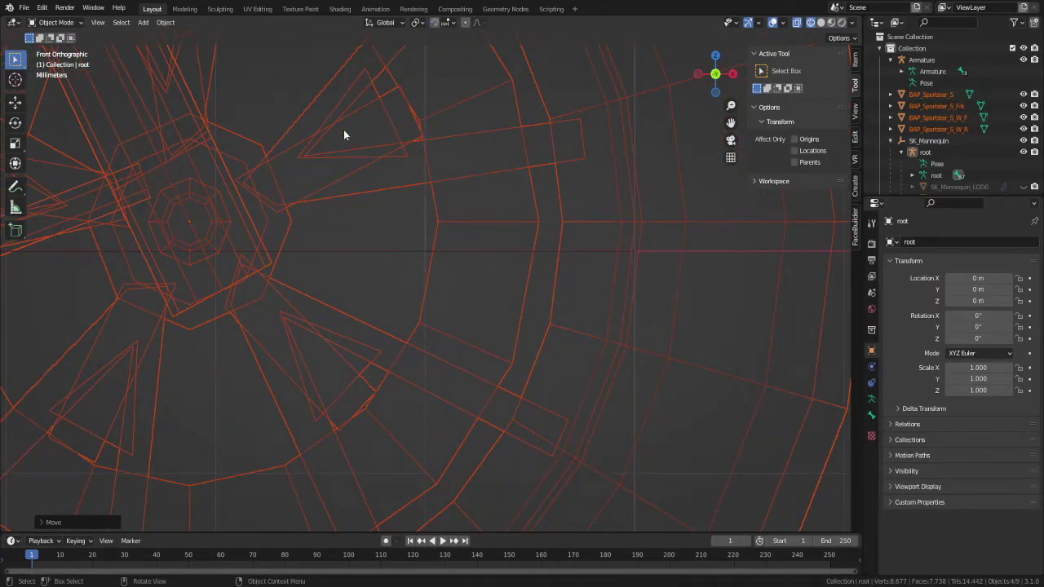
- Move the motorcycle along Z only, then cancel a scale to keep its original size
key("g")
key("z")
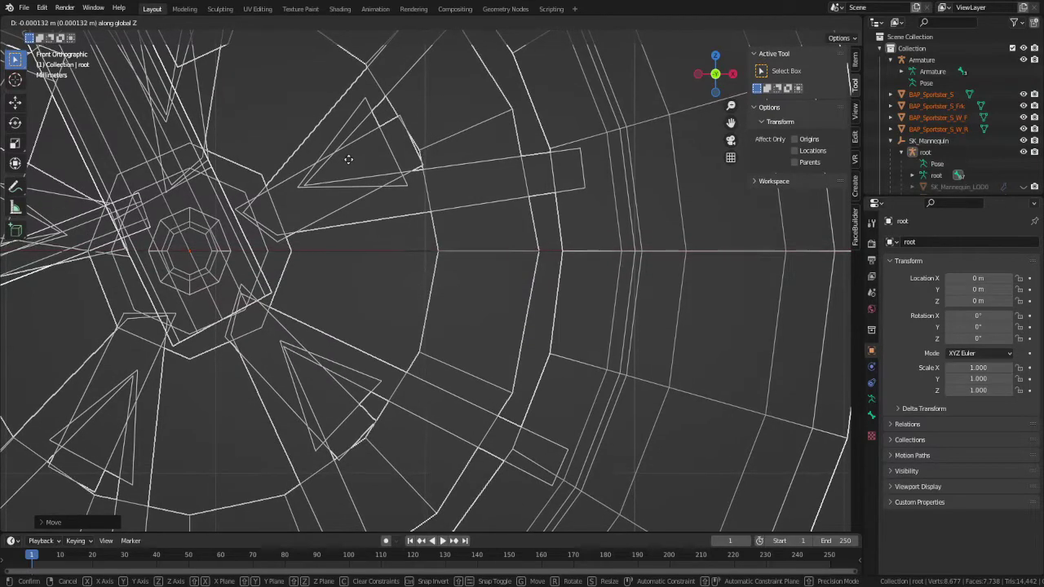
left_click(349, 160)
scroll(351, 163, "down", 15)
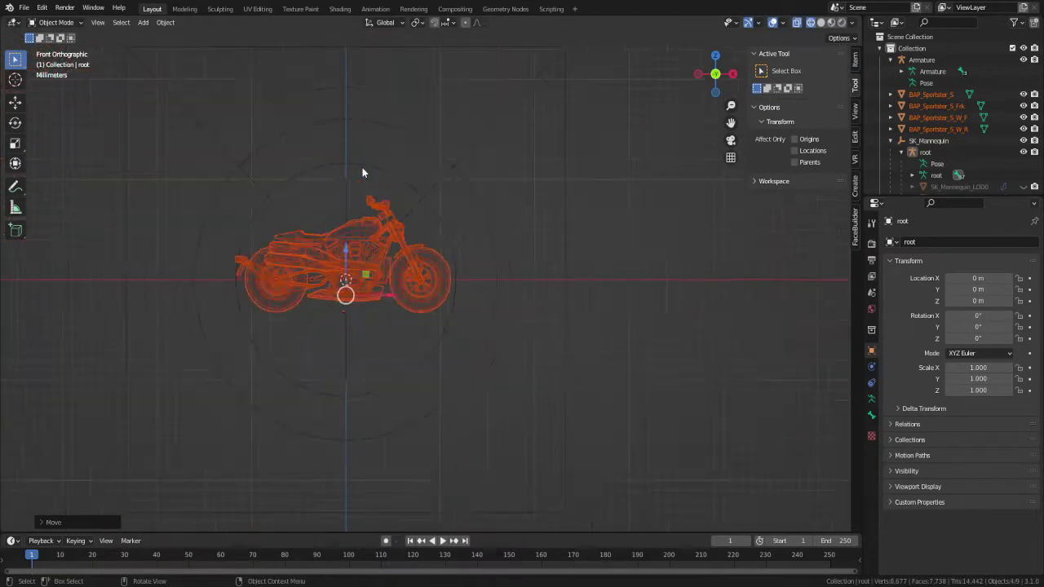
middle_click_drag(370, 218, 422, 212, "shift")
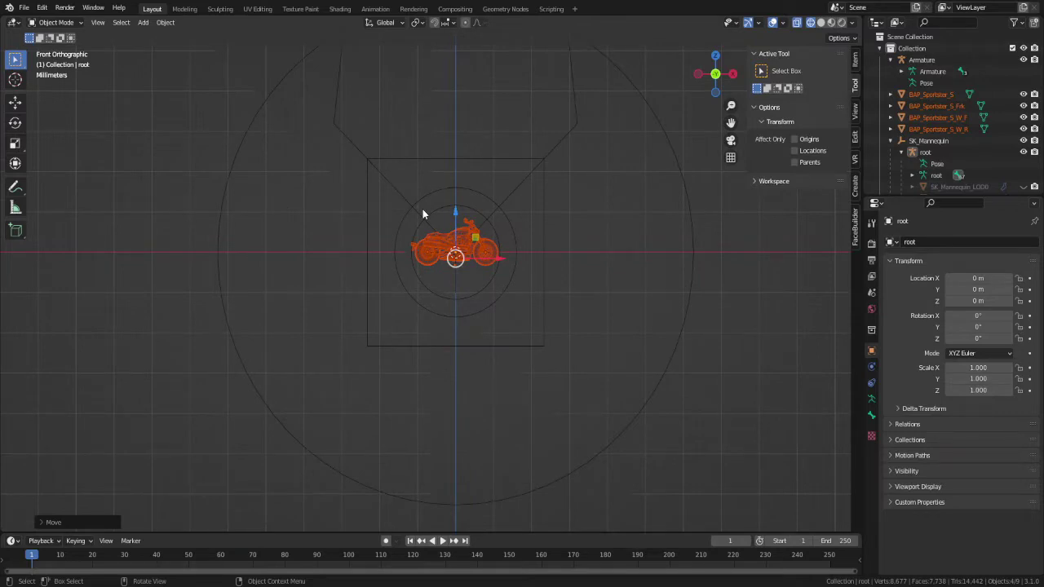
key("s")
right_click(789, 212)
scroll(501, 226, "up", 6)
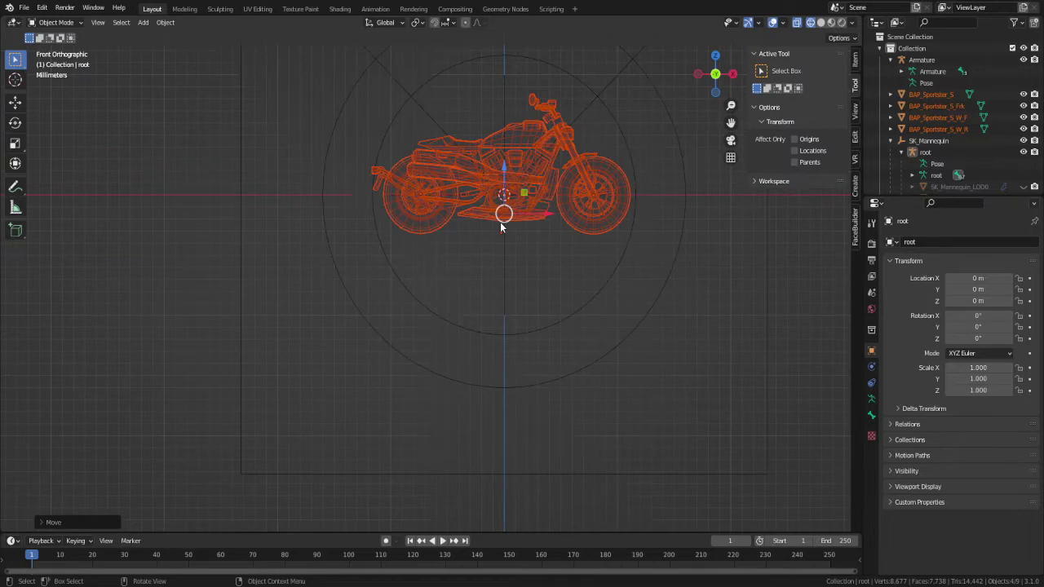
- Delete the body's faces around the front wheel in Edit Mode
left_click(537, 129)
scroll(523, 245, "up", 3)
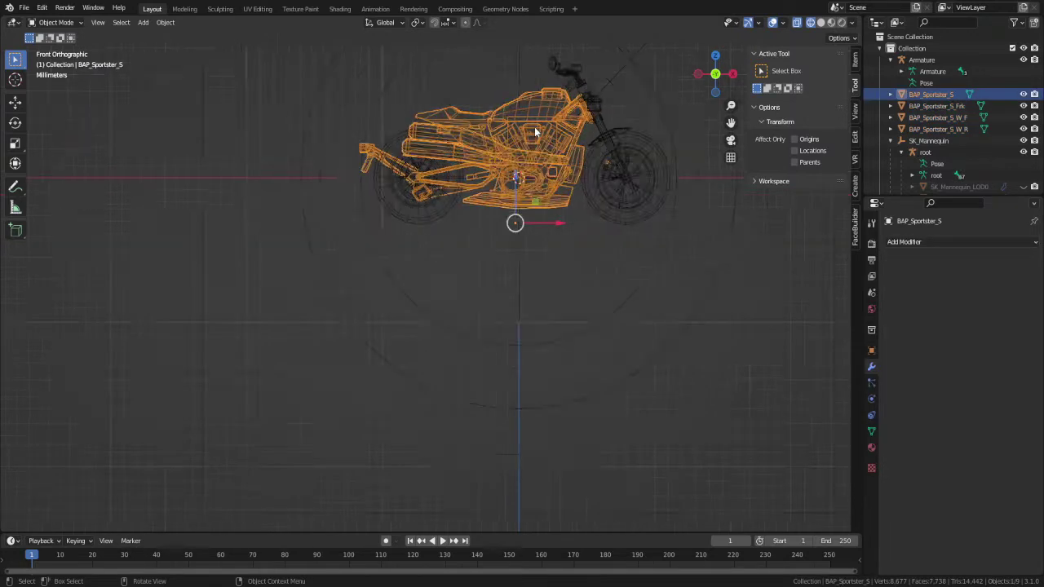
middle_click_drag(523, 245, 494, 278, "shift")
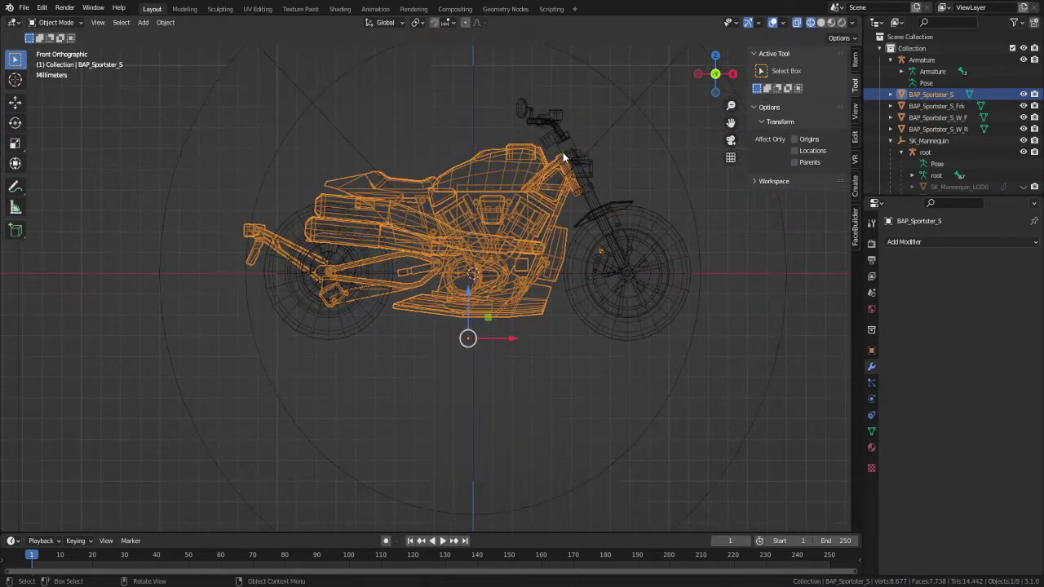
key("Tab")
left_click_drag(587, 235, 632, 280)
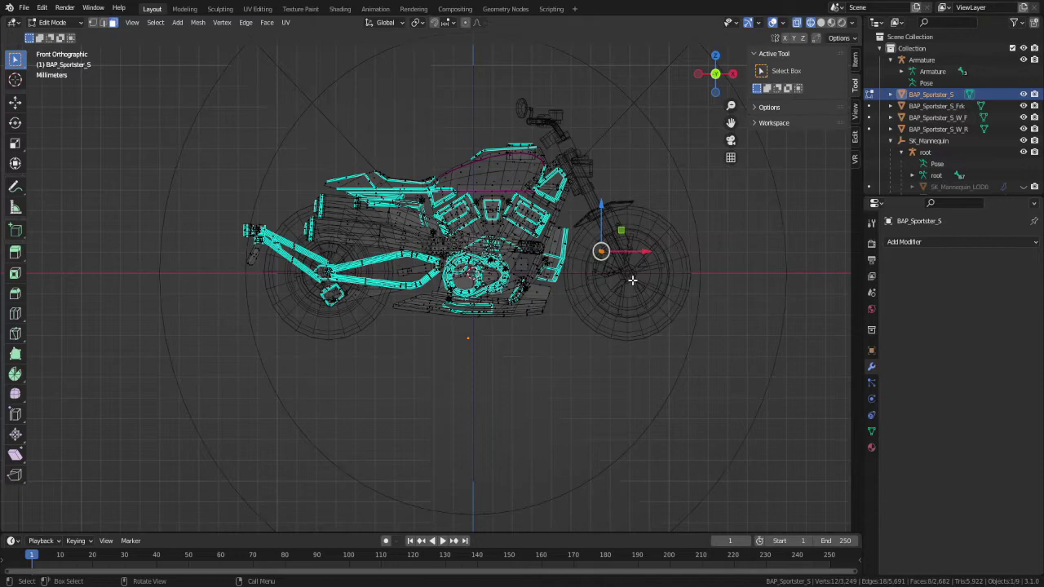
key("x")
left_click(633, 283)
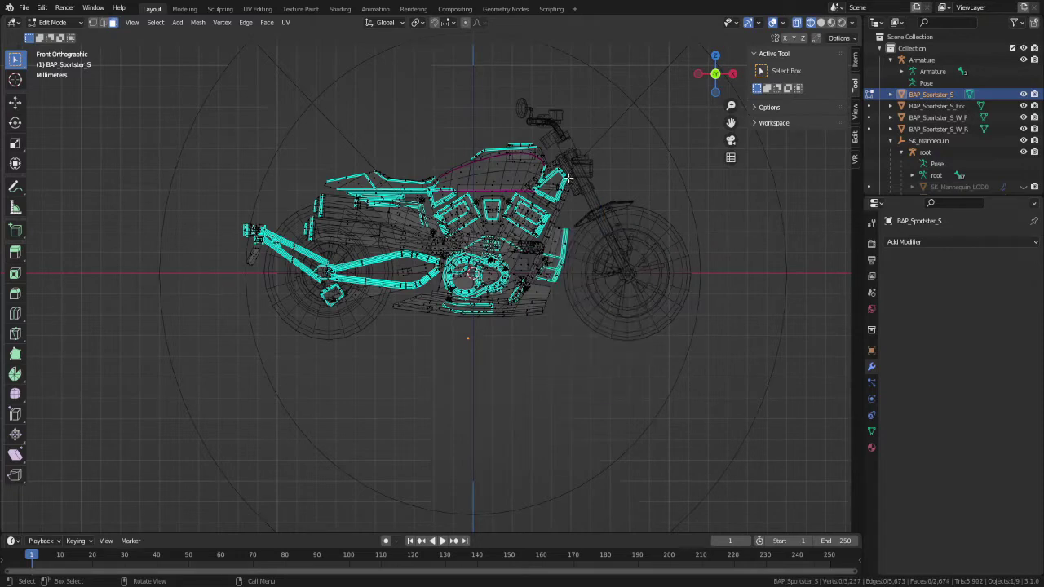
key("Tab")
- Apply location, rotation and scale to the front fork and bike body
left_click(560, 123)
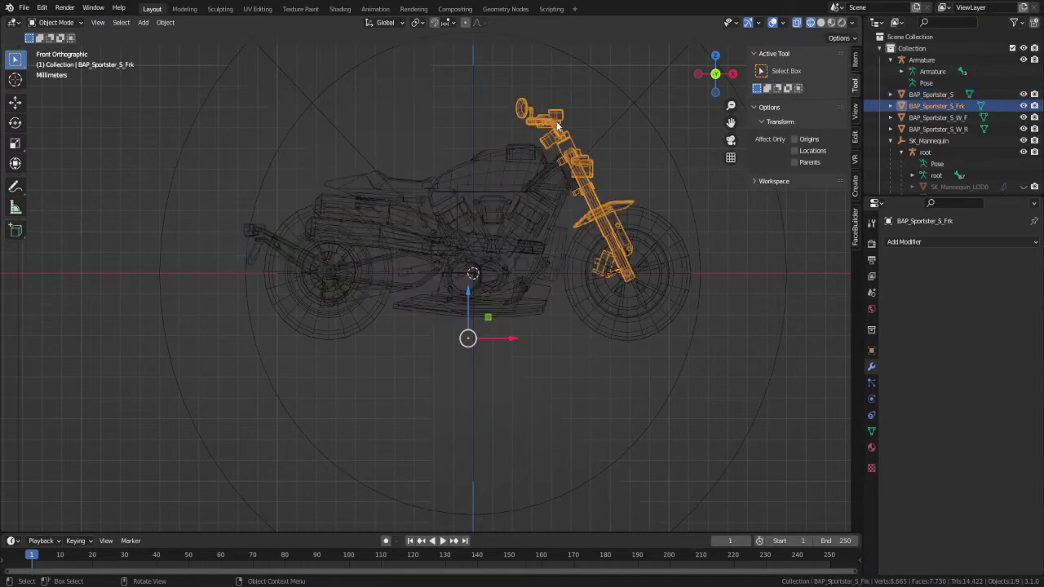
left_click(522, 189, "shift")
key("ctrl+a")
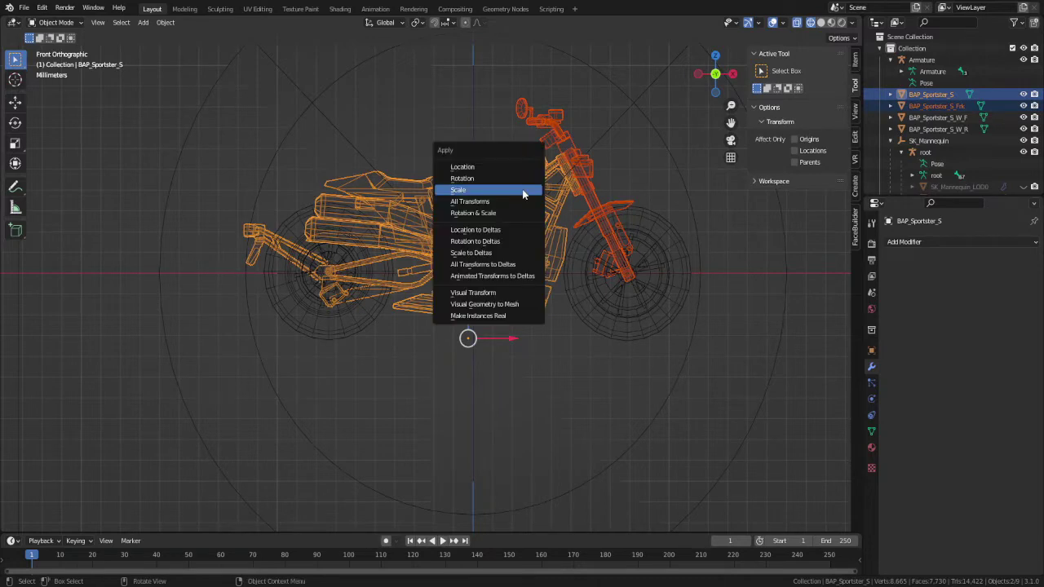
left_click(511, 167)
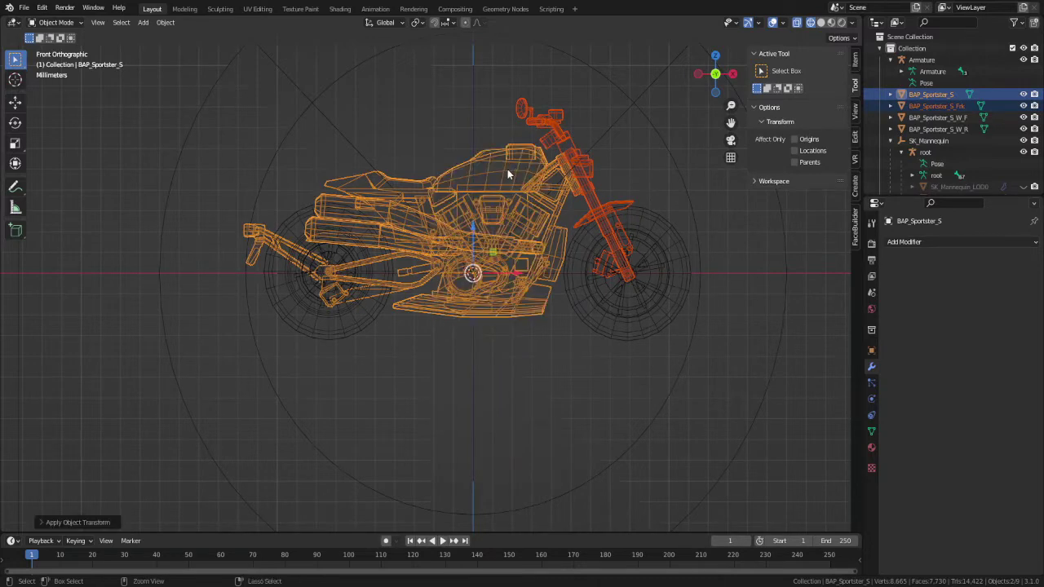
key("ctrl+a")
left_click(483, 181)
key("ctrl+a")
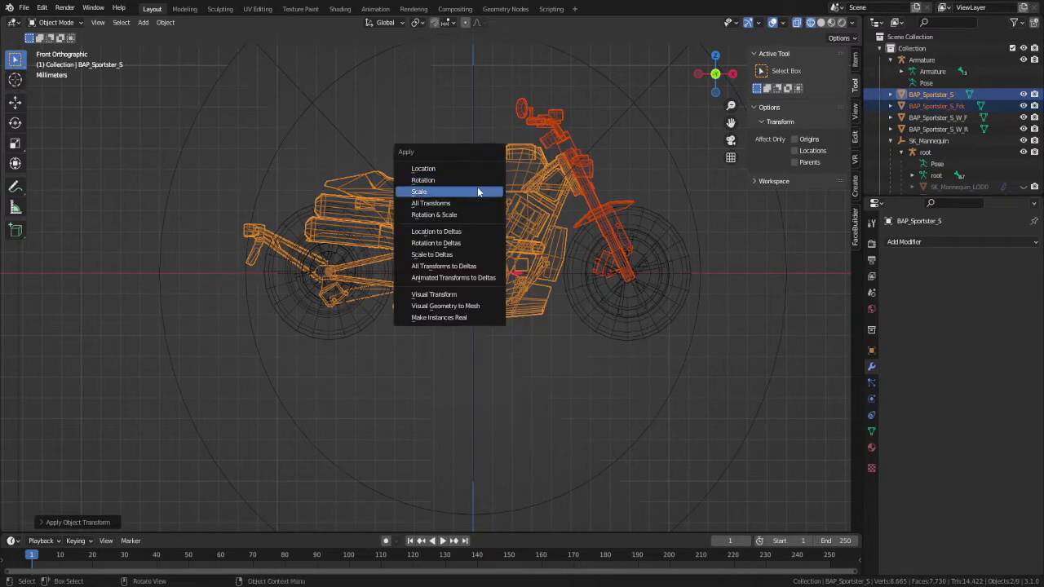
left_click(485, 194)
- Apply rotation and scale to both wheels, then select only the front wheel
left_click(287, 303)
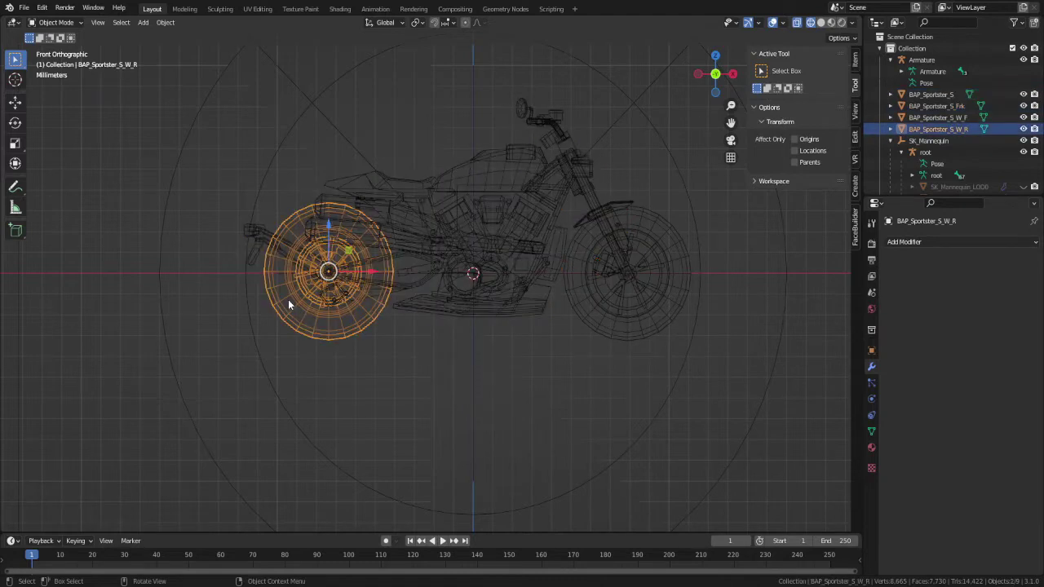
left_click(624, 334, "shift")
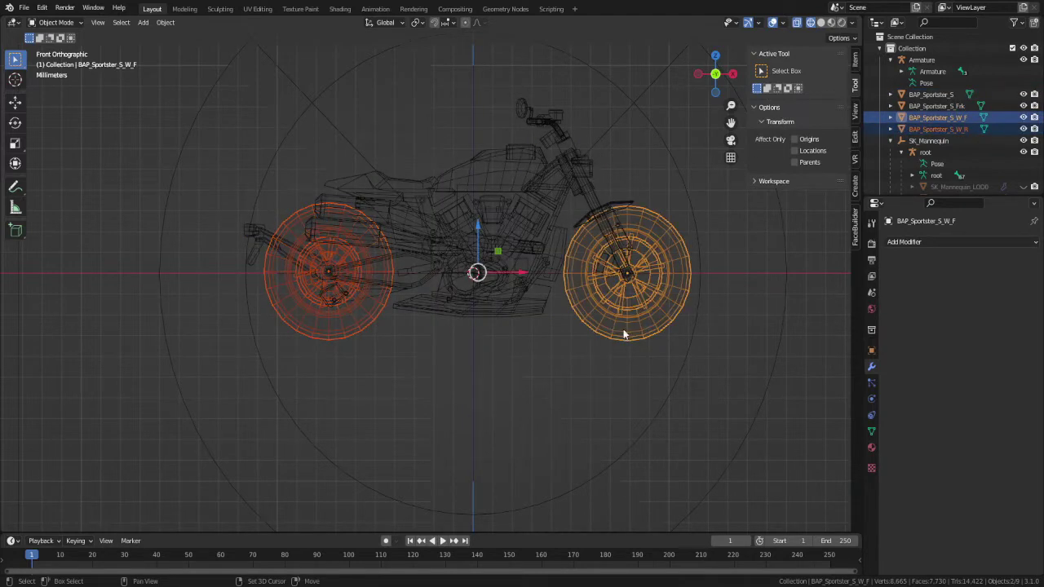
key("ctrl+a")
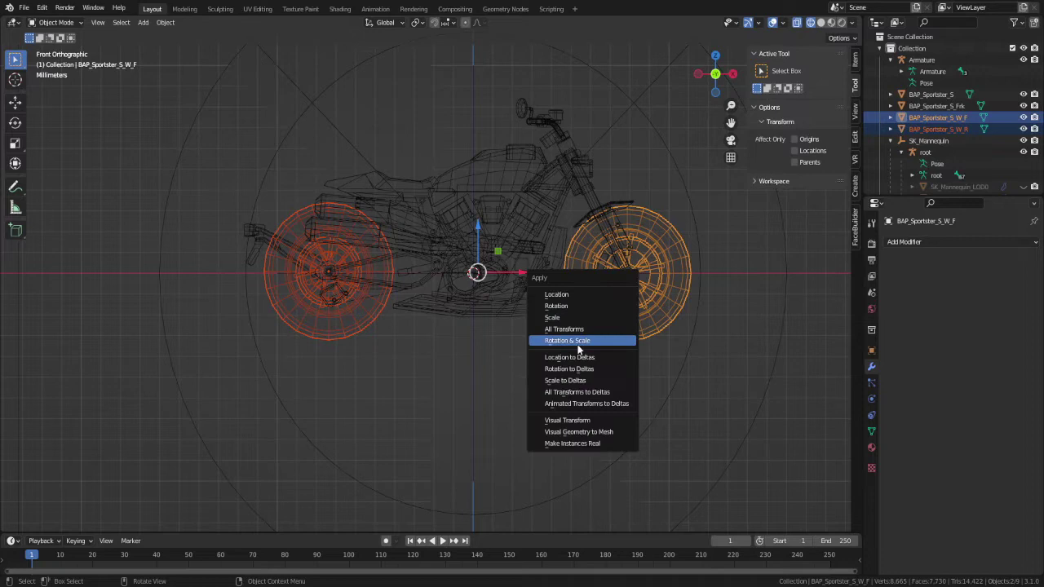
left_click(574, 341)
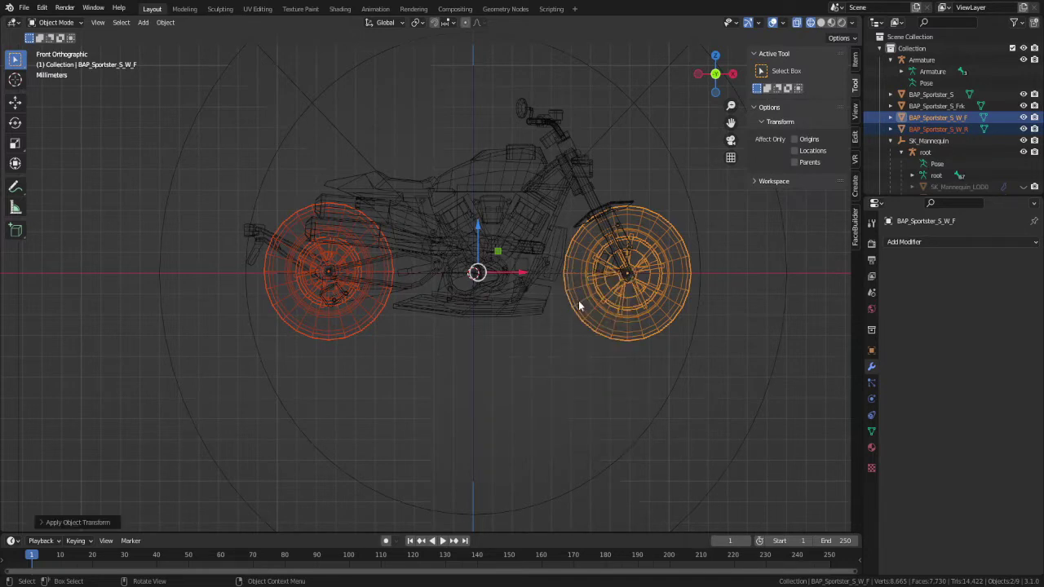
left_click(579, 306)
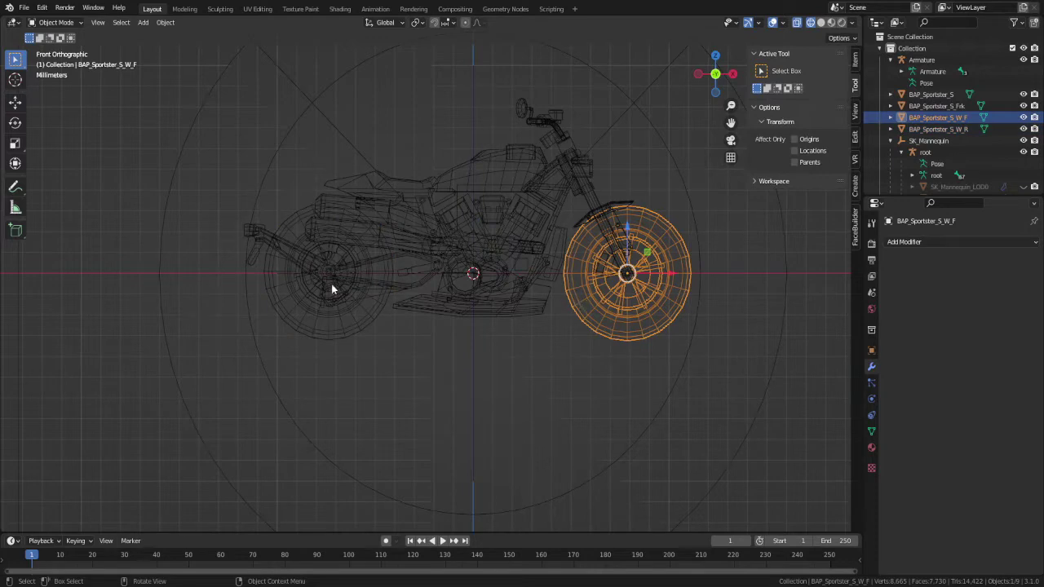
- Scale the rear wheel, body and front wheel by 10, then undo it
left_click(342, 313)
left_click(467, 313, "shift")
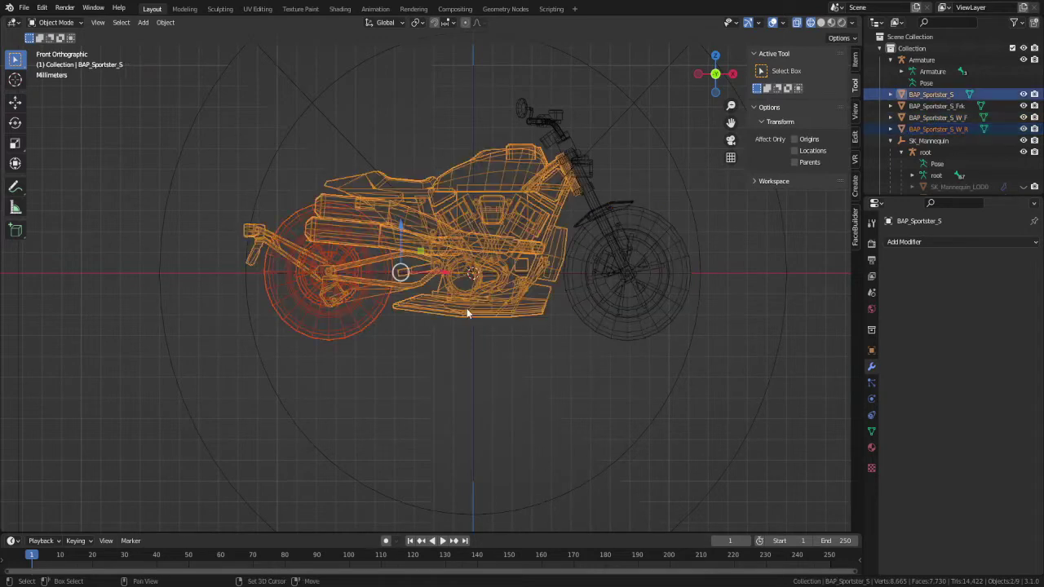
left_click(619, 322, "shift")
scroll(514, 276, "down", 12)
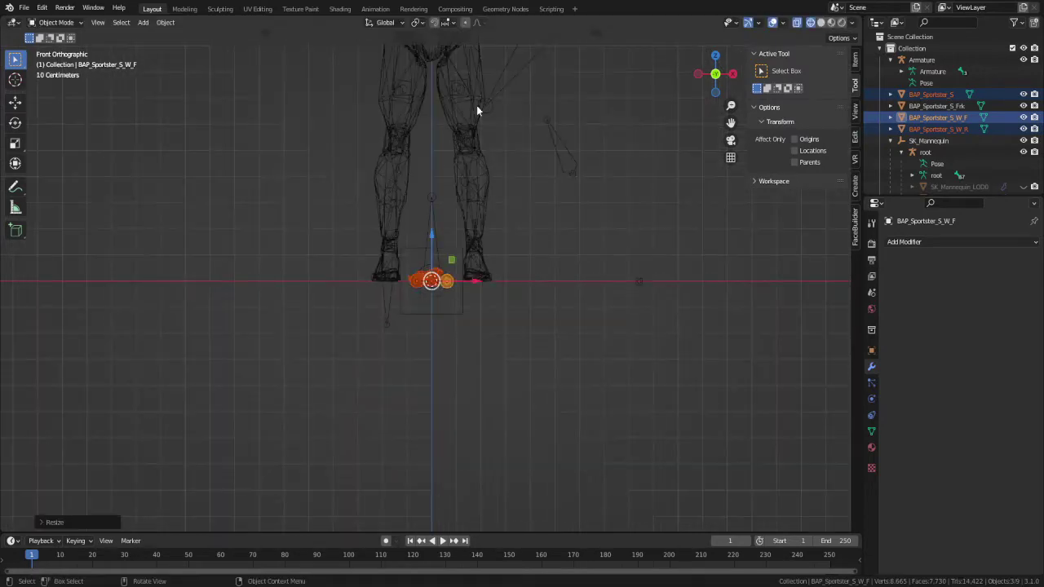
type("s10")
key("Return")
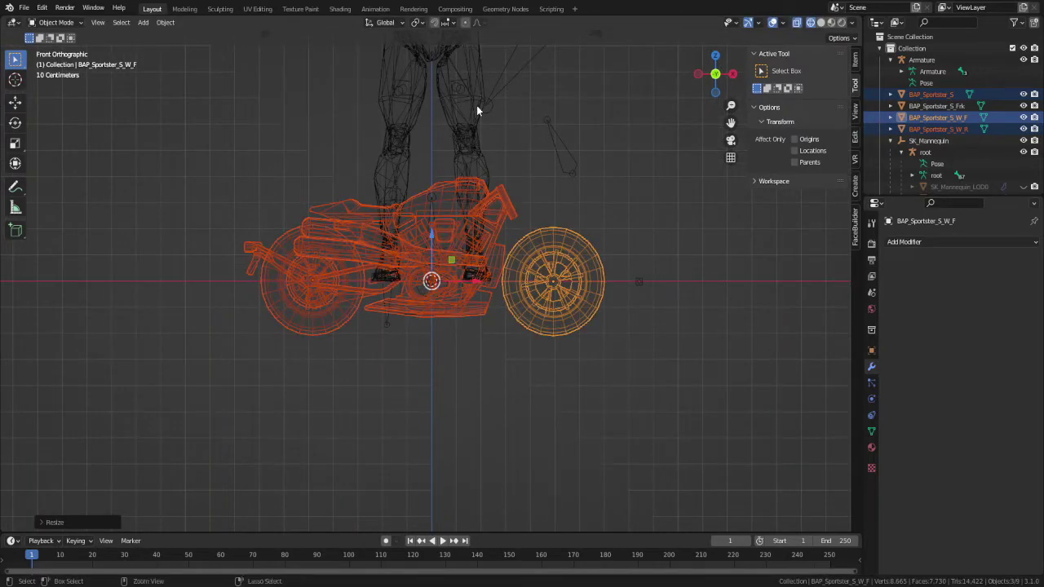
key("ctrl+z")
- Add the fork to the selection and scale the parts up tenfold
scroll(478, 110, "up", 10)
scroll(466, 228, "down", 4)
left_click(465, 228, "shift")
scroll(467, 234, "up", 3)
scroll(467, 233, "down", 10)
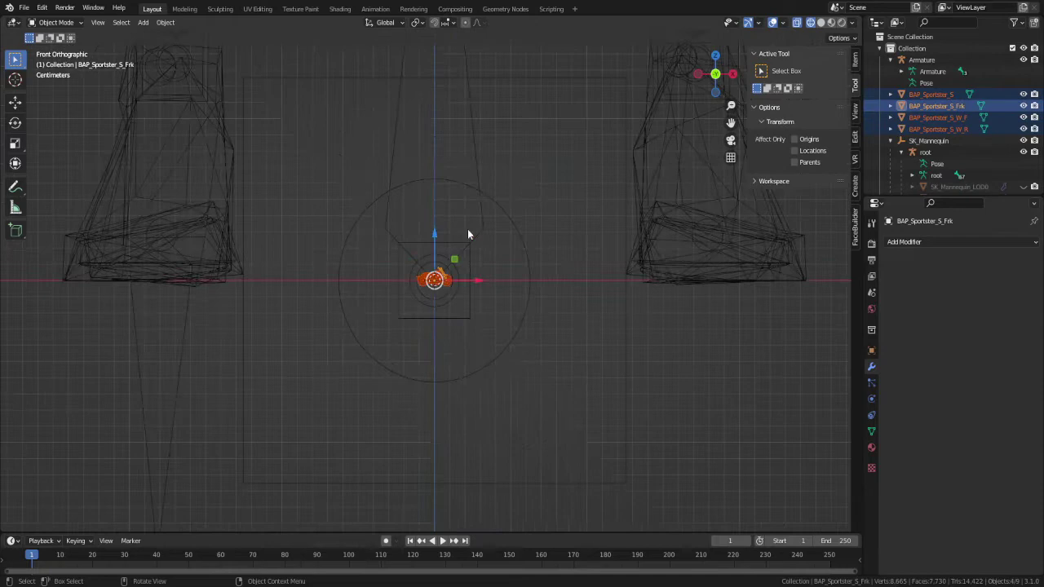
type("s10")
key("Return")
scroll(471, 231, "up", 8)
scroll(471, 226, "down", 8)
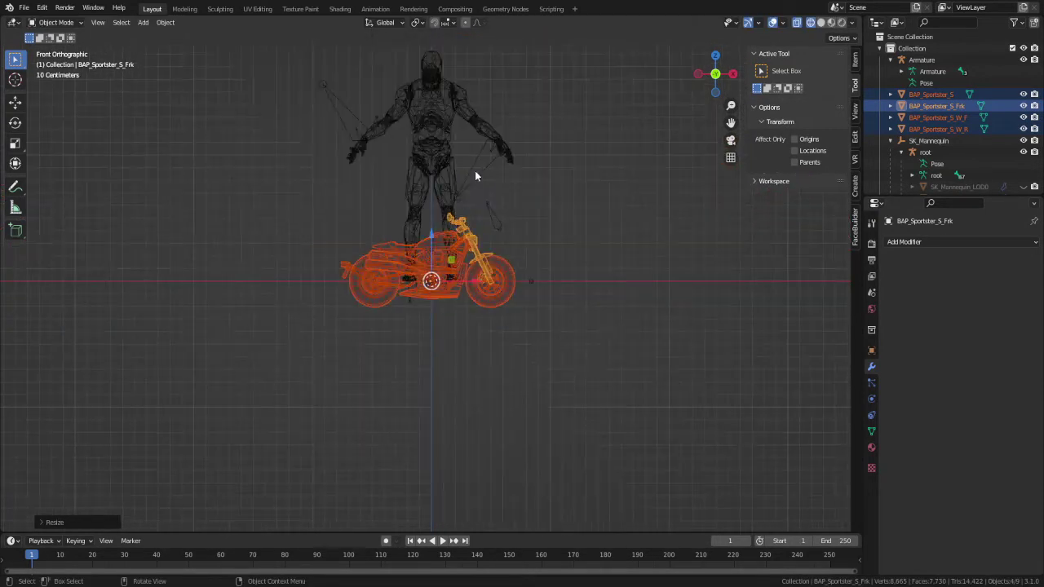
- Rotate the mannequin root 90° around Z and delete the Armature object
left_click(494, 226)
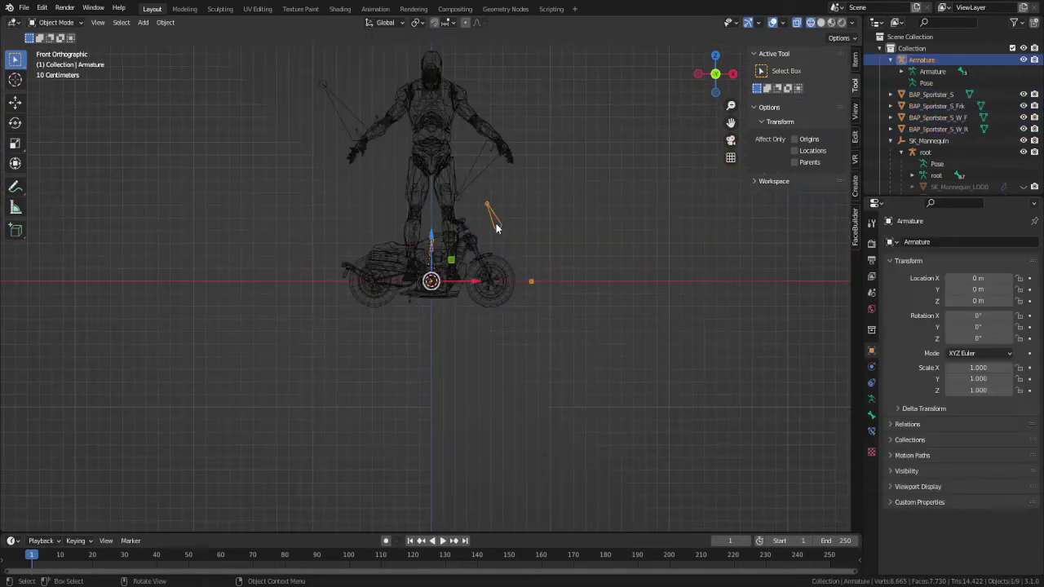
left_click(477, 159)
scroll(441, 267, "up", 5)
type("rz90")
key("Return")
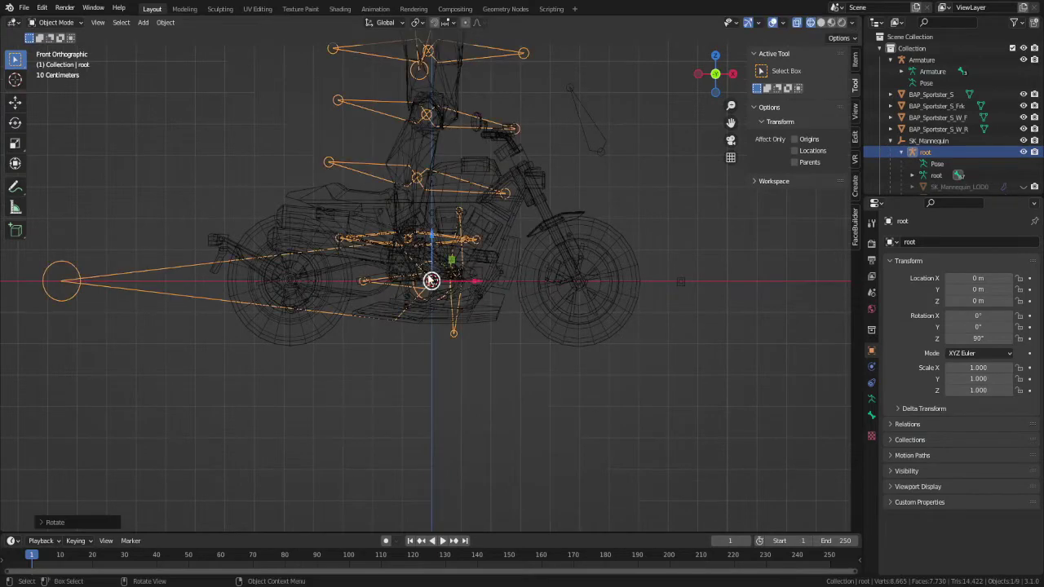
key("Delete")
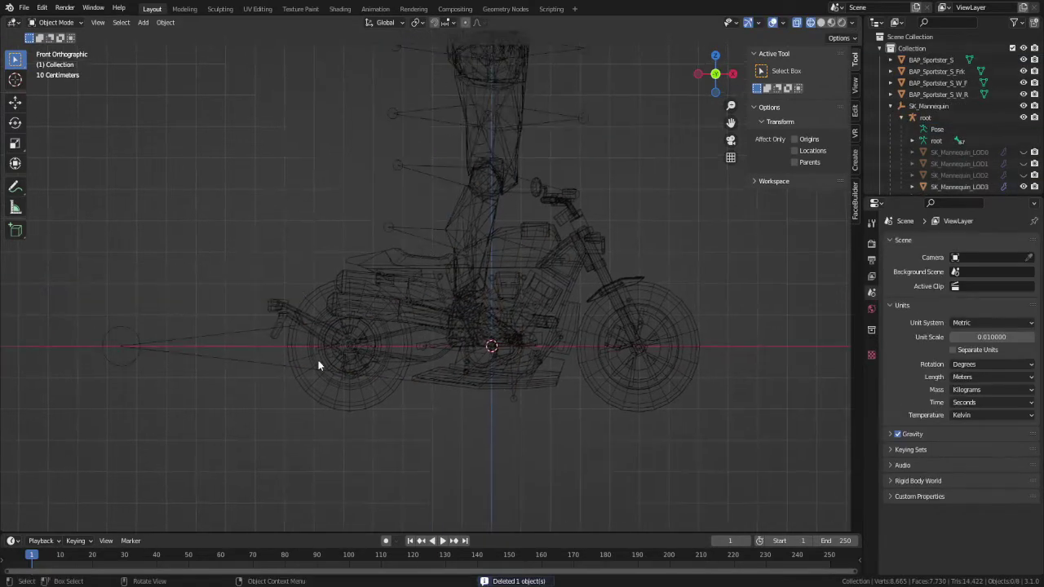
- Scale all the bike parts together to a new size, then deselect them
left_click_drag(318, 365, 459, 392)
left_click(585, 210, "shift")
left_click(586, 210, "shift")
scroll(517, 227, "down", 5)
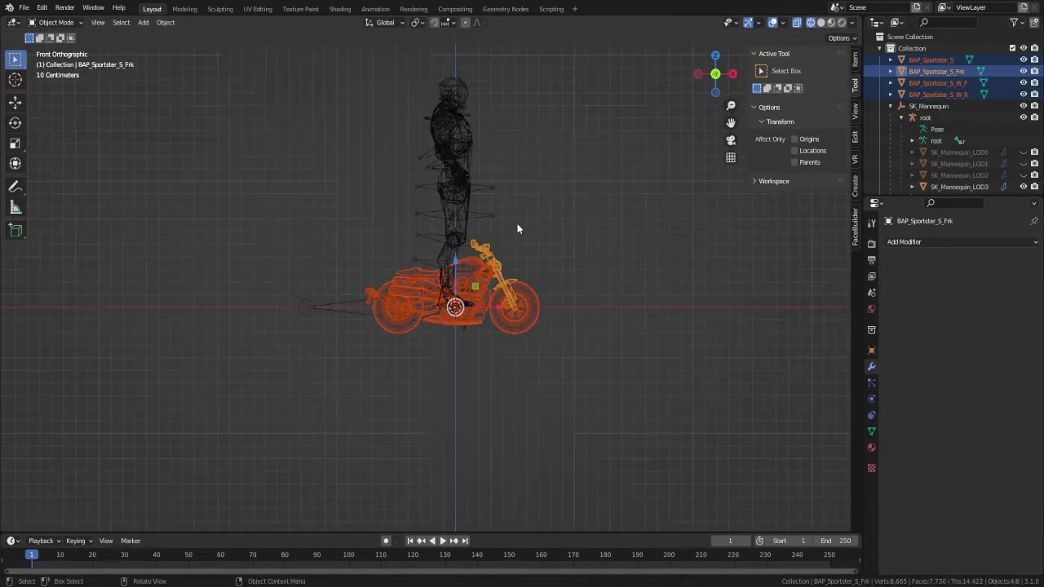
key("s")
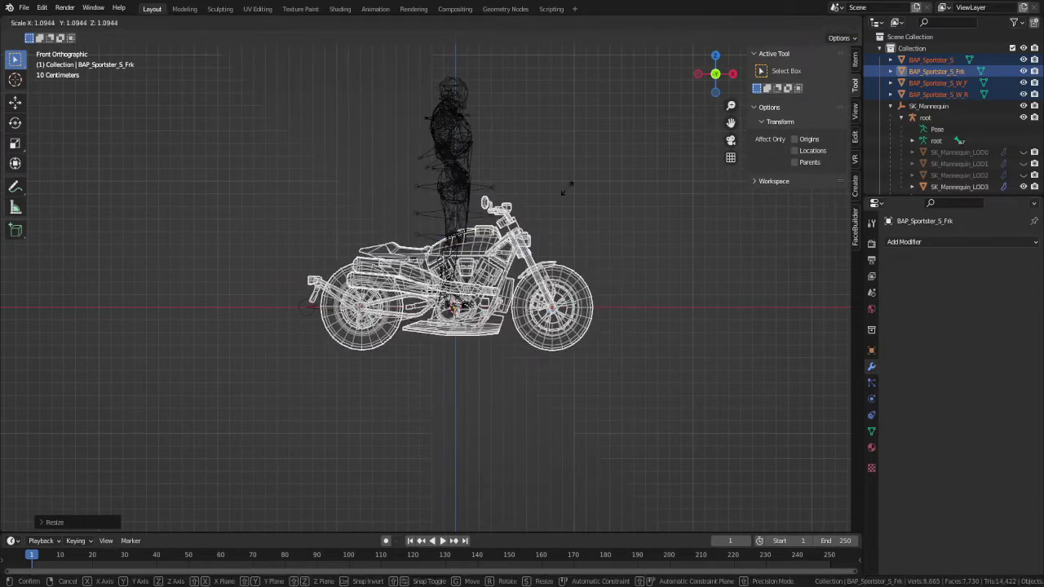
left_click(598, 153)
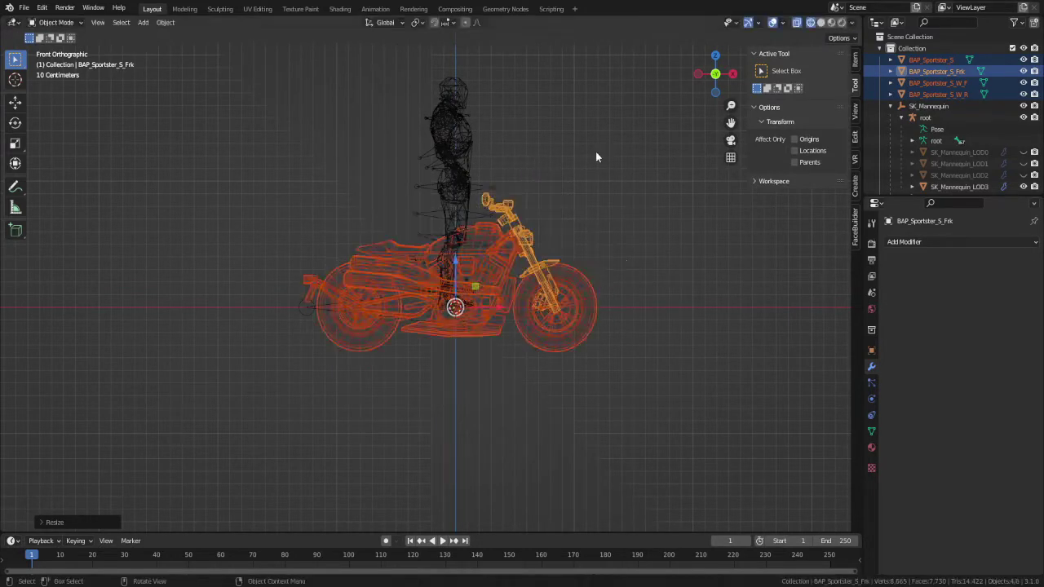
key("s")
key("Escape")
scroll(524, 343, "up", 7)
scroll(482, 298, "down", 10)
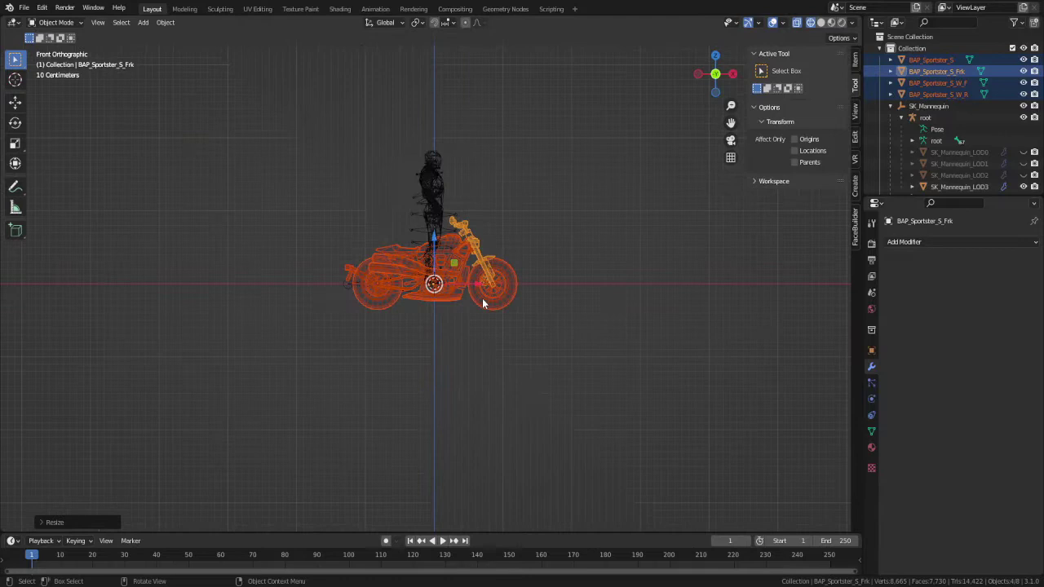
left_click(438, 318)
- Apply transforms to the body, then rotation and scale to body and fork together
scroll(444, 303, "up", 5)
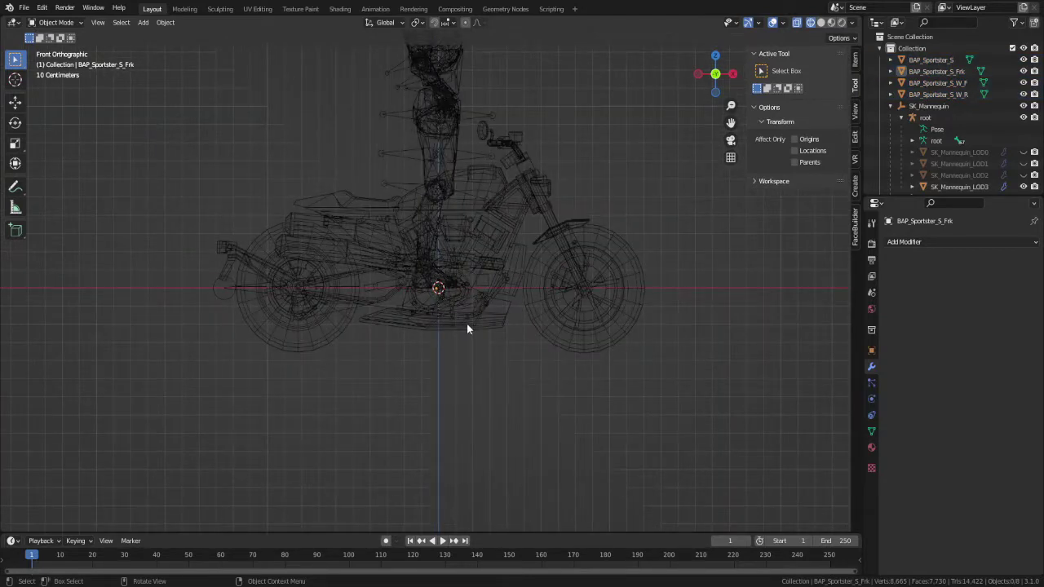
left_click(467, 326)
key("ctrl+a")
left_click(466, 327)
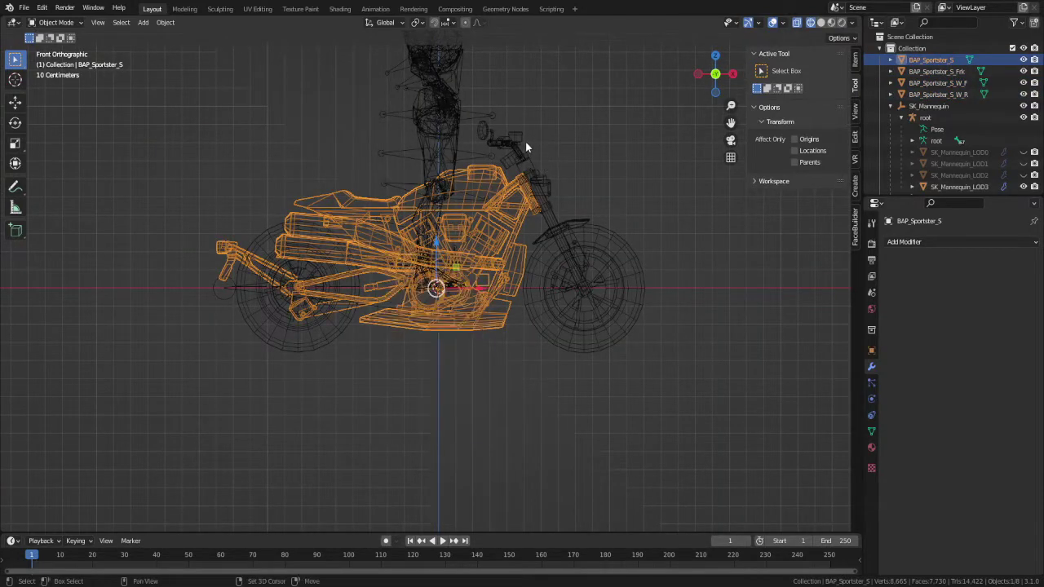
left_click(526, 143, "shift")
key("ctrl+a")
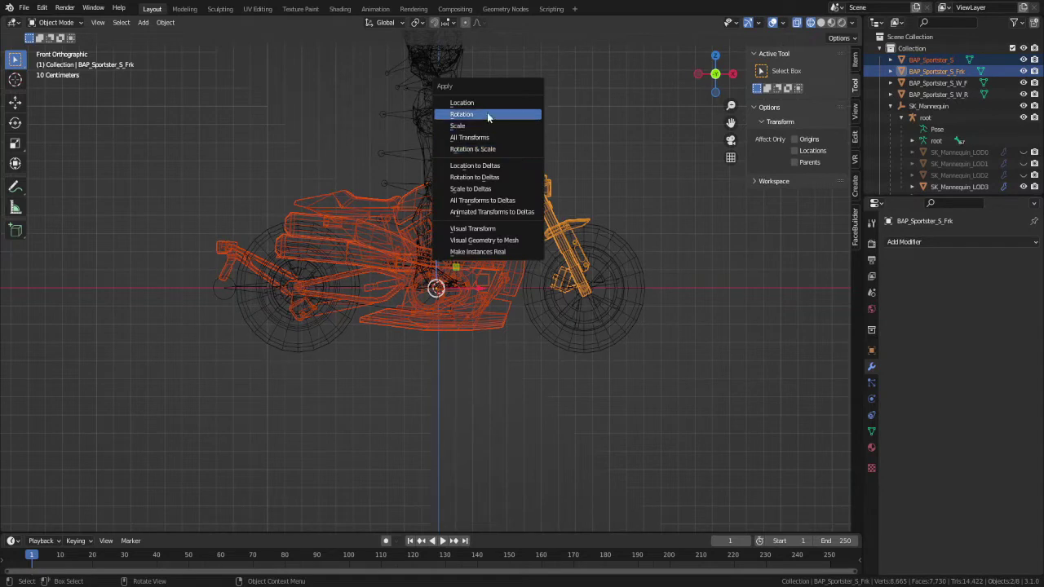
left_click(477, 103)
key("ctrl+a")
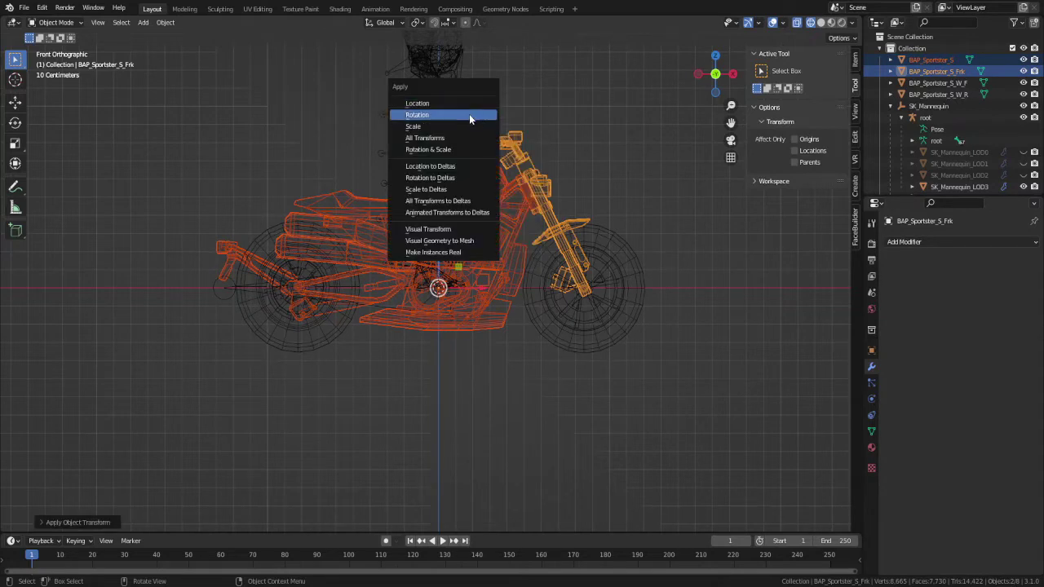
left_click(469, 115)
key("ctrl+a")
left_click(466, 126)
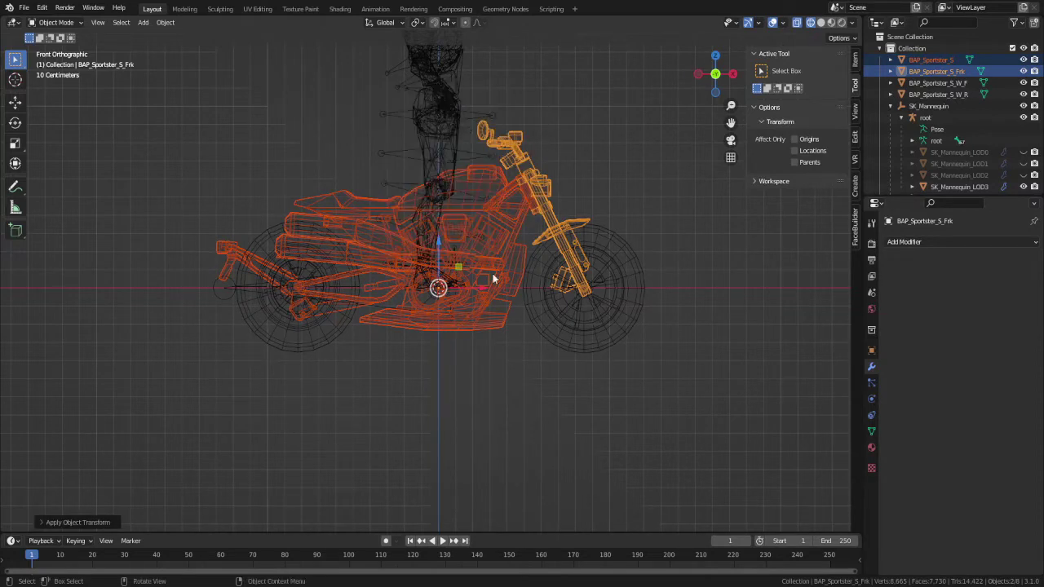
left_click(552, 321)
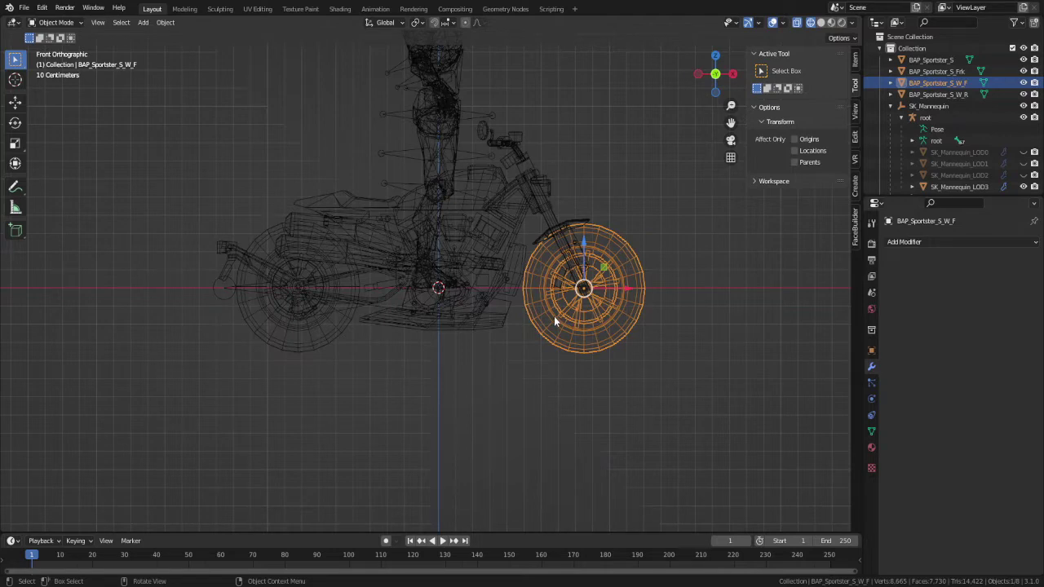
- Duplicate the front wheel in place and check the copy's Transparent material
key("KP_Decimal")
key("shift+d")
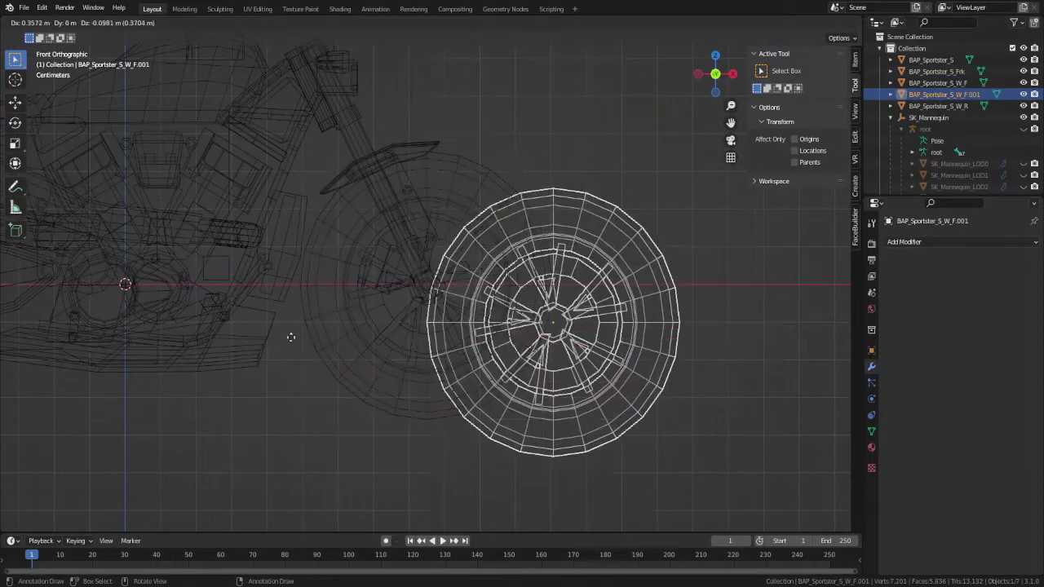
key("Escape")
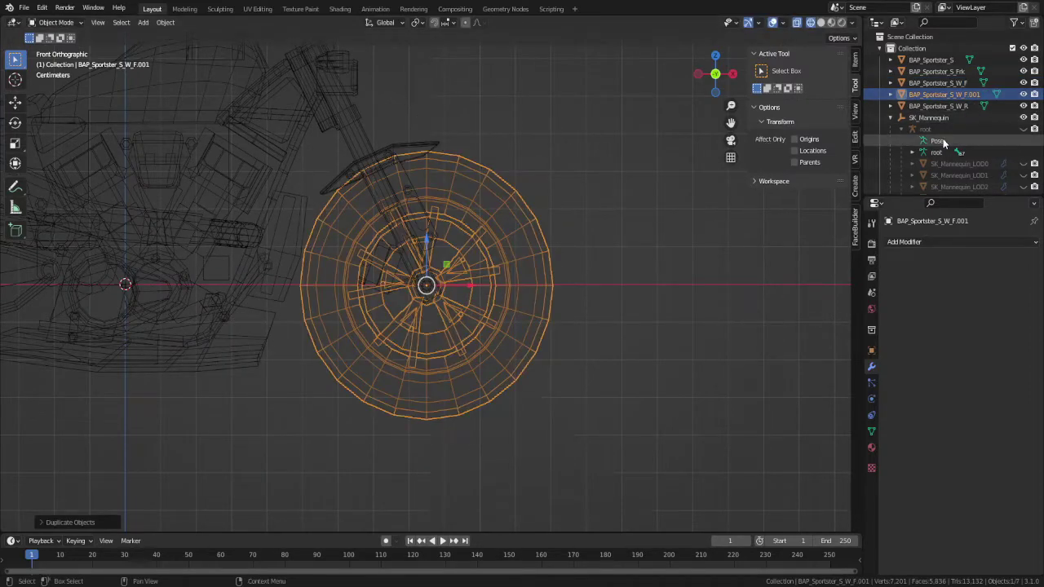
left_click(871, 448)
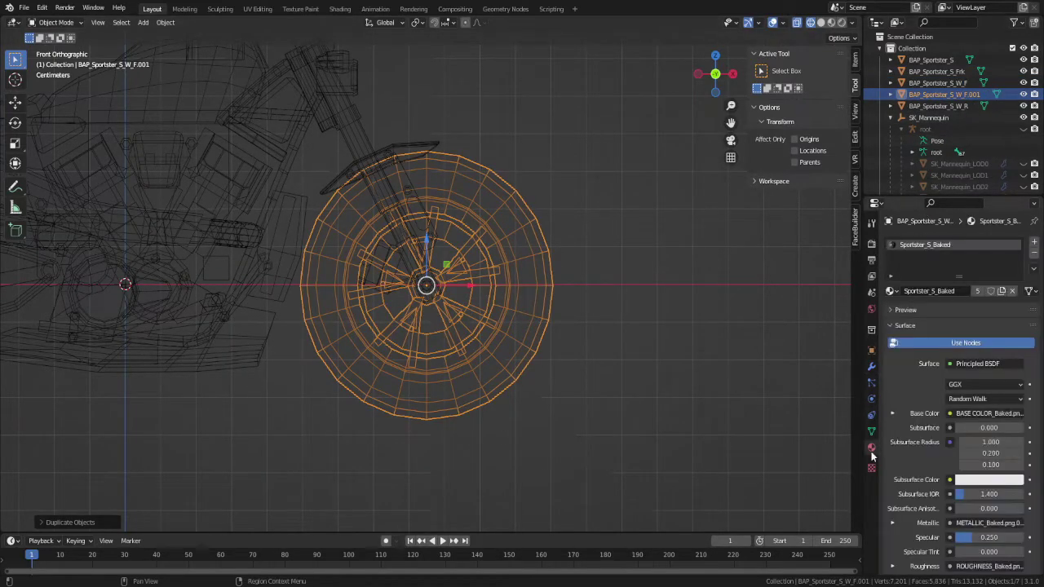
left_click(871, 351)
- Rename the wheel copy to BAP_Sportster_S_W_F_Fake in Object Properties
left_click(954, 242)
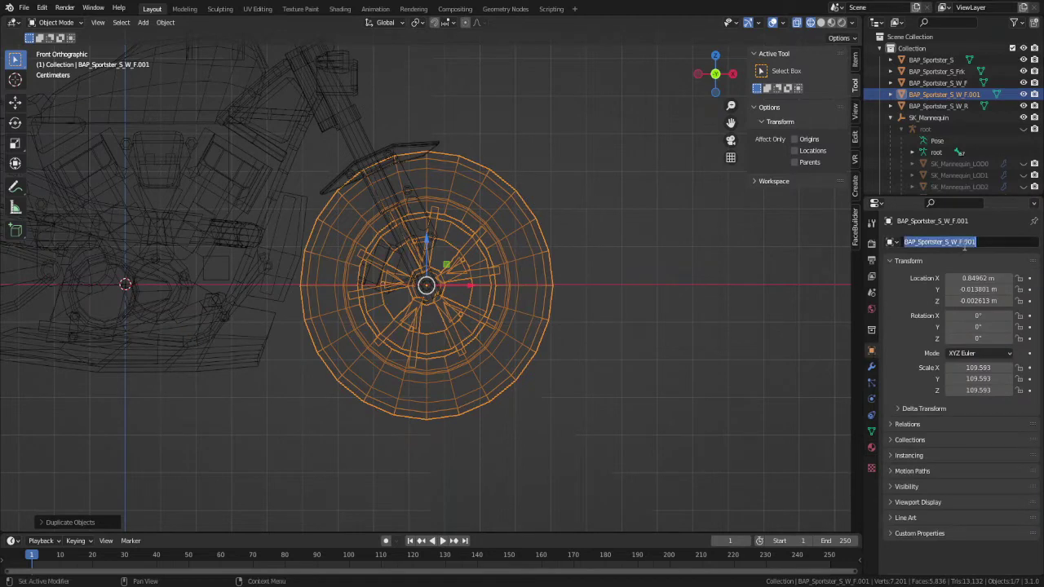
left_click_drag(962, 241, 976, 241)
key("BackSpace")
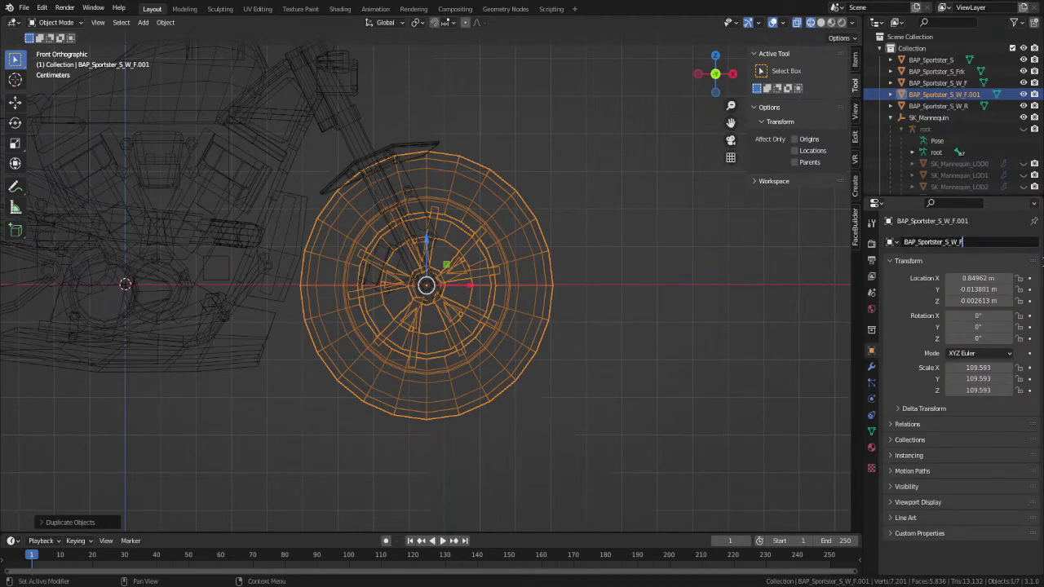
type("_")
type("Frk")
type("e")
key("Return")
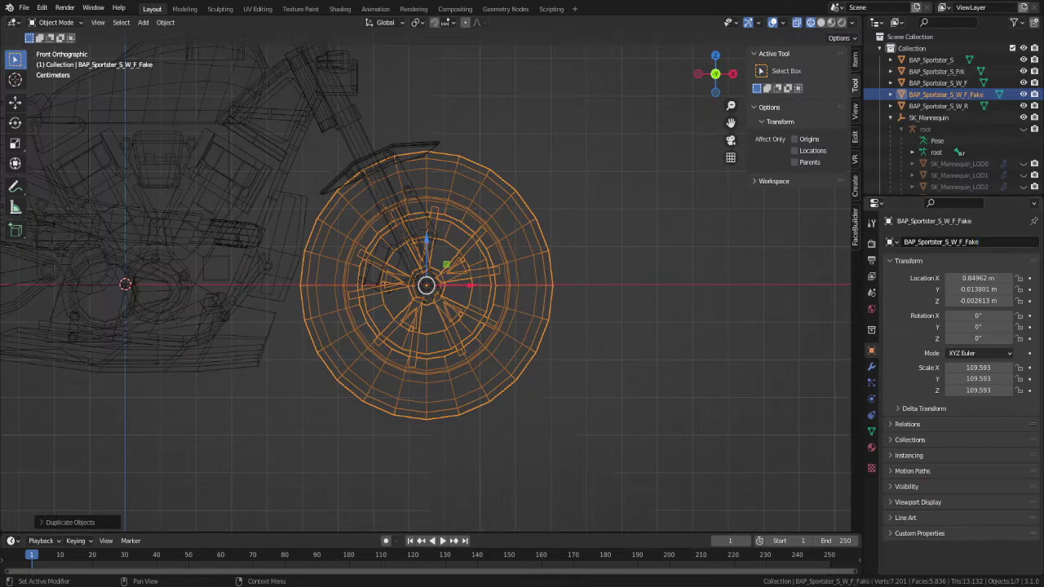
scroll(539, 275, "down", 6)
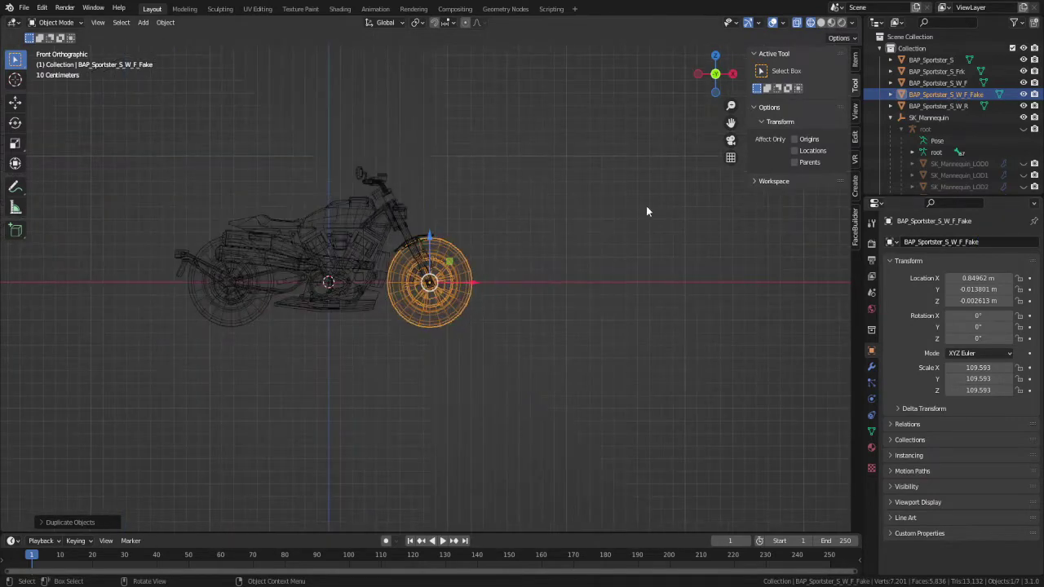
middle_click_drag(355, 361, 394, 340, "shift")
scroll(394, 340, "up", 3)
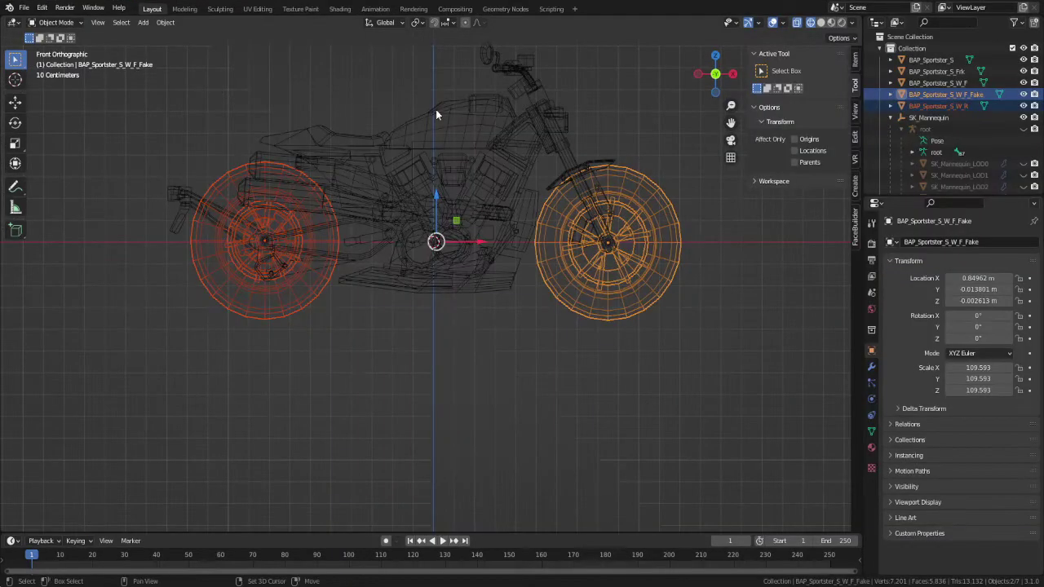
- Parent both wheels to the BAP_Sportster_S body and expand its children in the Outliner
left_click(435, 109, "shift")
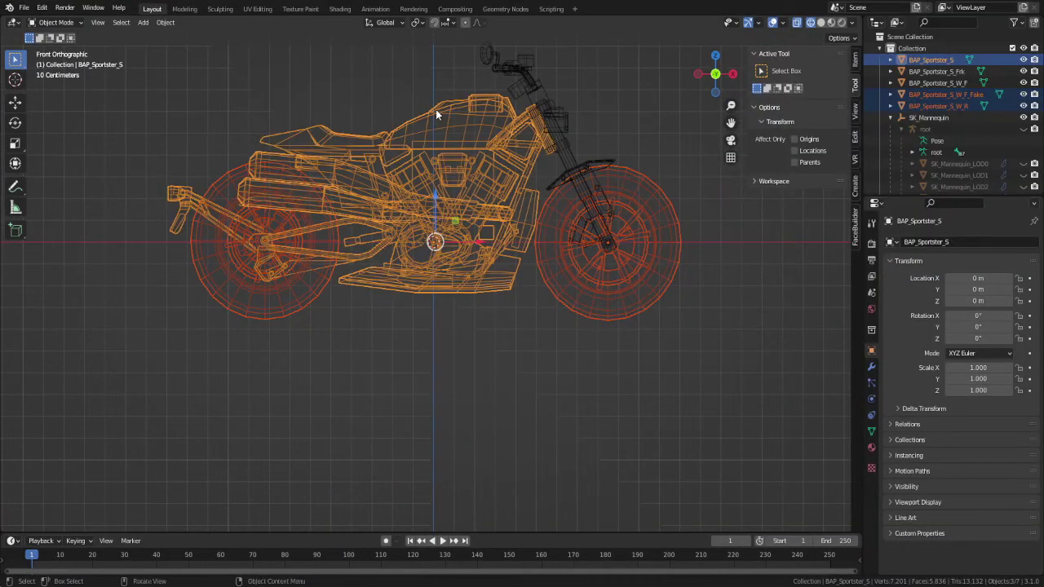
key("ctrl+p")
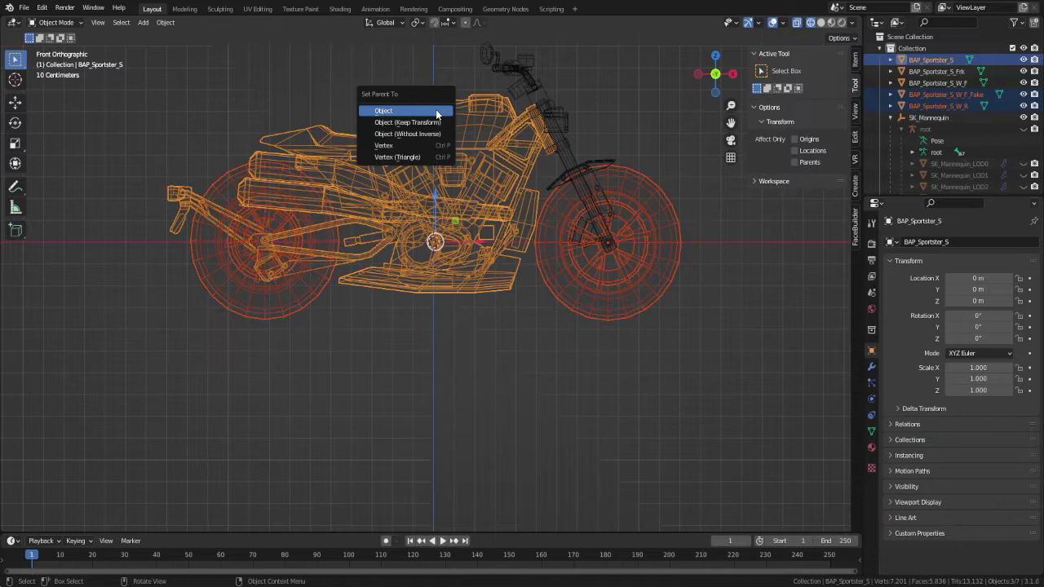
left_click(435, 110)
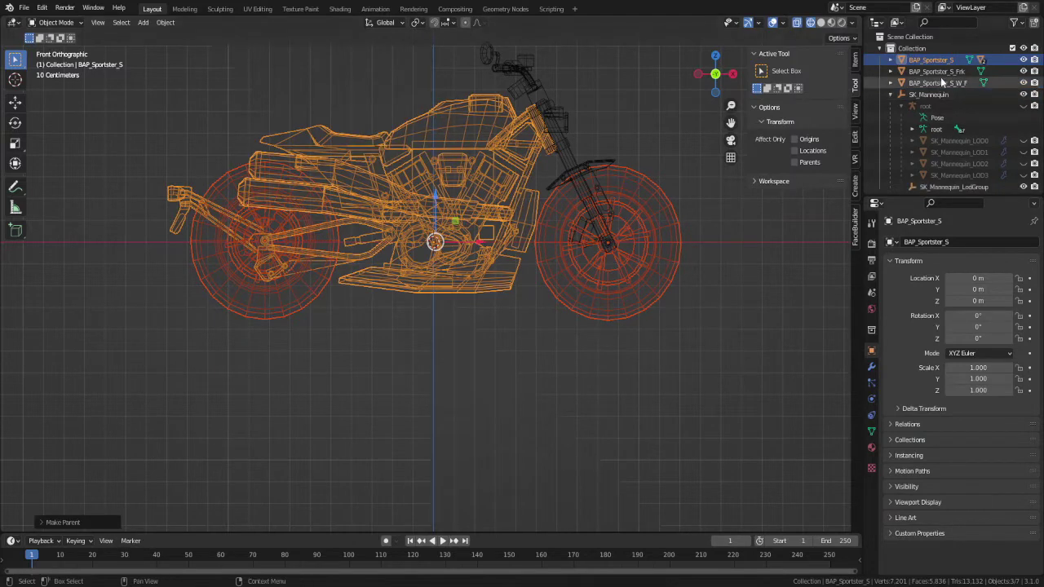
left_click(889, 60)
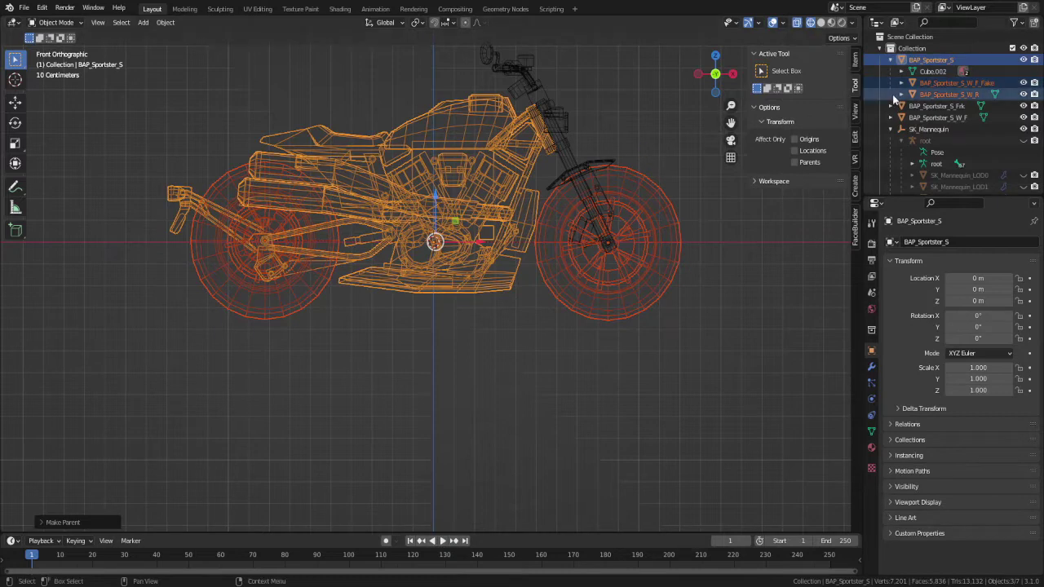
left_click(920, 72)
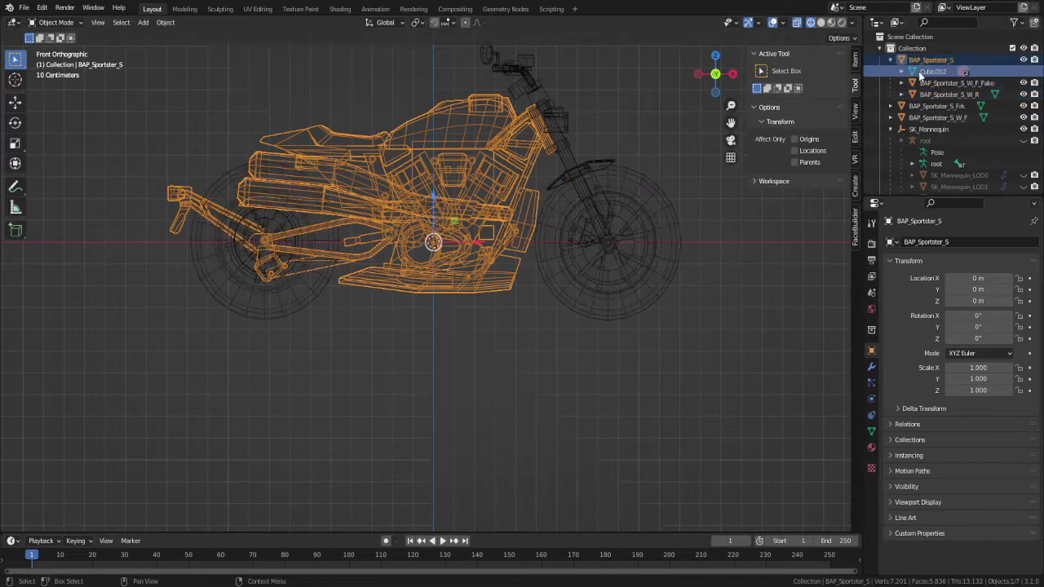
- Hide the BAP_Sportster_S body and the fake front wheel, then select the real front wheel
left_click(299, 286)
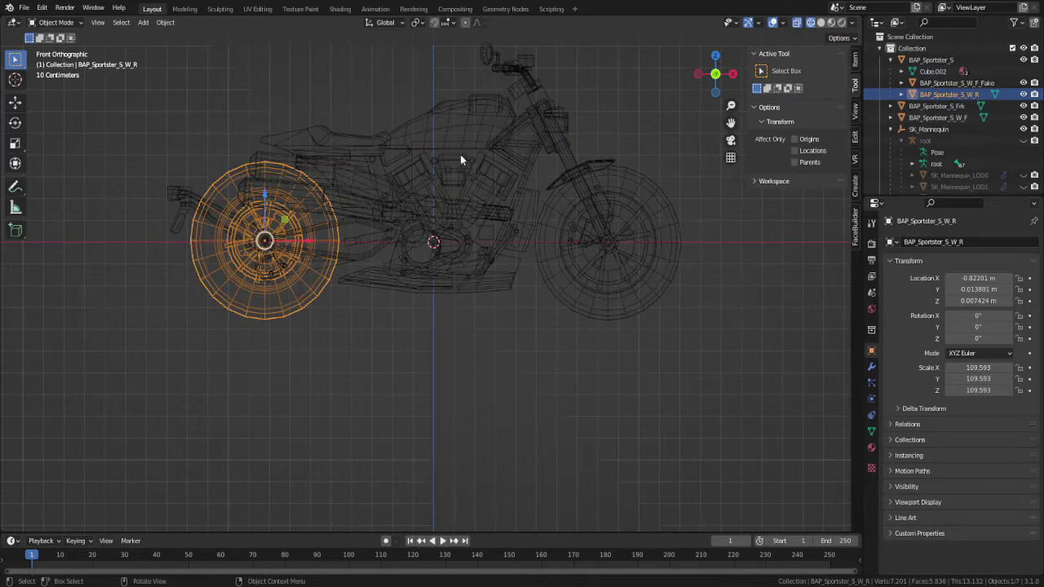
left_click(952, 61)
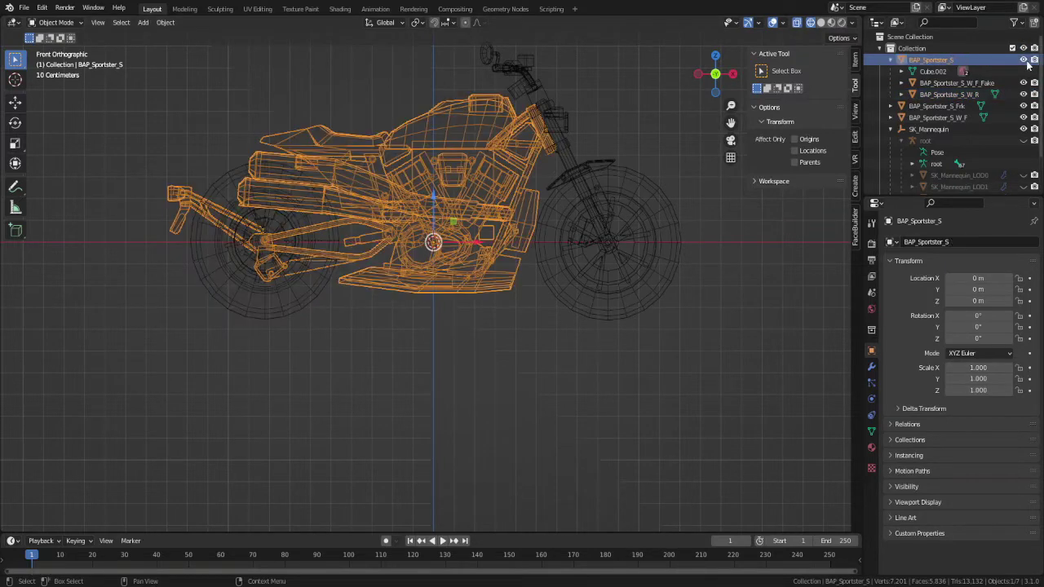
left_click(1024, 61)
left_click(321, 202)
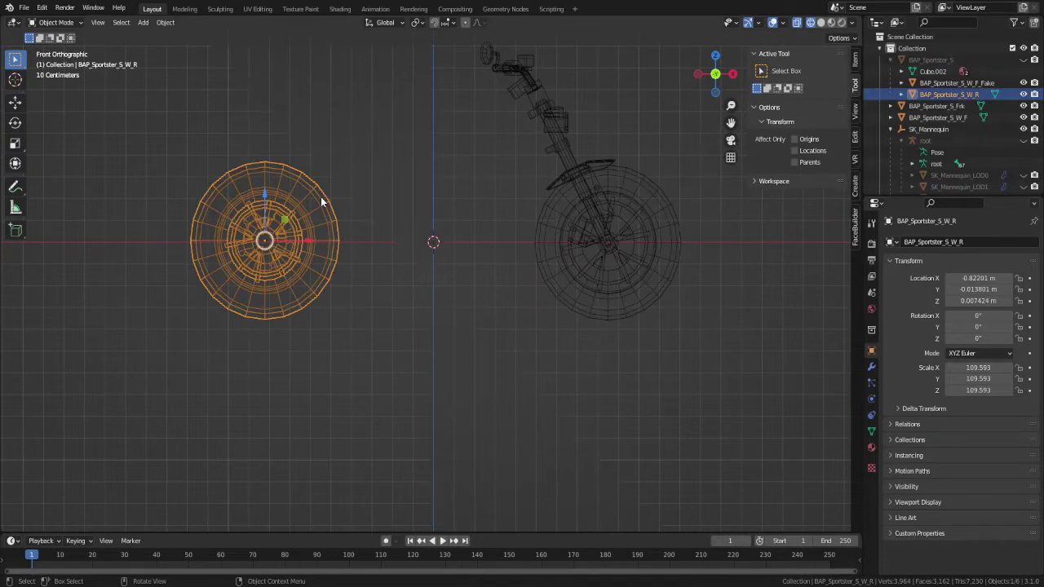
middle_click_drag(282, 168, 486, 234)
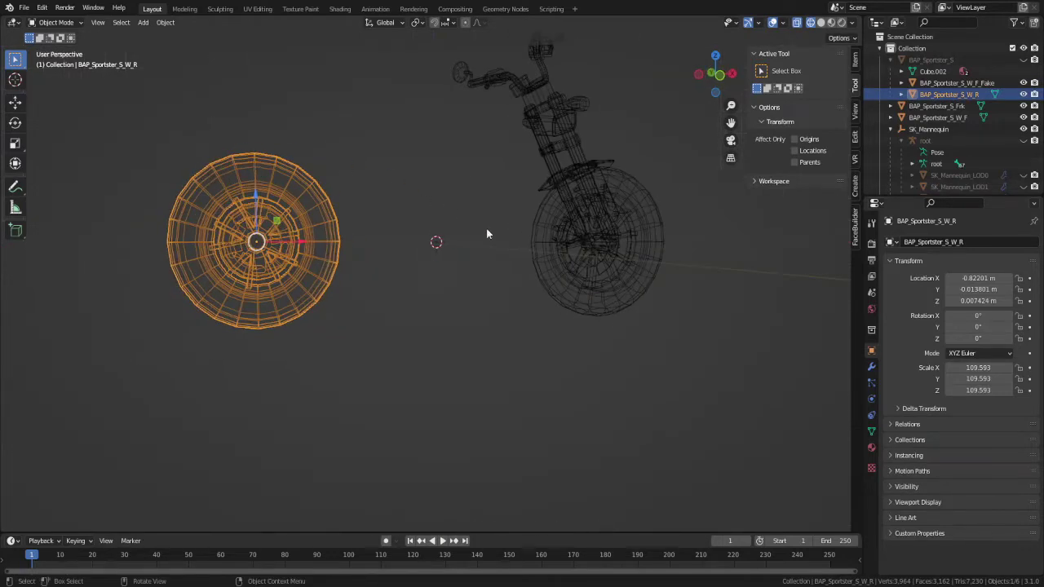
left_click(543, 259)
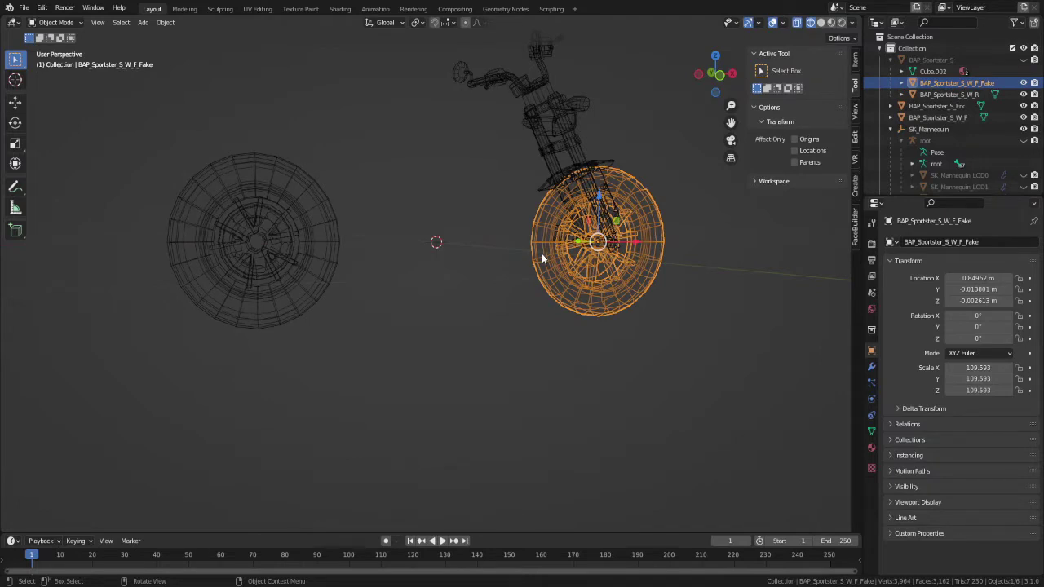
key("h")
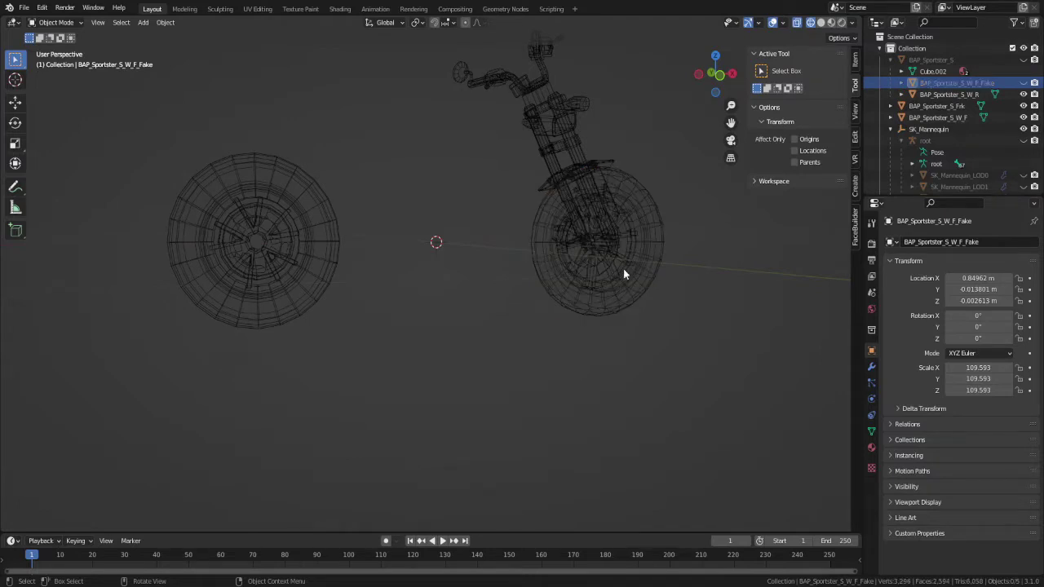
key("KP_1")
left_click(654, 204)
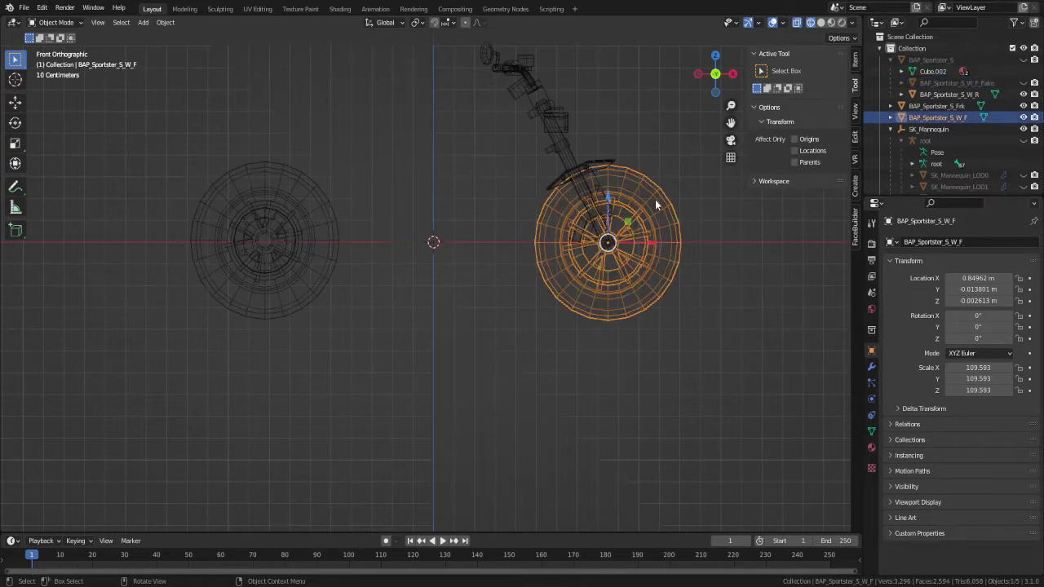
- Add the rear wheel to the selection and edit both wheels' meshes in solid shading
left_click(329, 199, "shift")
key("Tab")
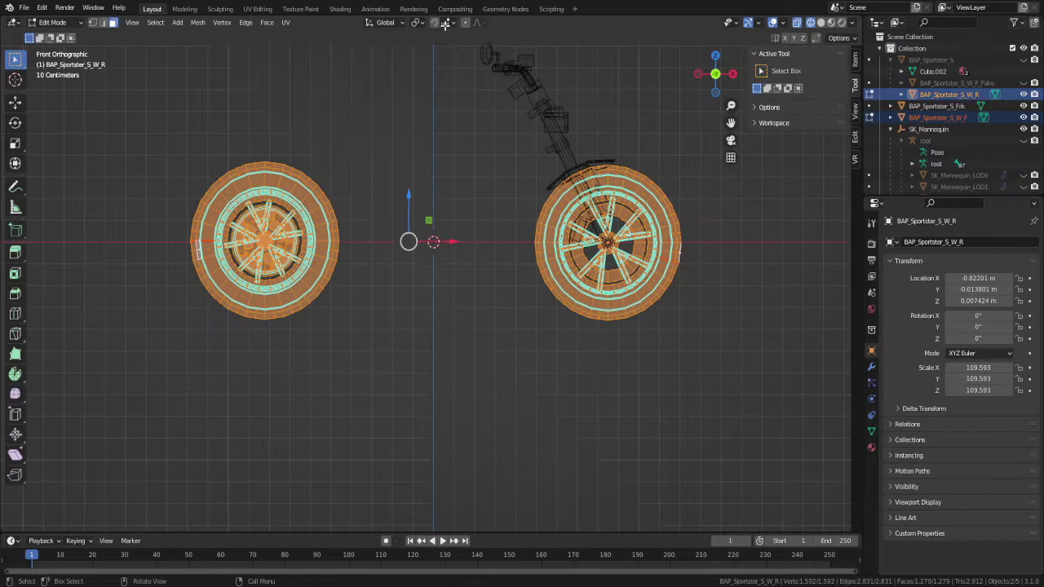
left_click(819, 22)
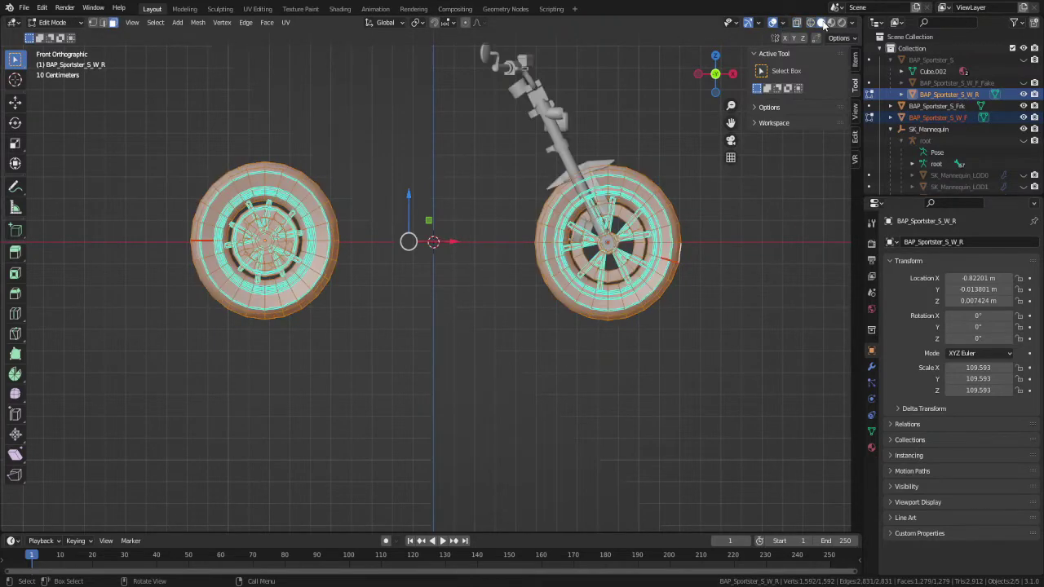
scroll(412, 303, "up", 4)
mouse_move(413, 302)
middle_mouse_down()
mouse_move(355, 304)
mouse_move(457, 318)
mouse_move(419, 325)
middle_mouse_up()
- Select several face loops around the tyre tread
left_click(657, 193)
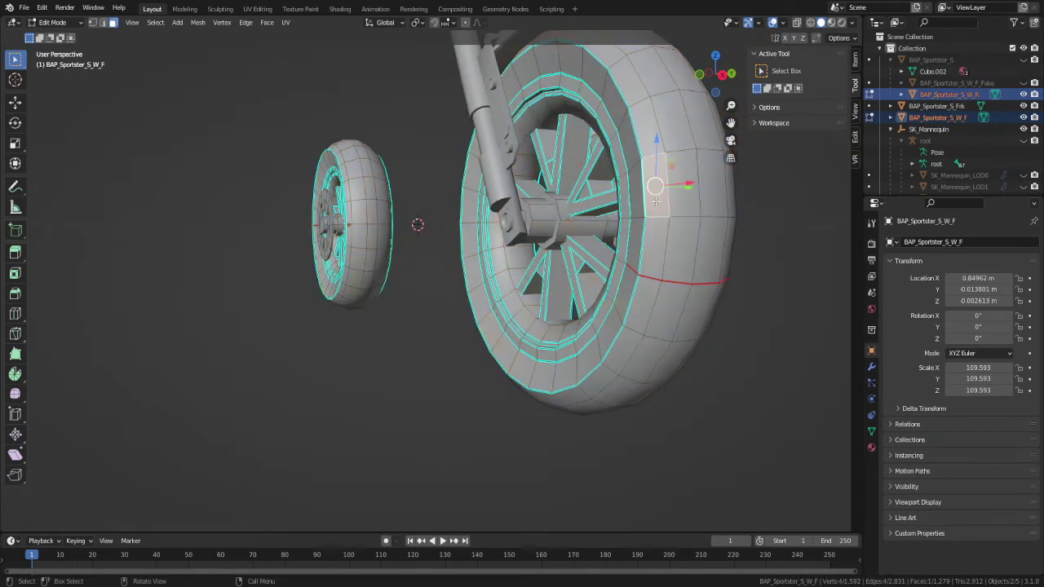
left_click(676, 213, "alt")
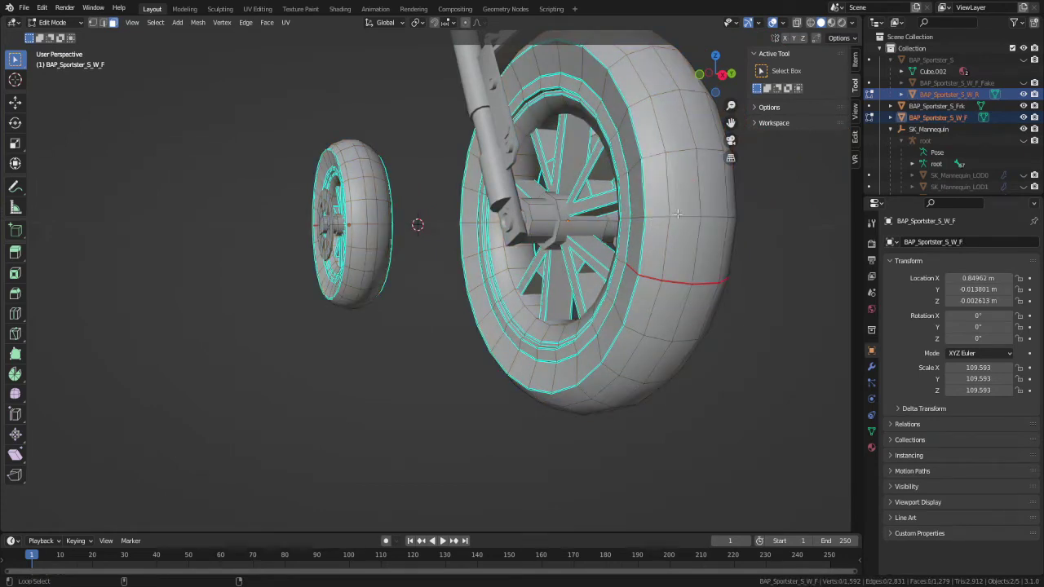
left_click(679, 216, "alt")
left_click(685, 216, "alt+shift")
left_click(714, 214, "alt+shift")
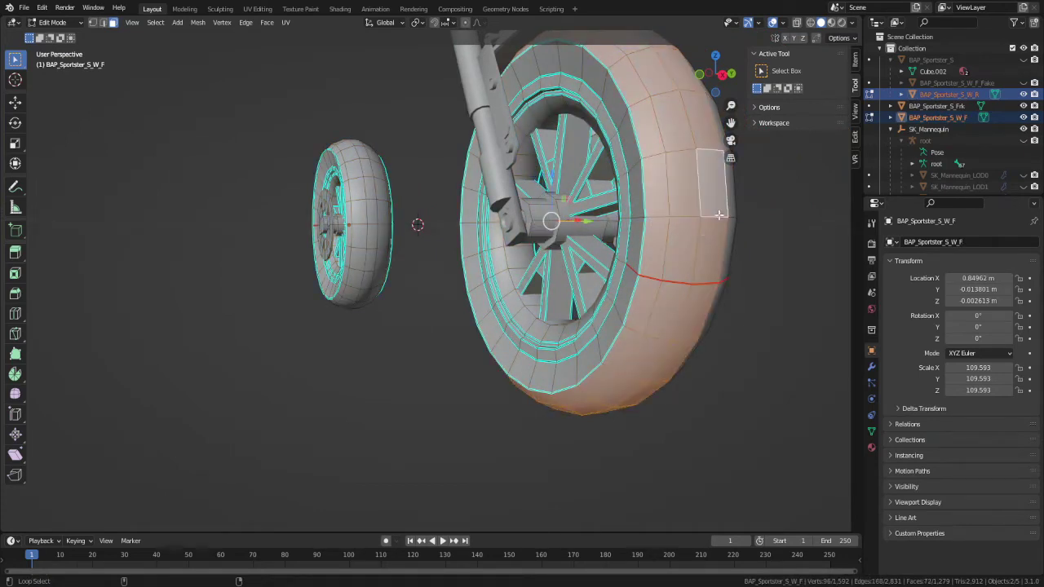
middle_click_drag(709, 232, 658, 241)
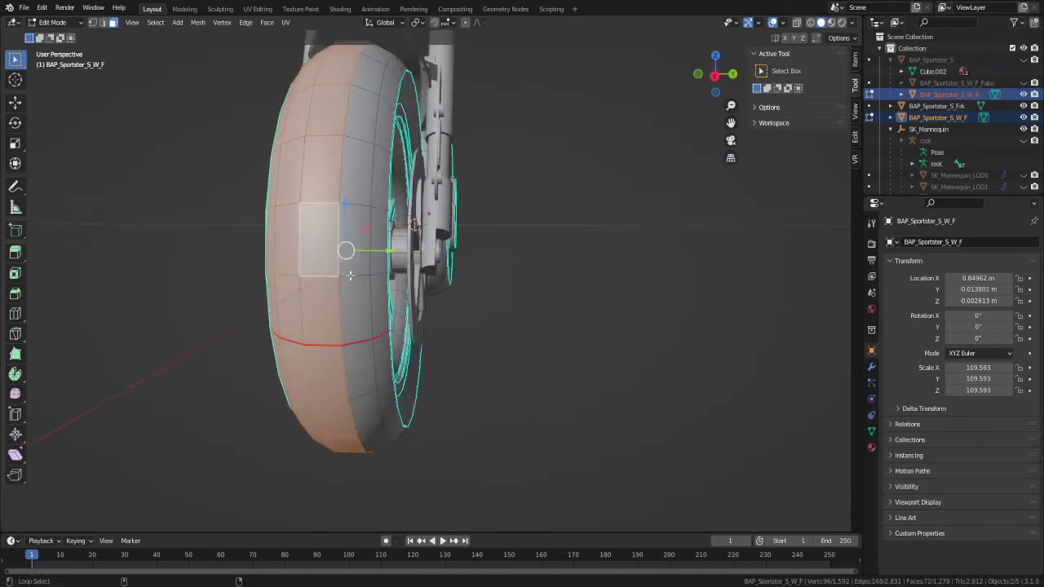
left_click(349, 274, "alt+shift")
left_click(380, 275, "alt+shift")
- Add more tyre tread face loops to the selection, removing a stray face
middle_click_drag(380, 276, 715, 347)
left_click(647, 340, "alt+shift")
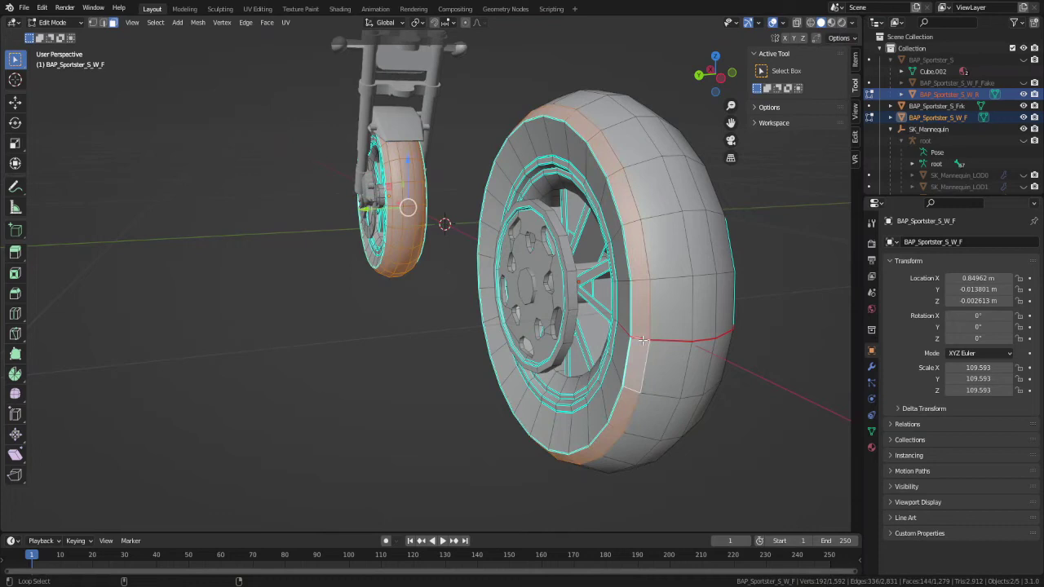
left_click(661, 341, "alt+shift")
left_click(701, 339, "alt+shift")
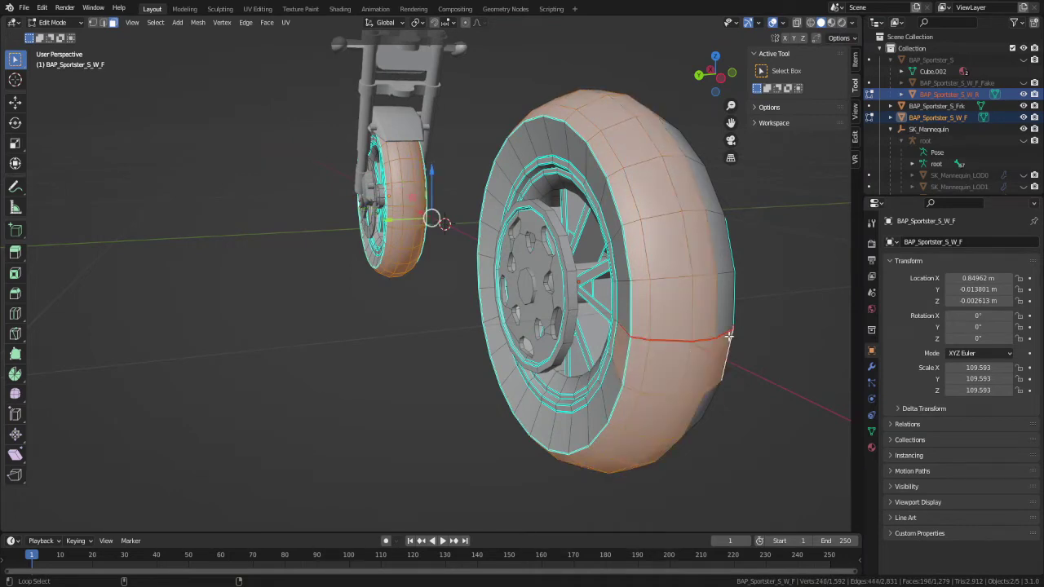
middle_click_drag(725, 337, 676, 336)
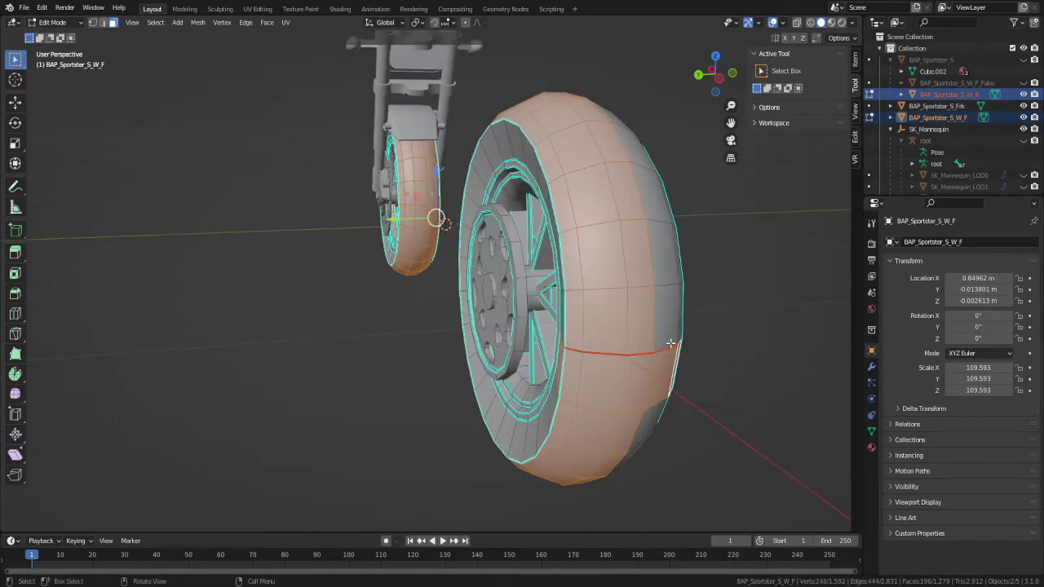
left_click(669, 342, "alt+shift")
left_click(670, 342, "alt+shift")
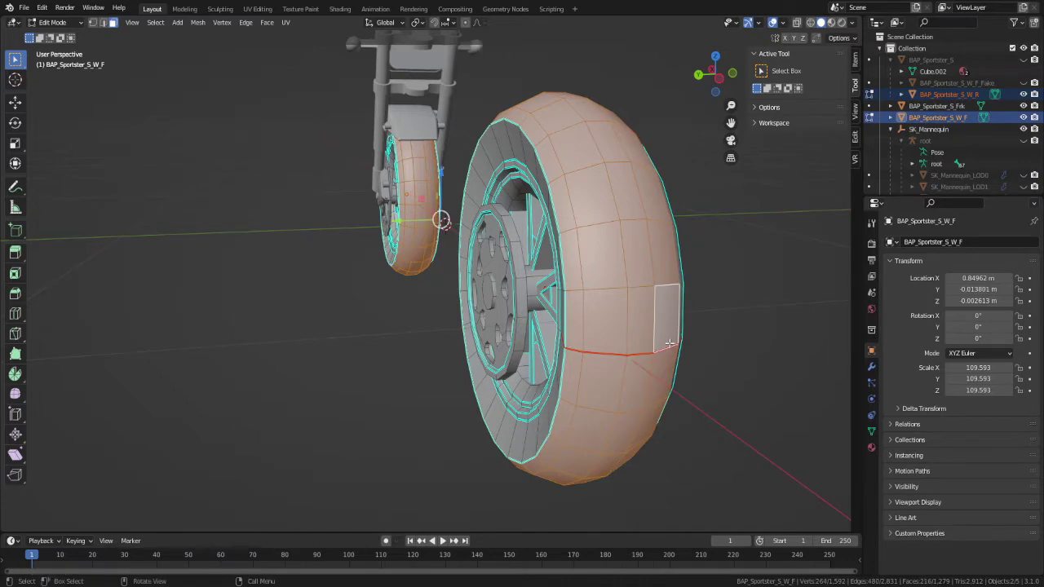
middle_click_drag(669, 343, 636, 339)
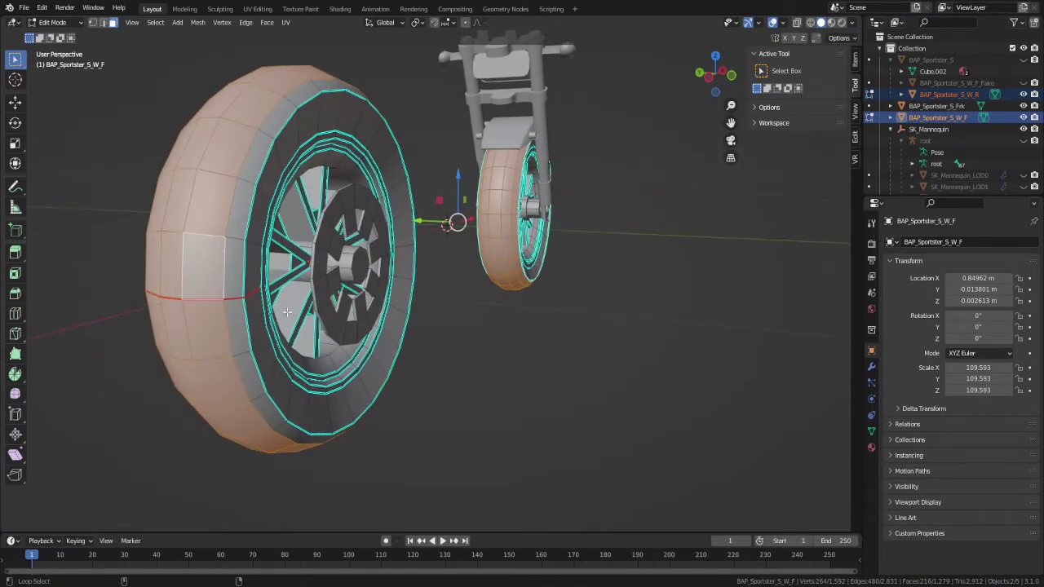
left_click(235, 296, "alt+shift")
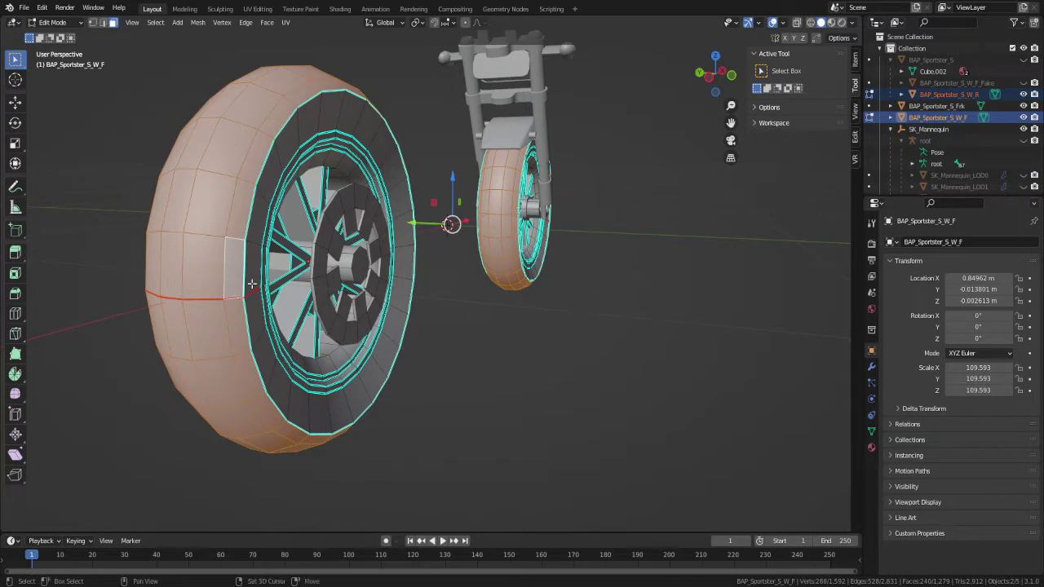
- Duplicate the selected tyre faces in place and separate them into a new object
key("shift+d")
right_click(430, 209)
key("p")
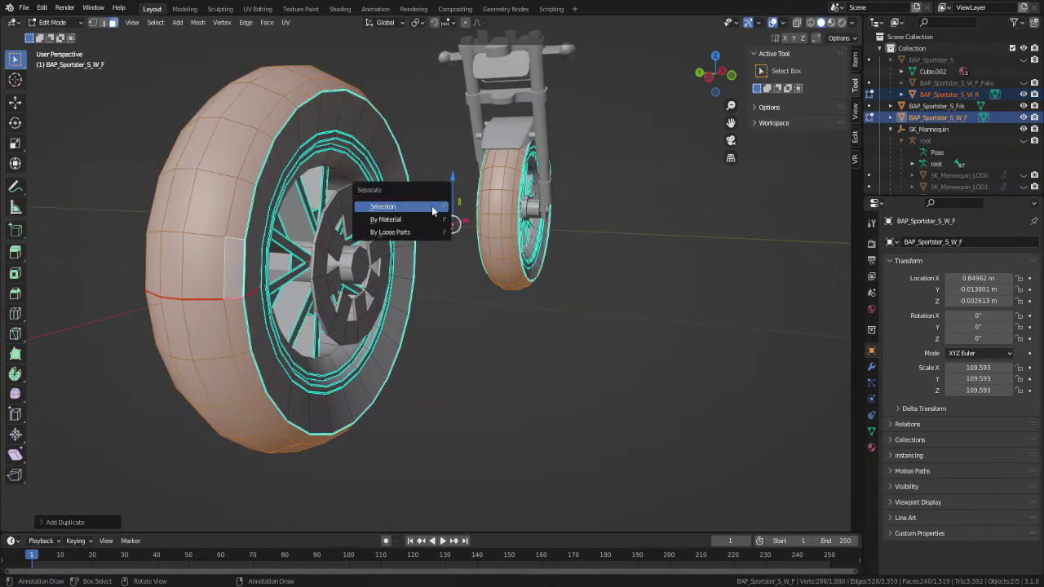
left_click(432, 205)
- Back in Object Mode, rename the separated rear tyre copy to SB_RearCollision
key("Tab")
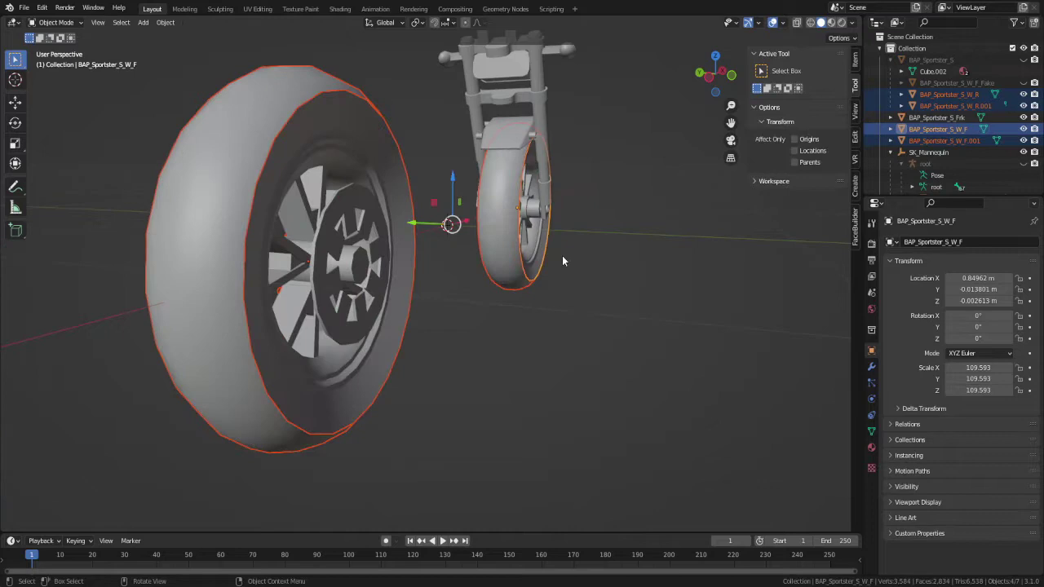
left_click(249, 195)
middle_click_drag(253, 197, 457, 199)
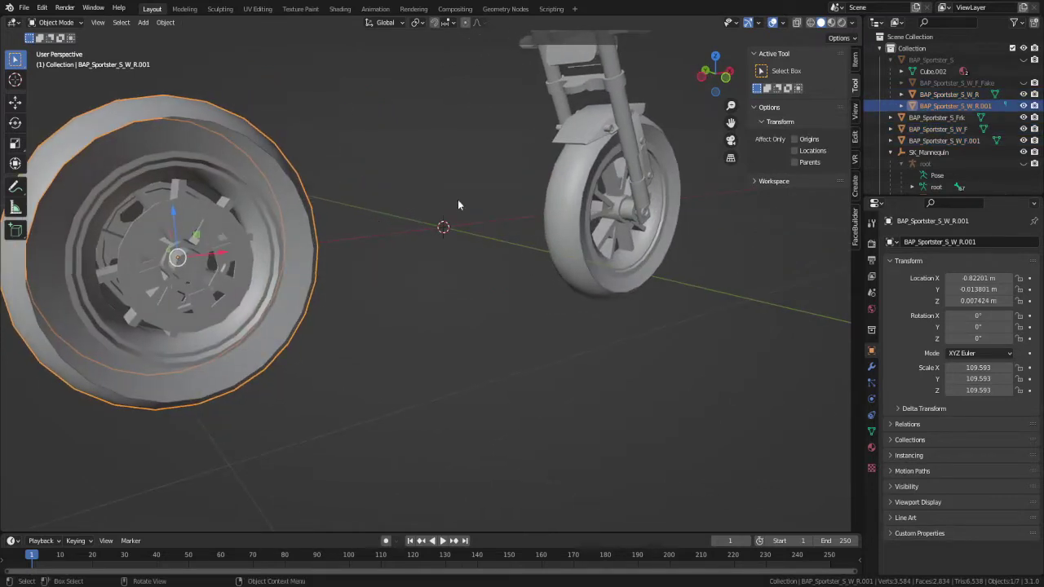
left_click(926, 243)
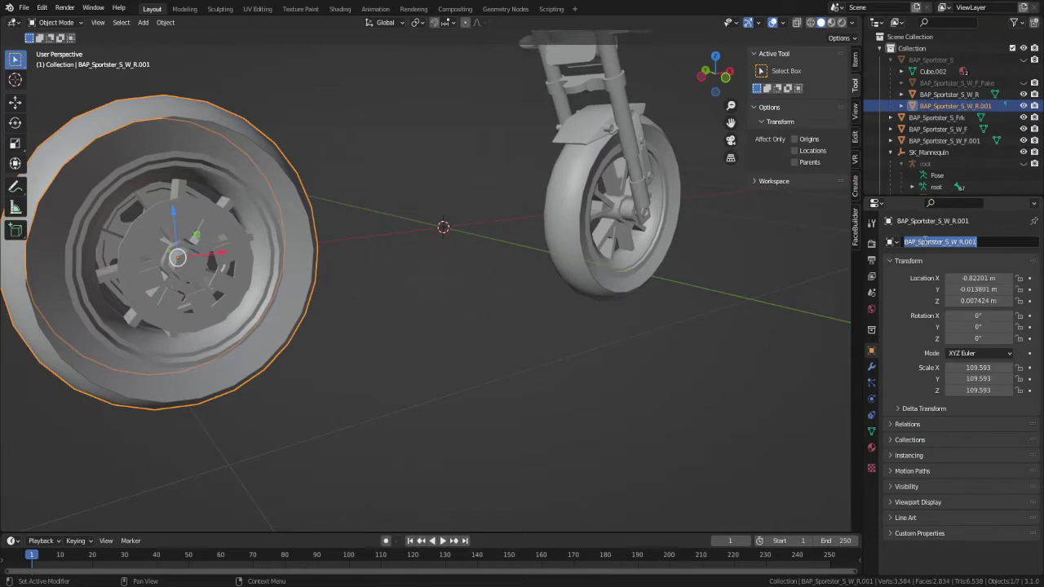
type("SB")
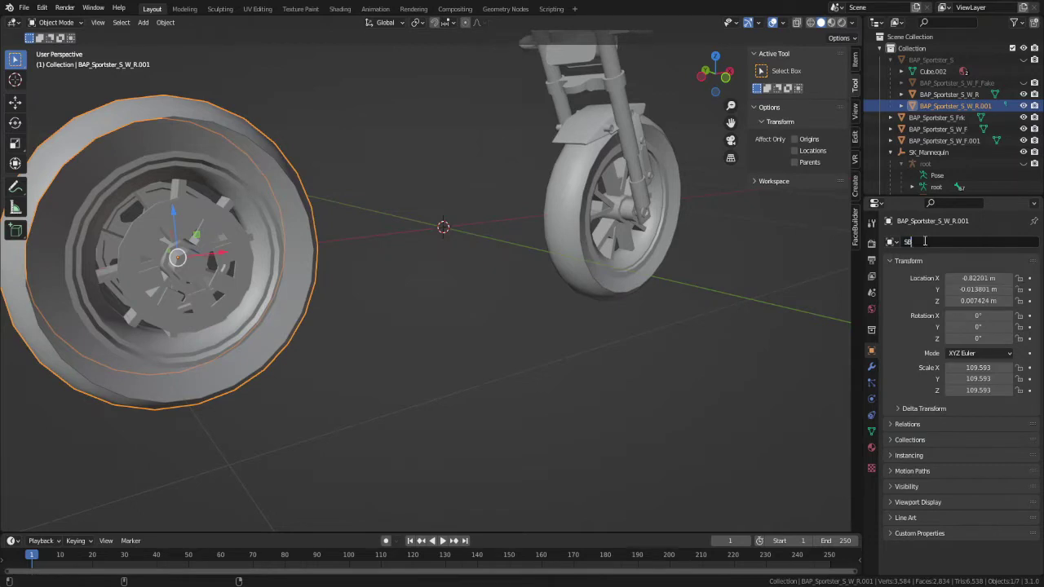
type("_Rea")
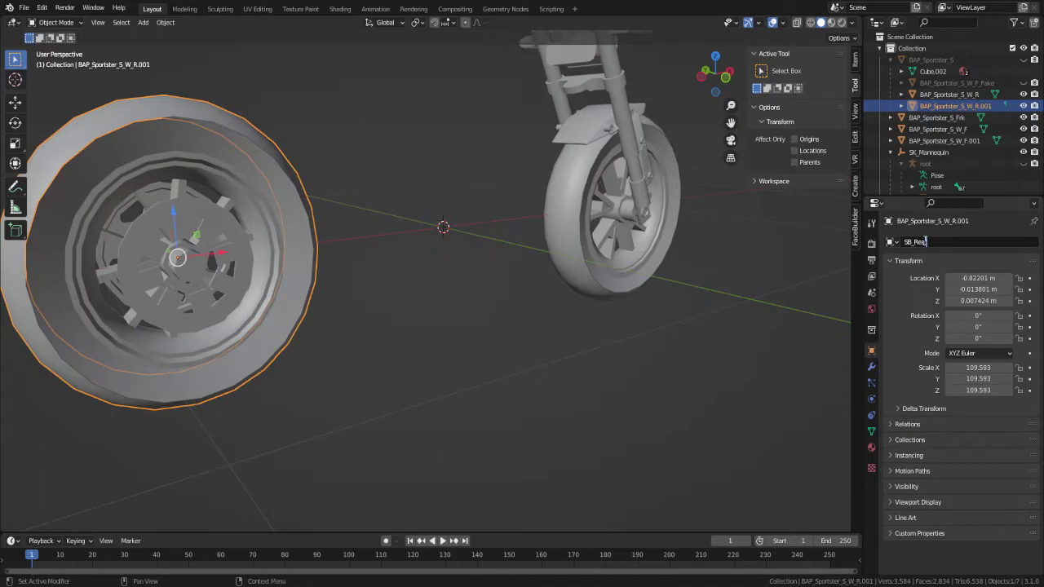
type("Collision")
key("Return")
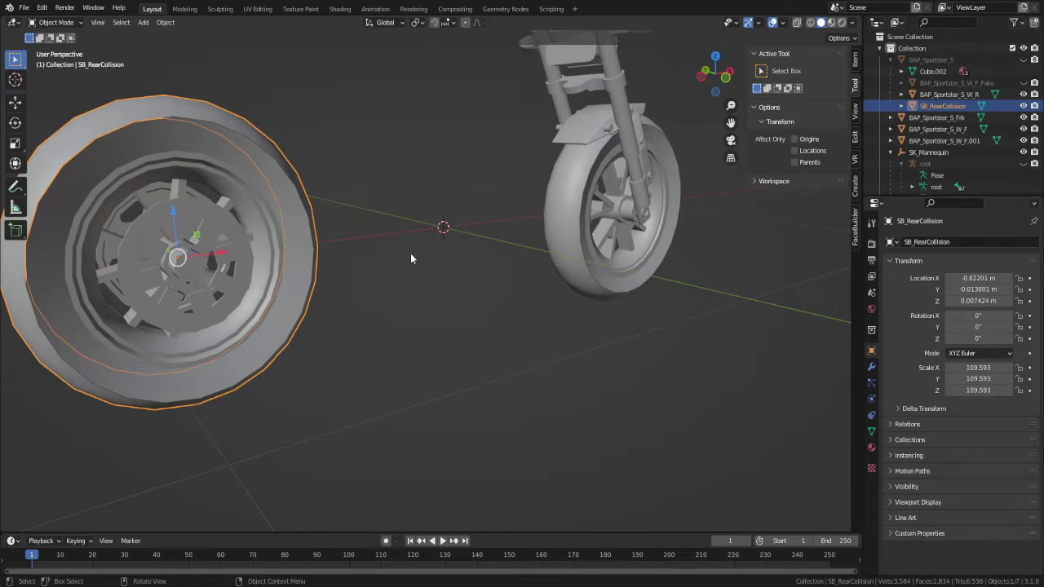
- Rename the separated front tyre copy to SB_FrontCollision
middle_click_drag(405, 254, 383, 267)
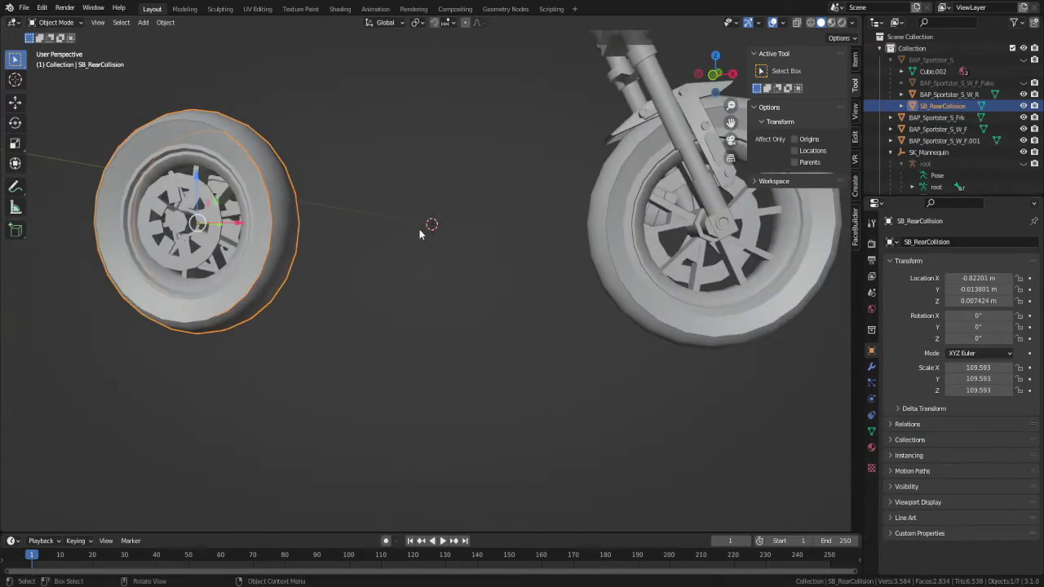
left_click(599, 217)
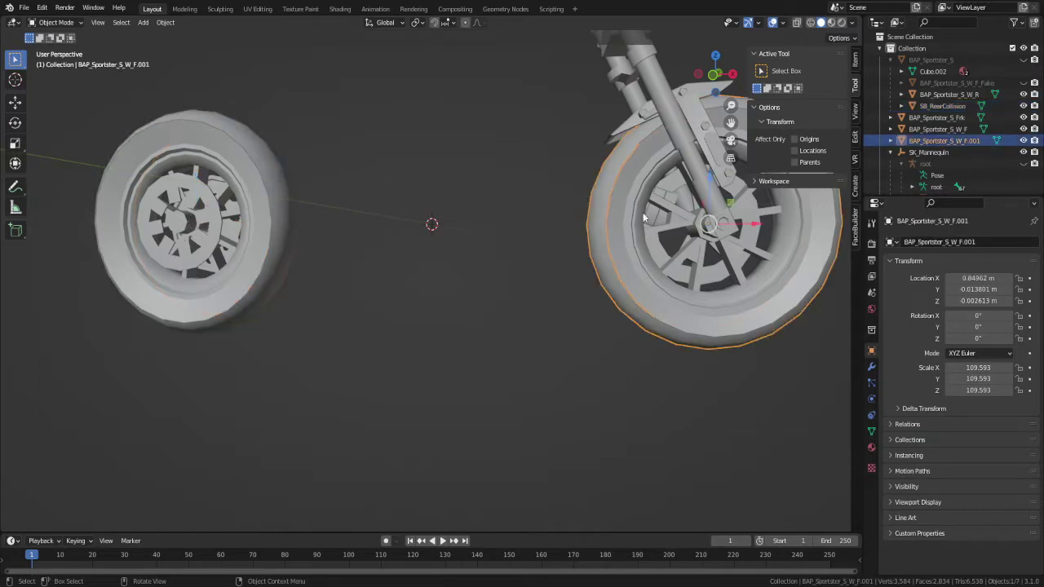
left_click(937, 241)
type("S")
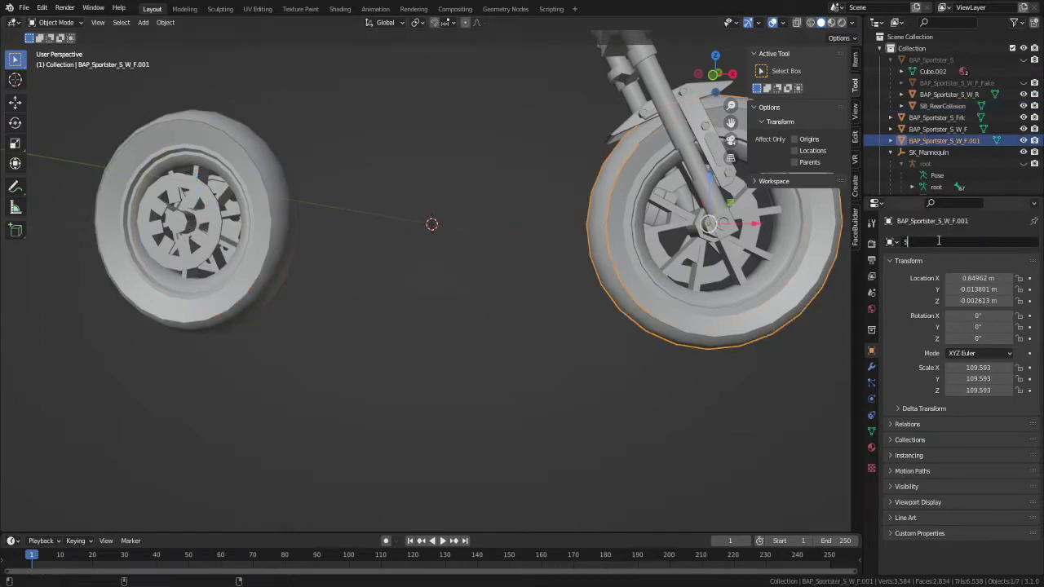
type("B_FrontCo")
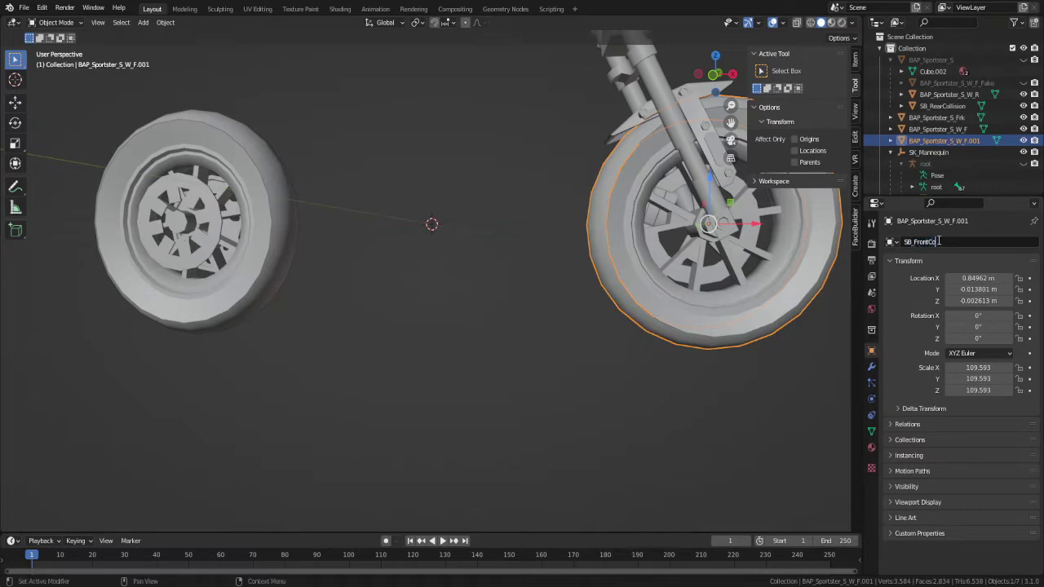
type("llision")
key("Return")
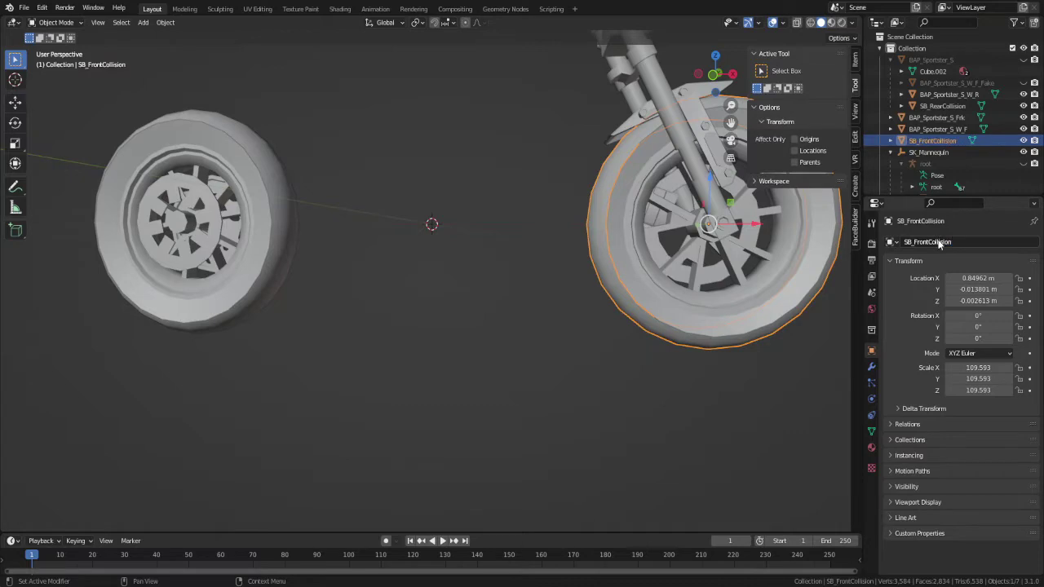
- In front orthographic view, snap SB_FrontCollision to the world origin with Selection to Cursor
mouse_move(667, 278)
middle_mouse_down()
mouse_move(602, 281)
mouse_move(743, 290)
mouse_move(607, 282)
mouse_move(654, 278)
middle_mouse_up()
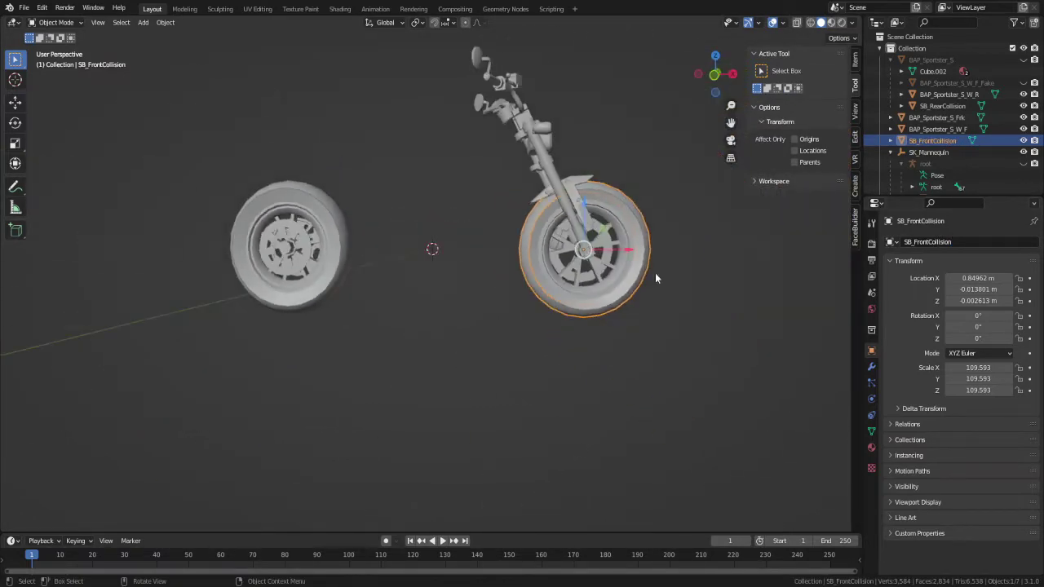
key("KP_1")
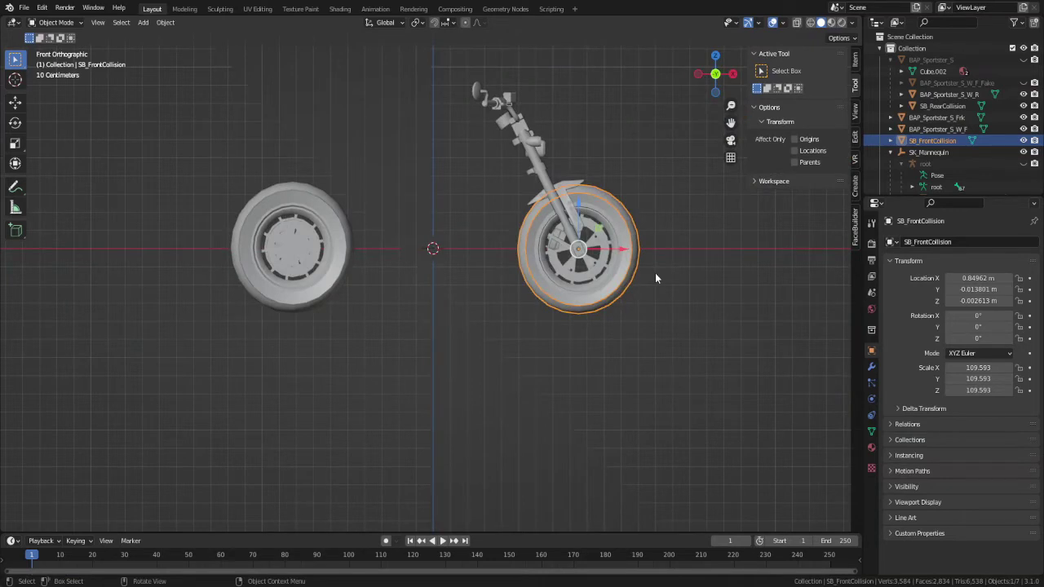
key("Home")
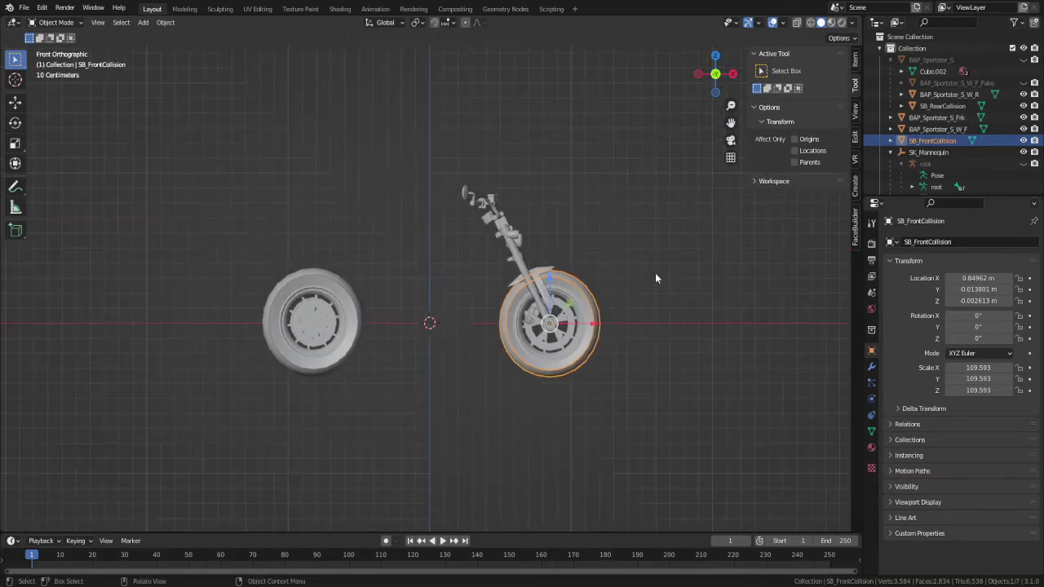
scroll(376, 317, "up", 3)
middle_click_drag(377, 318, 361, 236, "shift")
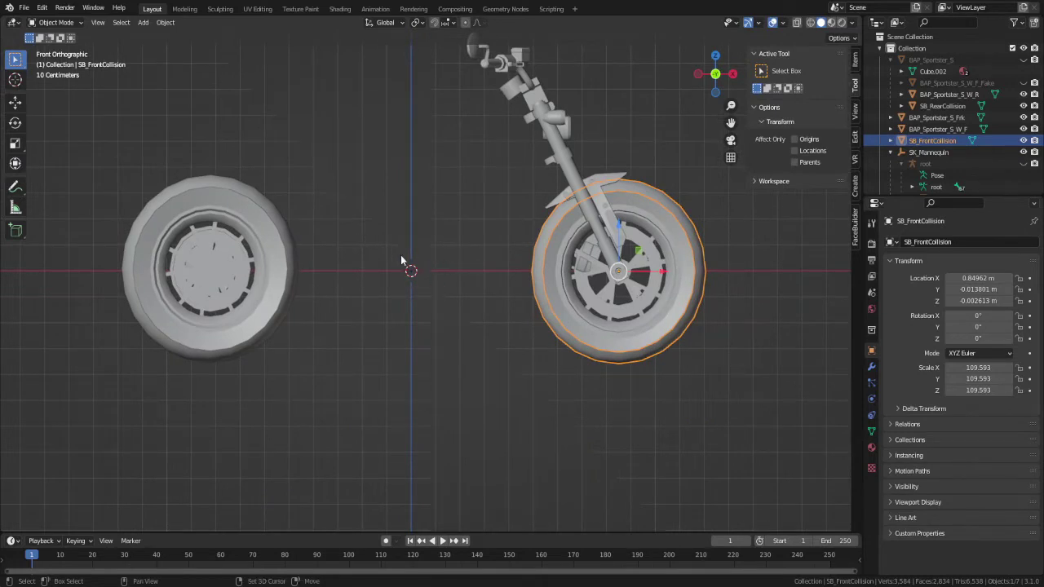
key("shift+s")
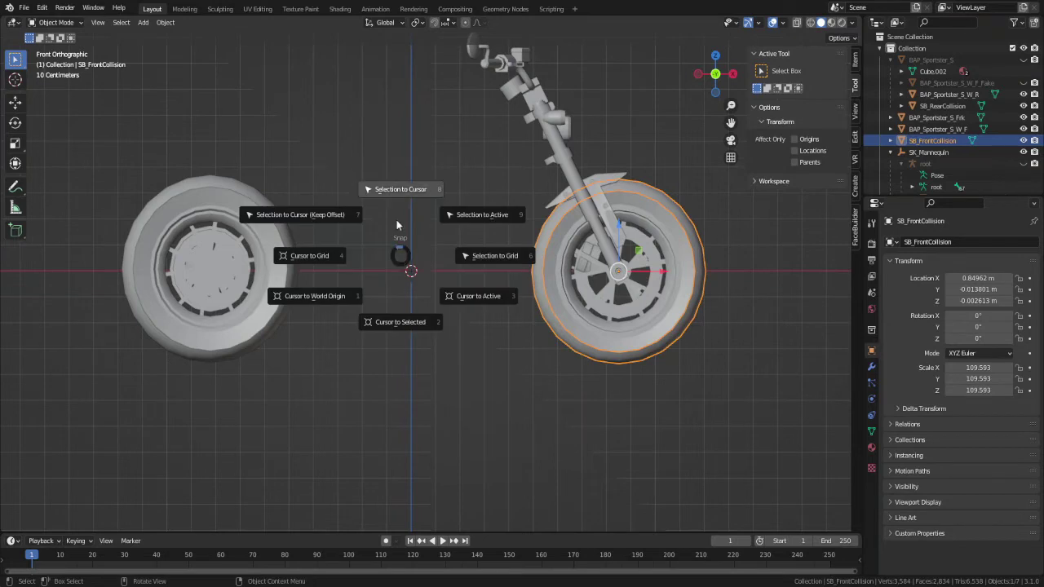
left_click(405, 192)
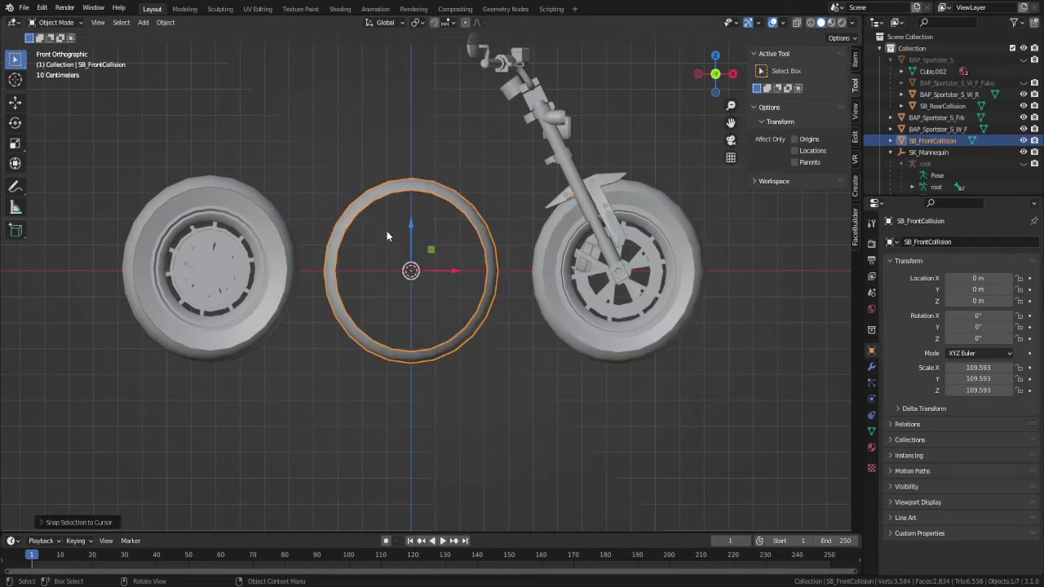
left_click(871, 367)
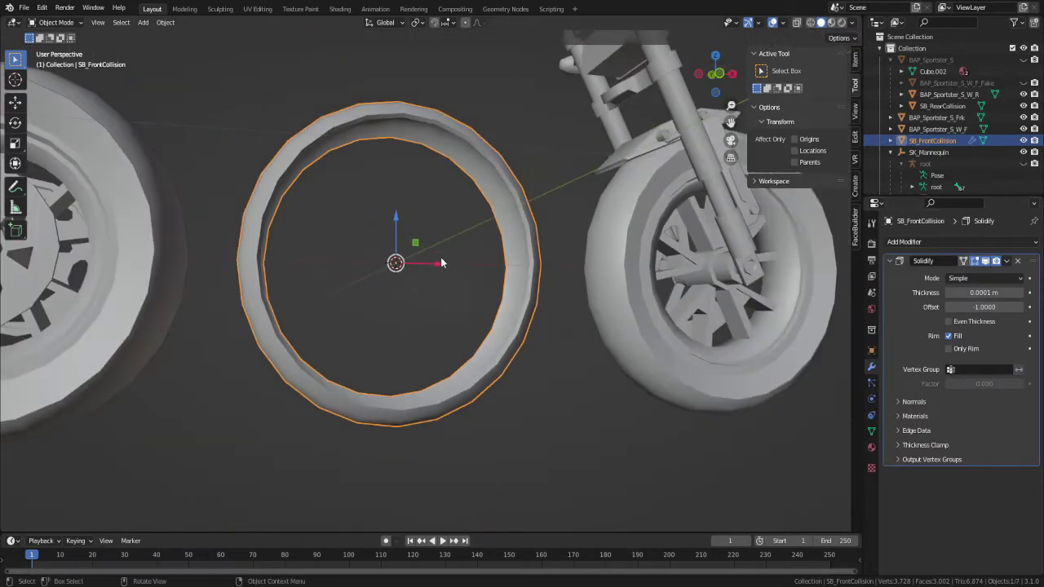
- Apply location, rotation and scale to the SB_FrontCollision ring
key("ctrl+a")
left_click(435, 236)
key("ctrl+a")
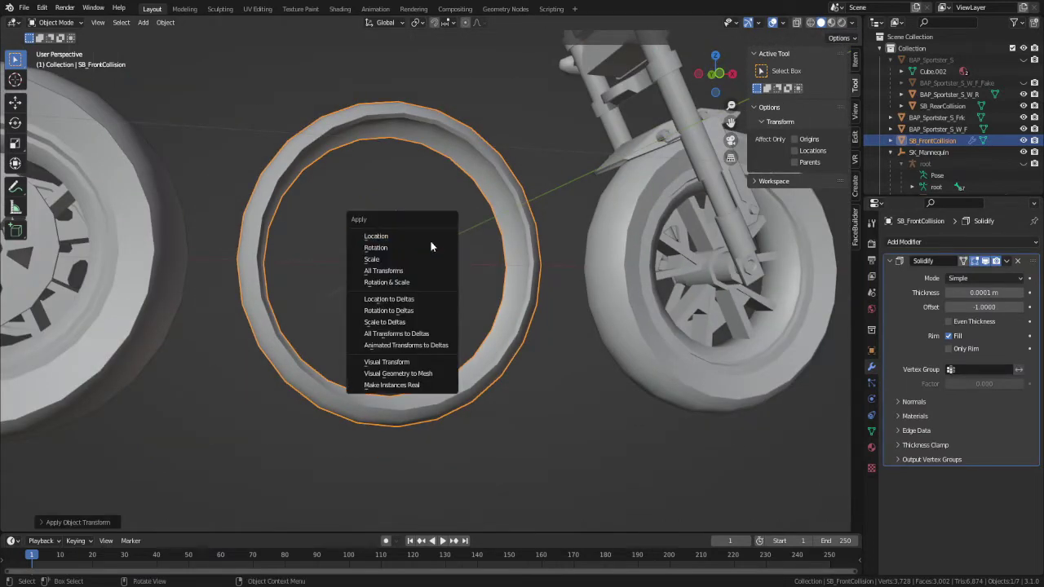
left_click(432, 247)
key("ctrl+a")
left_click(432, 260)
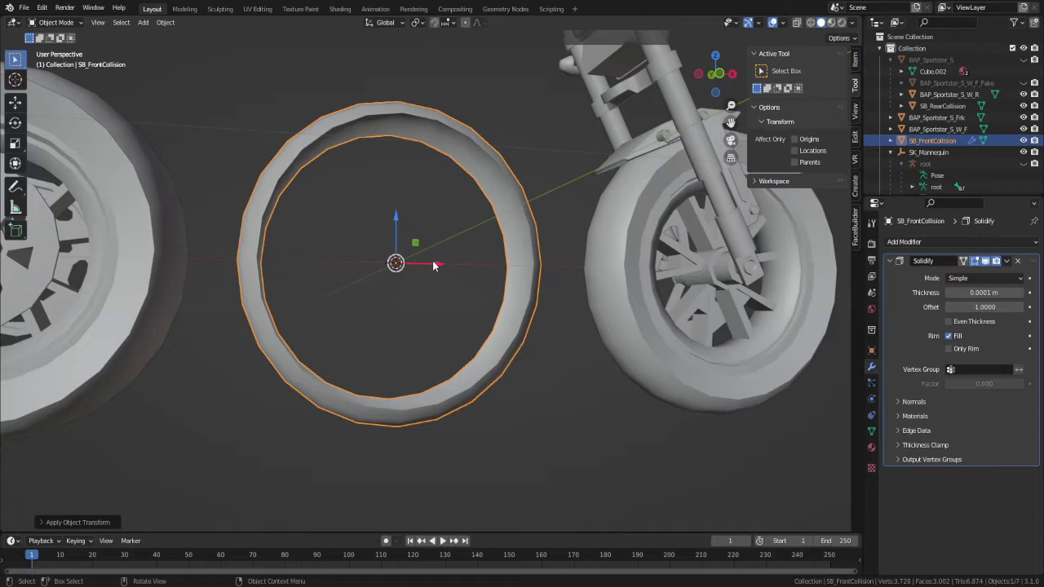
- Set the ring's Solidify thickness to 0.025 m
middle_click_drag(433, 260, 400, 244)
scroll(489, 298, "up", 3)
scroll(400, 245, "down", 3)
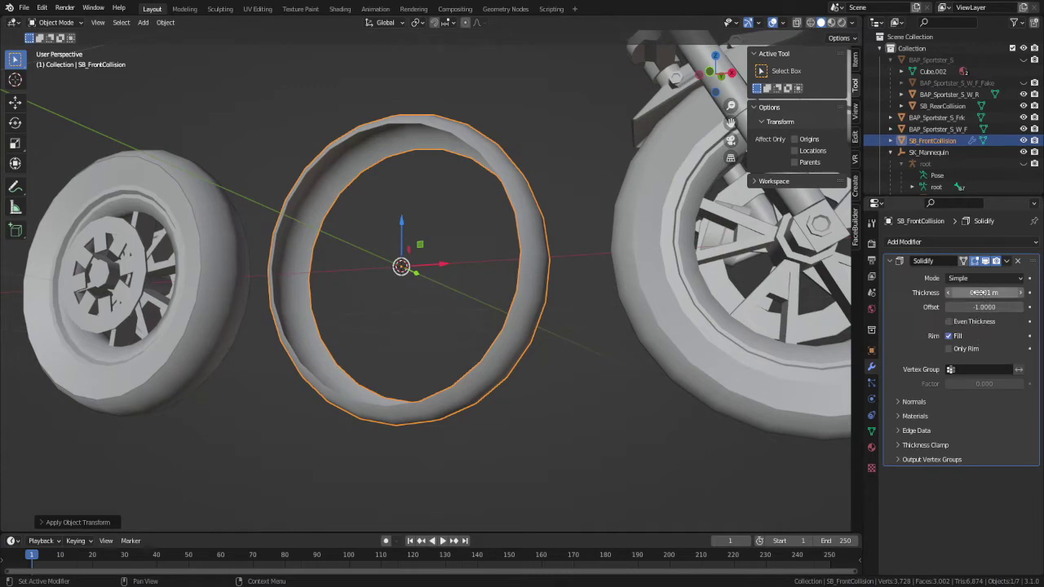
mouse_move(982, 306)
left_mouse_down()
mouse_move(1028, 306)
mouse_move(991, 292)
mouse_move(1011, 292)
mouse_move(978, 292)
left_mouse_up()
left_click(978, 292)
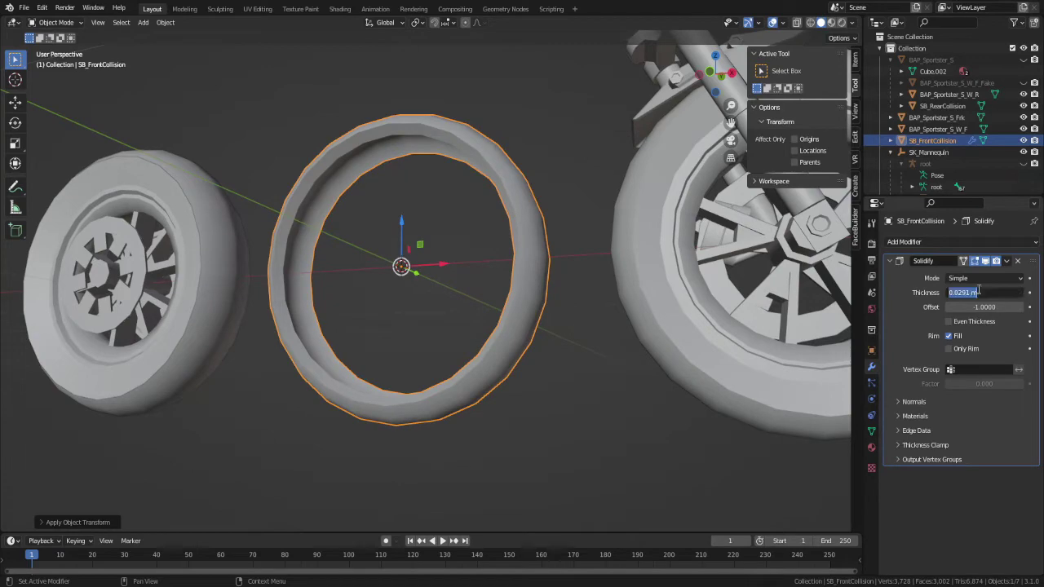
type("0.025")
key("Return")
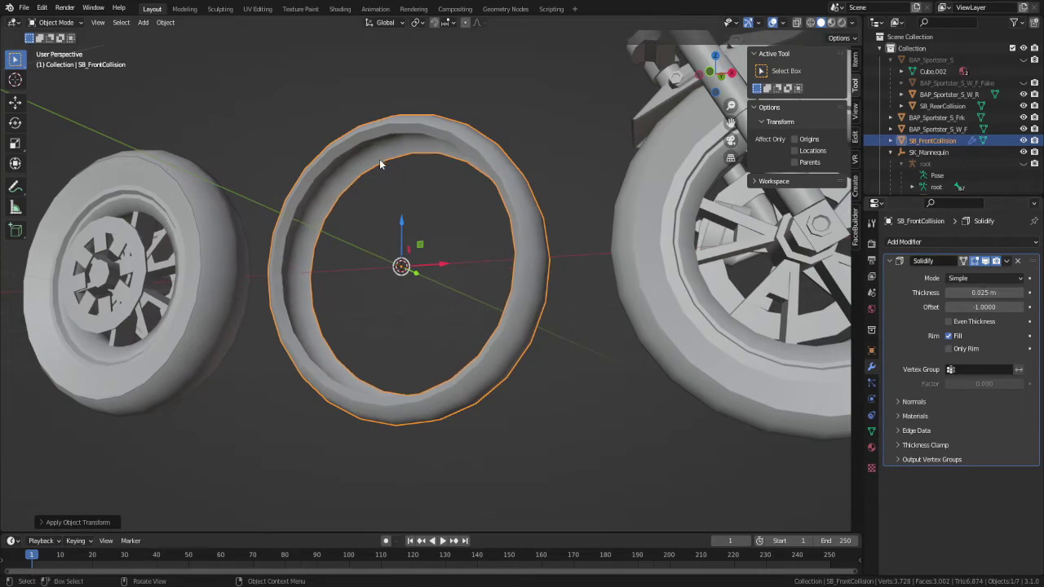
- Apply the Solidify modifier to the ring's mesh, then apply its scale
middle_click_drag(379, 159, 360, 243)
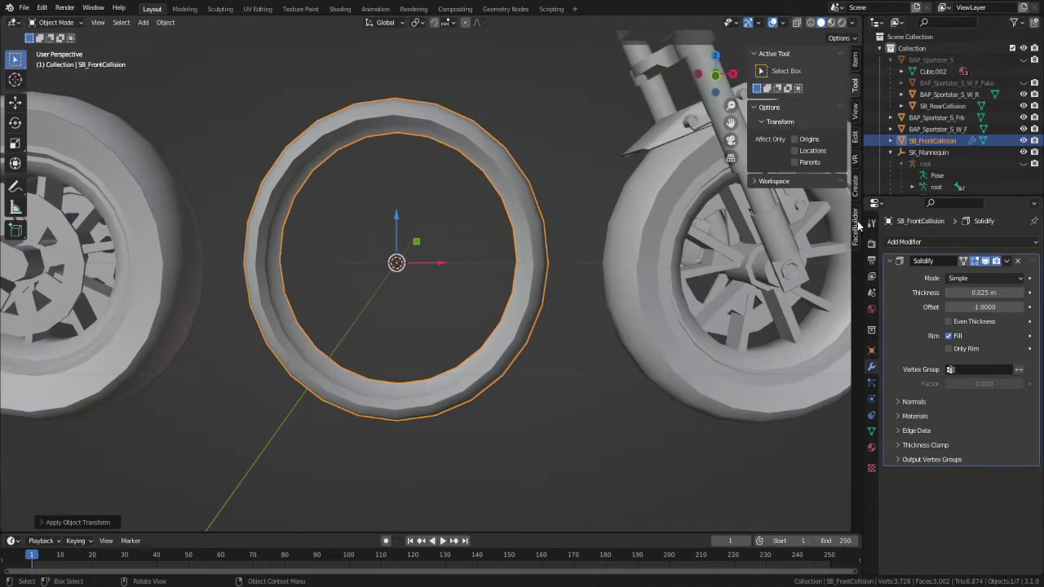
left_click(1006, 260)
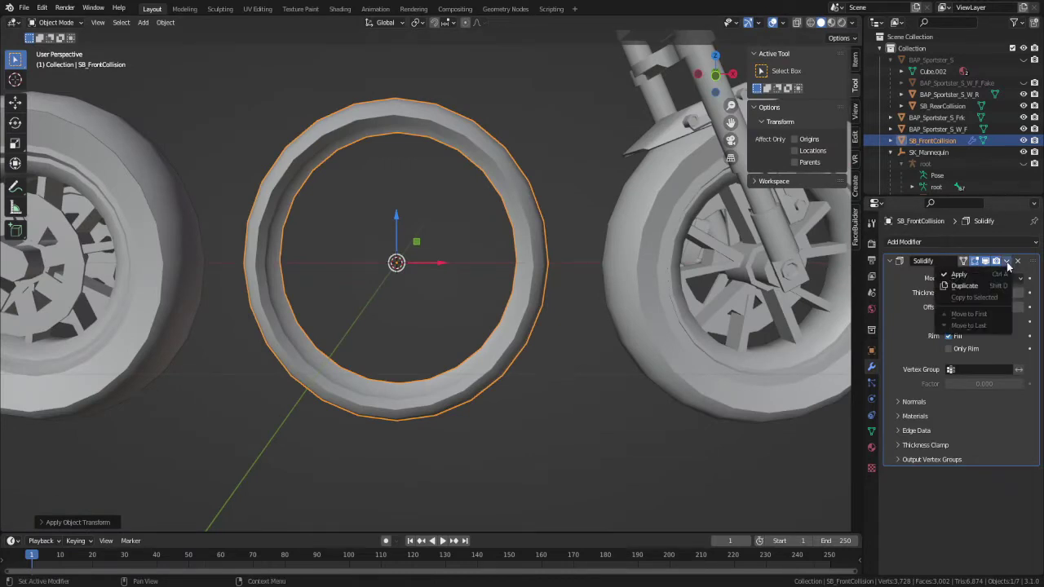
left_click(977, 275)
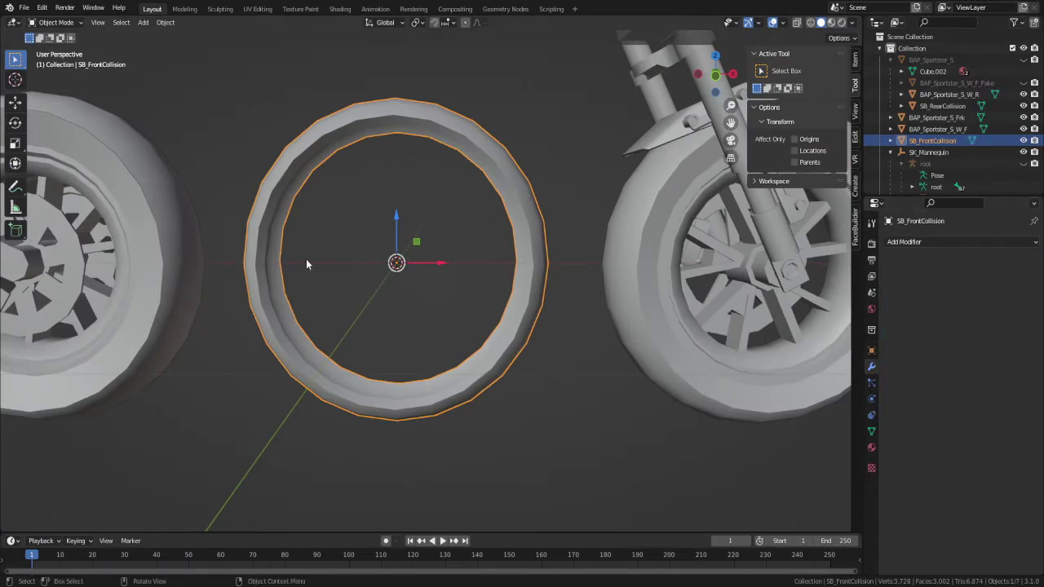
middle_click_drag(306, 263, 315, 257)
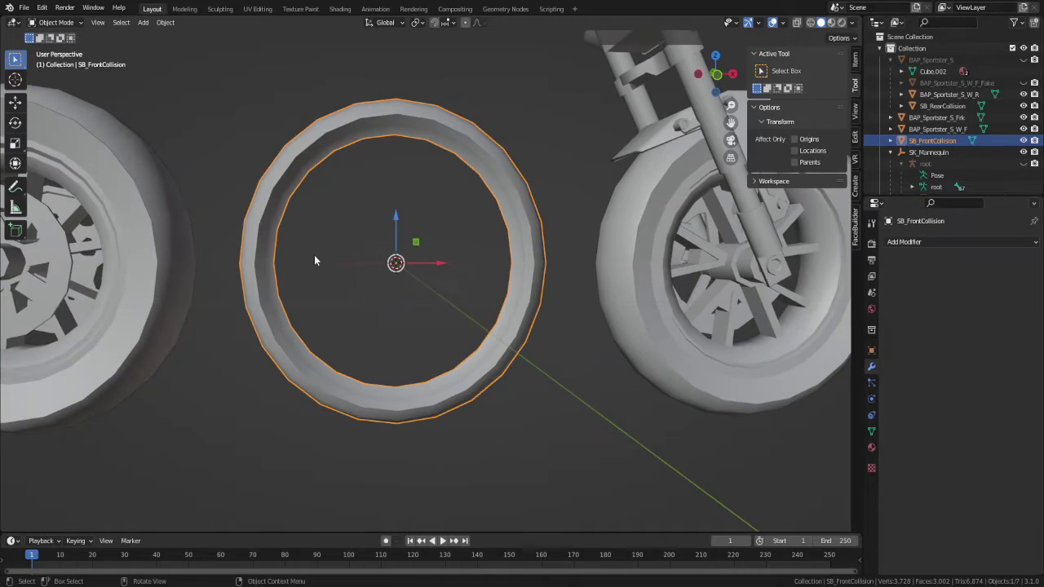
key("ctrl+a")
left_click(305, 254)
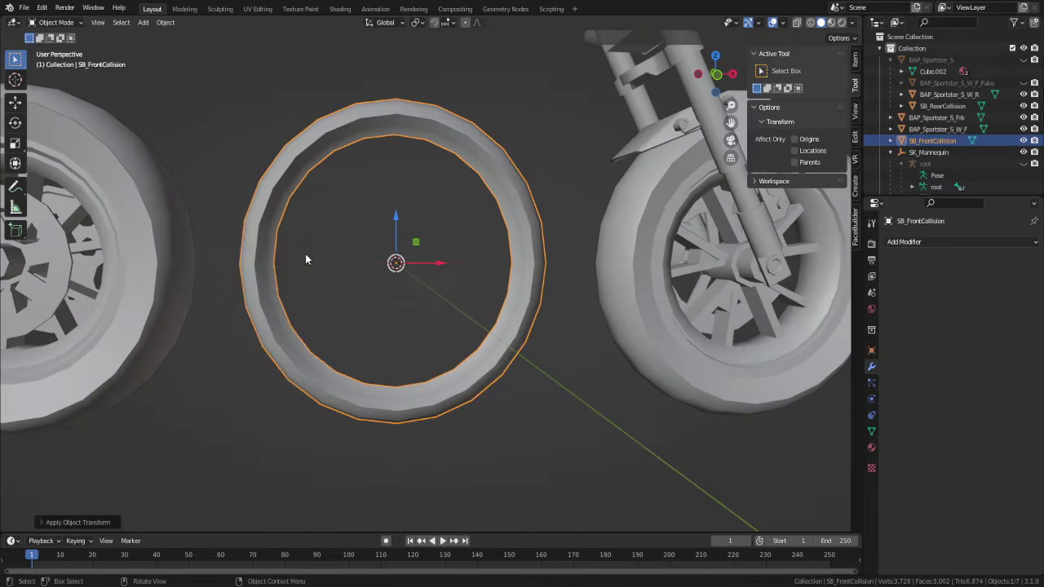
scroll(326, 232, "down", 5)
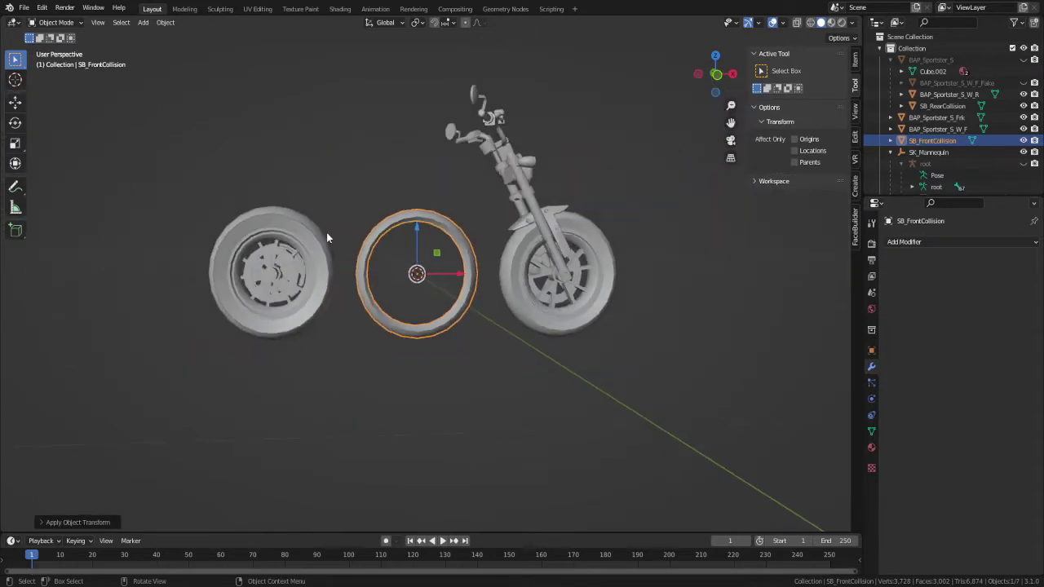
- Export the SB_FrontCollision ring as FBX, then hide it
left_click(25, 7)
mouse_move(48, 176)
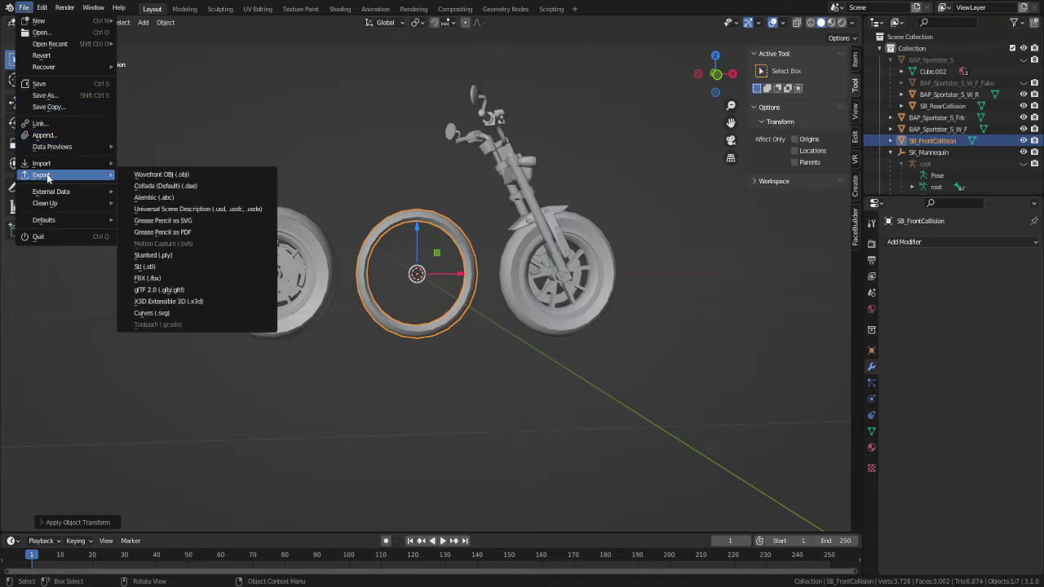
left_click(147, 278)
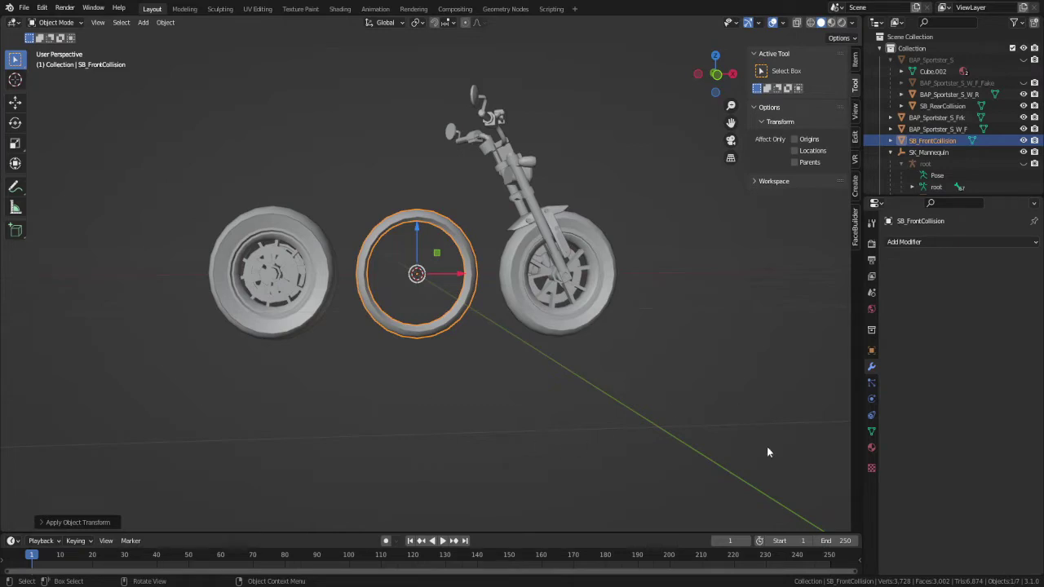
key("h")
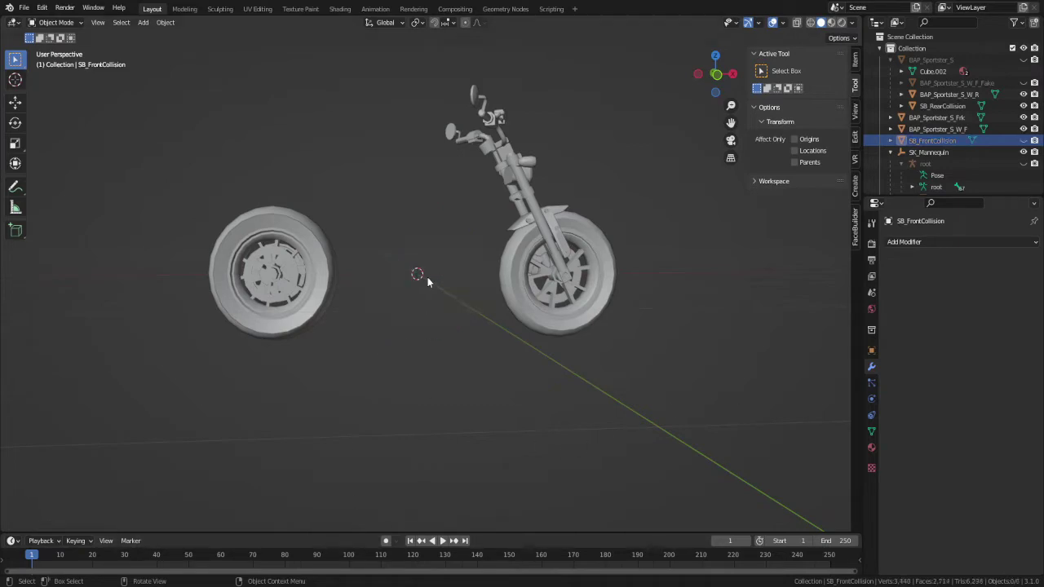
- Snap SB_RearCollision to the 3D cursor and apply its location, rotation and scale
left_click(324, 242)
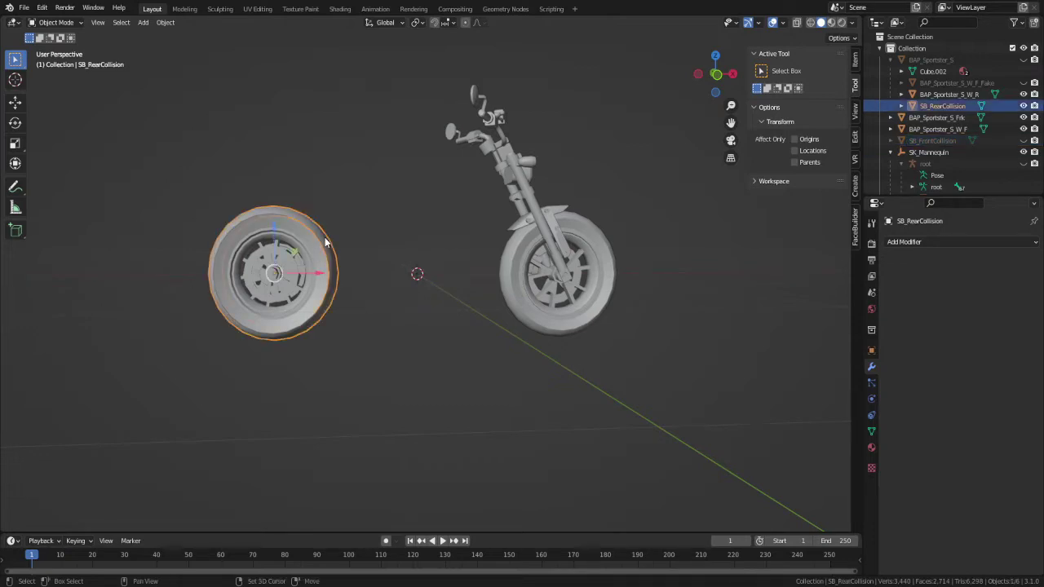
key("shift+s")
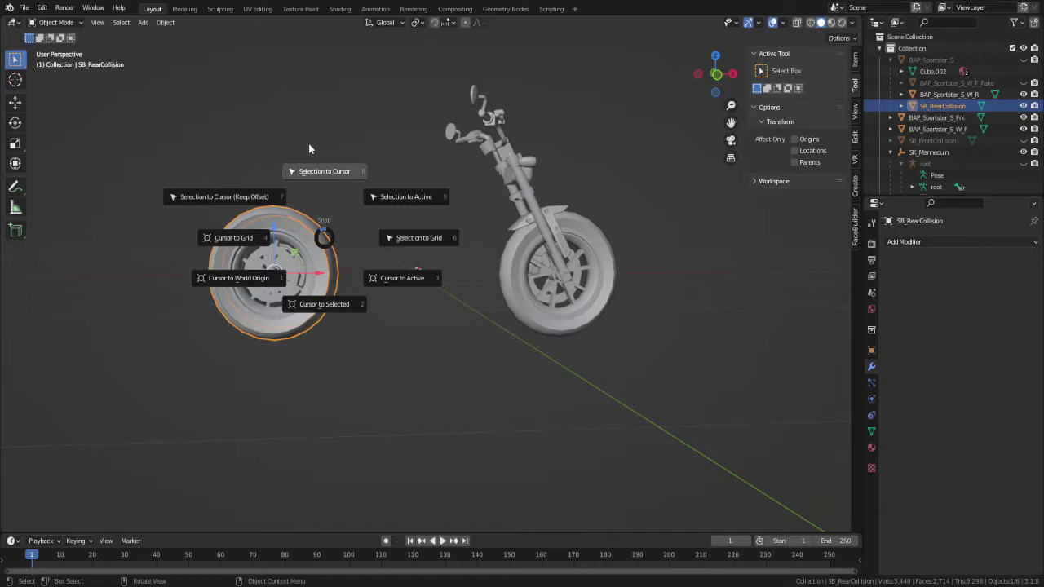
left_click(324, 171)
scroll(401, 294, "up", 4)
key("ctrl+a")
left_click(372, 265)
key("ctrl+a")
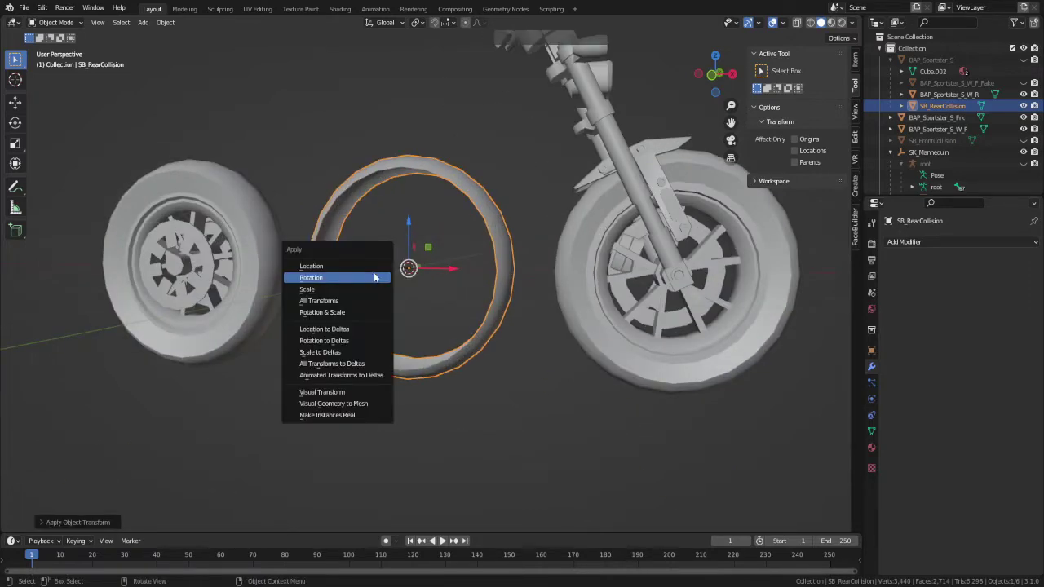
left_click(359, 269)
key("ctrl+a")
left_click(365, 287)
- Add a Solidify modifier with 0.025 m thickness to the rear ring
left_click(956, 243)
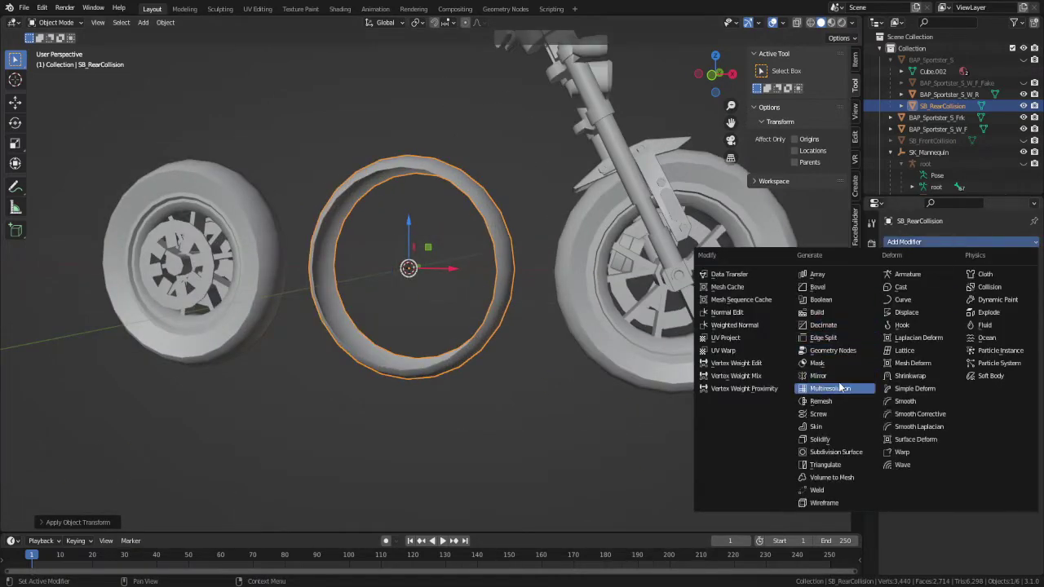
left_click(820, 435)
left_click(962, 292)
type("0.025")
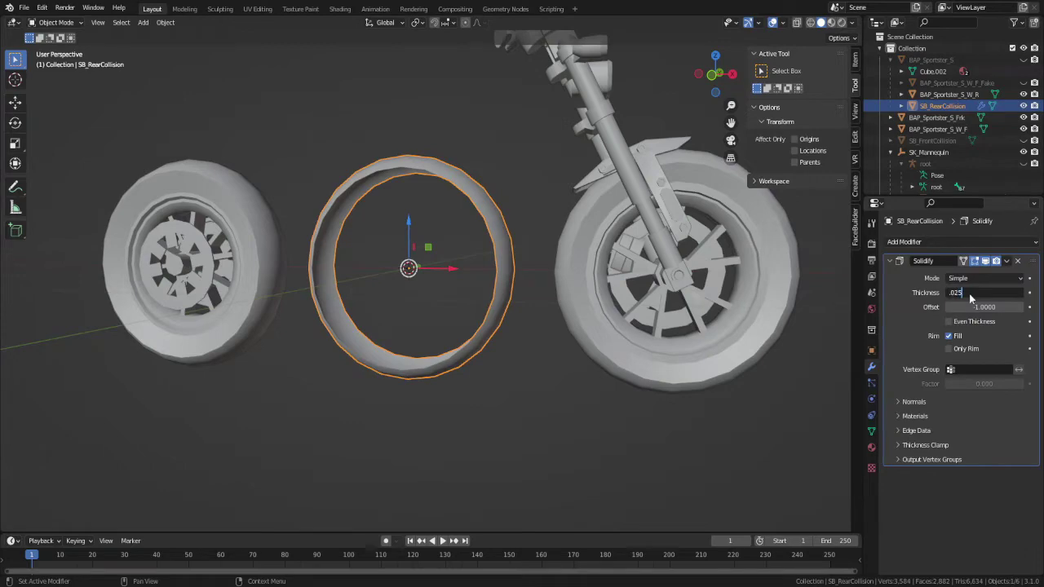
key("Return")
- Apply the Solidify modifier to the rear ring's mesh, then apply its scale
middle_click_drag(454, 180, 405, 287)
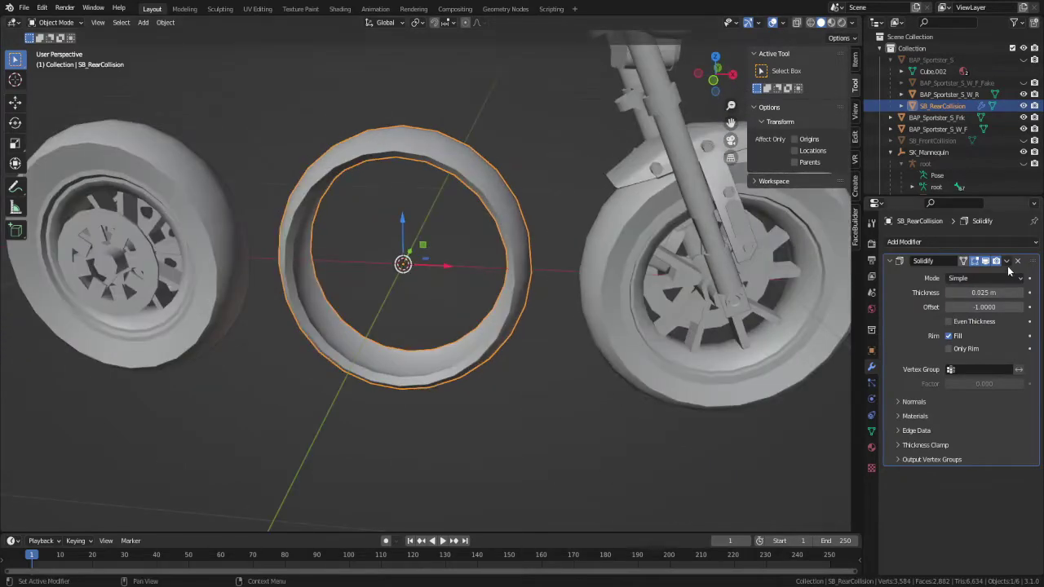
left_click(1006, 260)
left_click(972, 276)
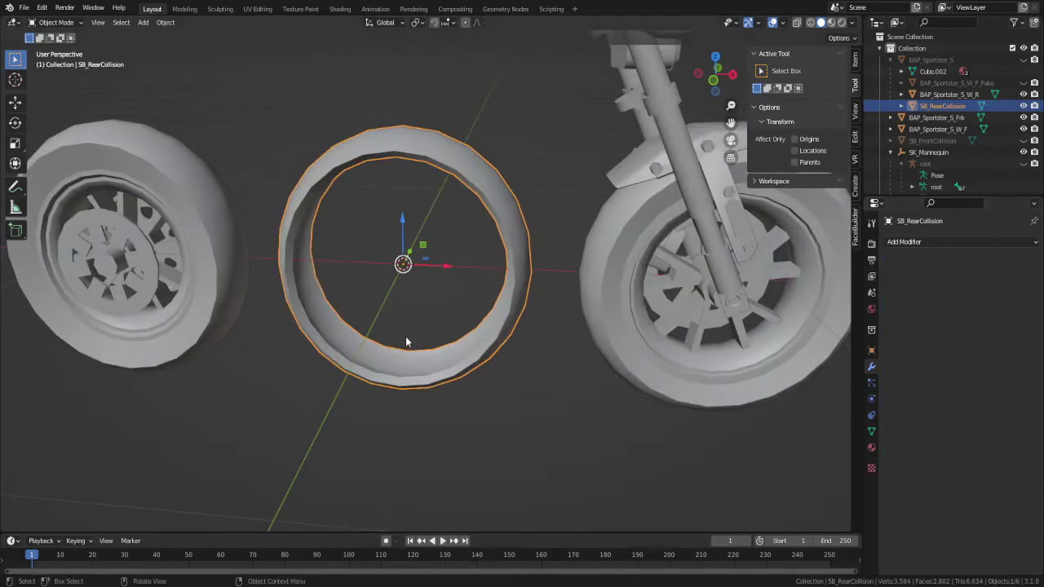
mouse_move(405, 336)
middle_mouse_down()
mouse_move(376, 301)
mouse_move(418, 329)
middle_mouse_up()
key("ctrl+a")
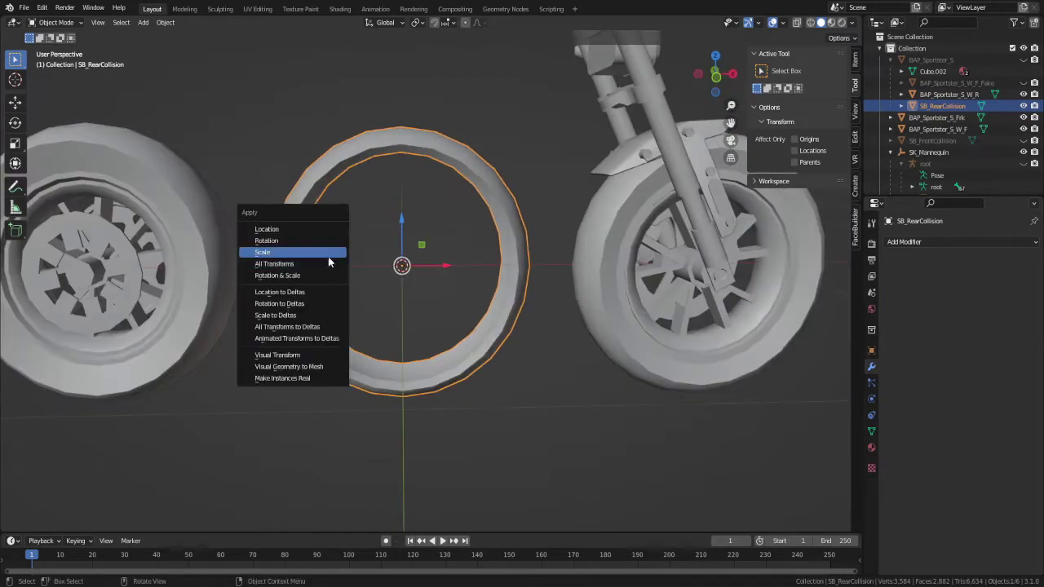
left_click(330, 253)
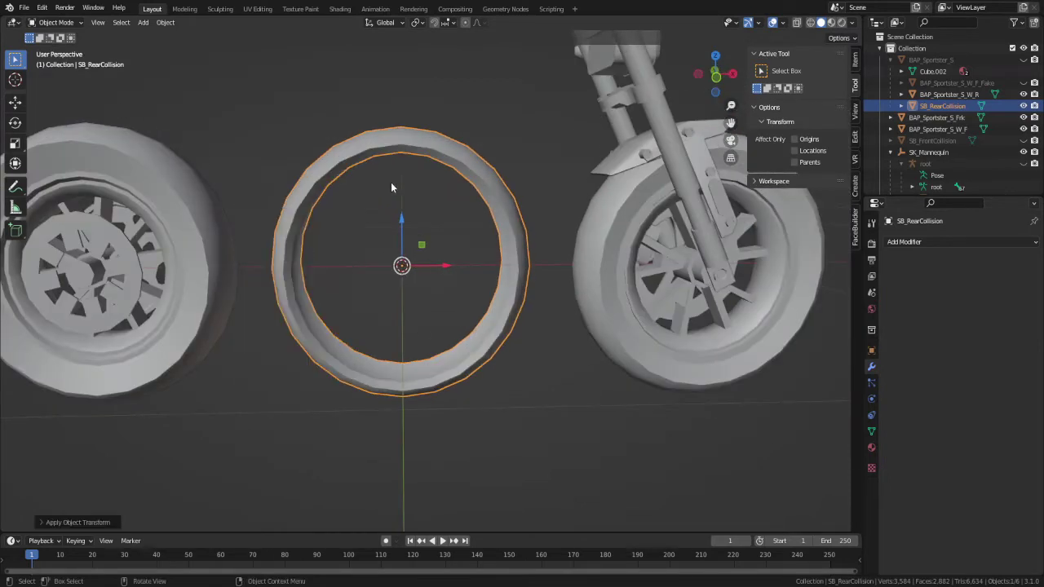
- Export the selected SB_RearCollision ring to an FBX file
left_click(24, 7)
mouse_move(52, 176)
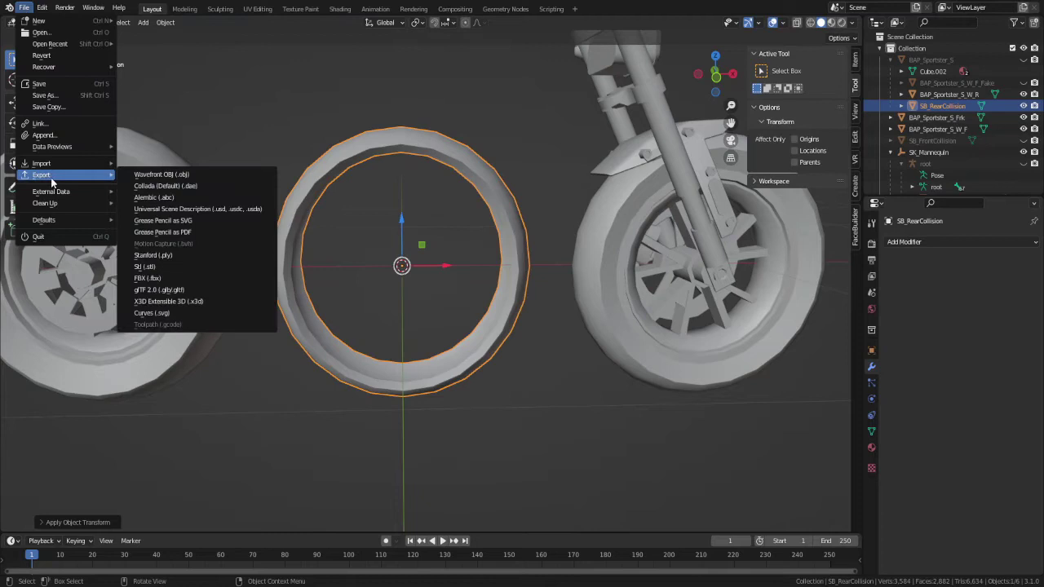
left_click(163, 279)
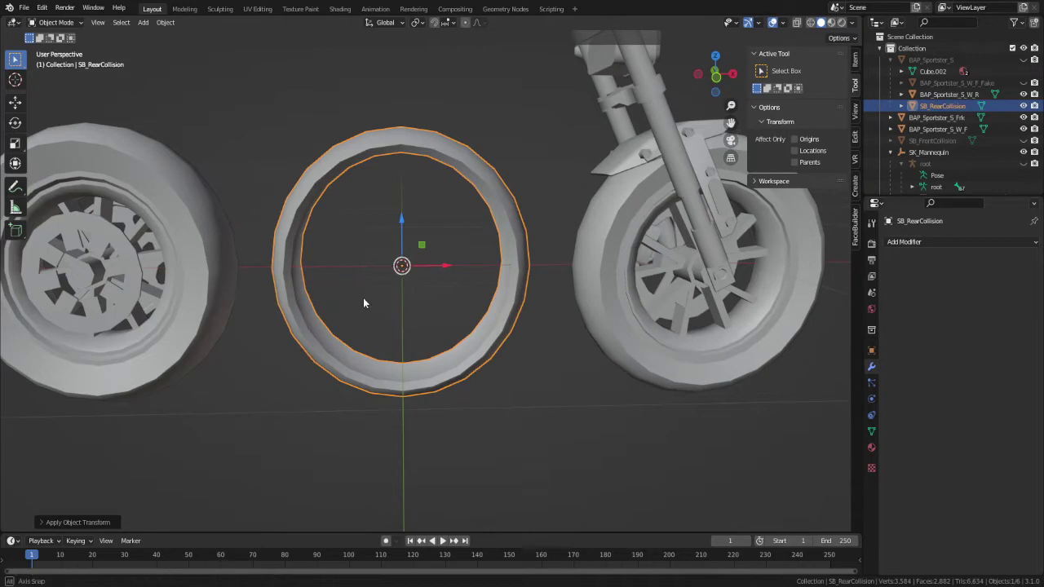
middle_click_drag(366, 298, 345, 305)
- Hide SB_RearCollision and rear wheel BAP_Sportster_S_W_R, then switch to front orthographic view
key("h")
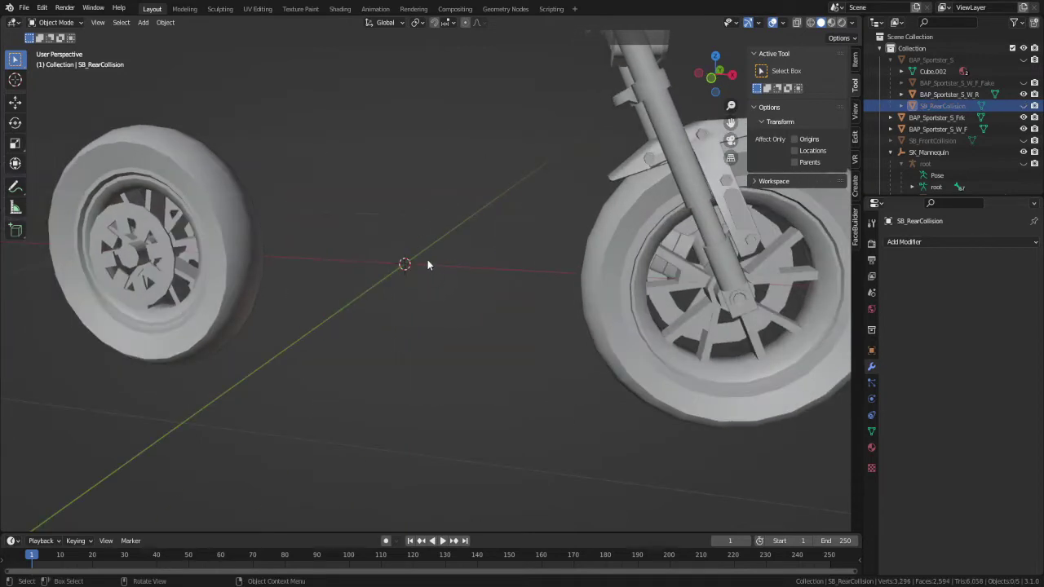
middle_click_drag(426, 263, 253, 334)
left_click(271, 306)
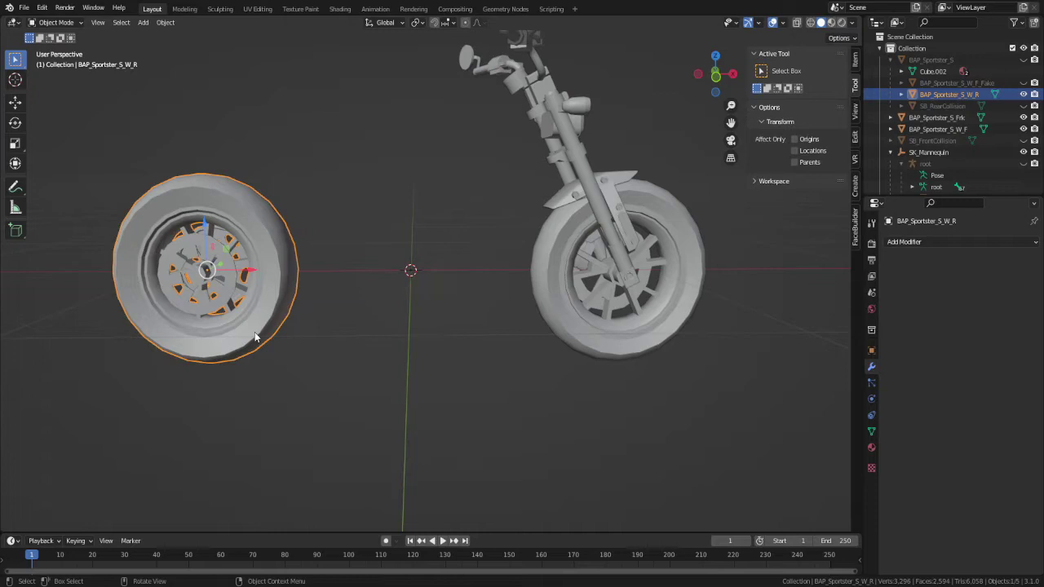
key("h")
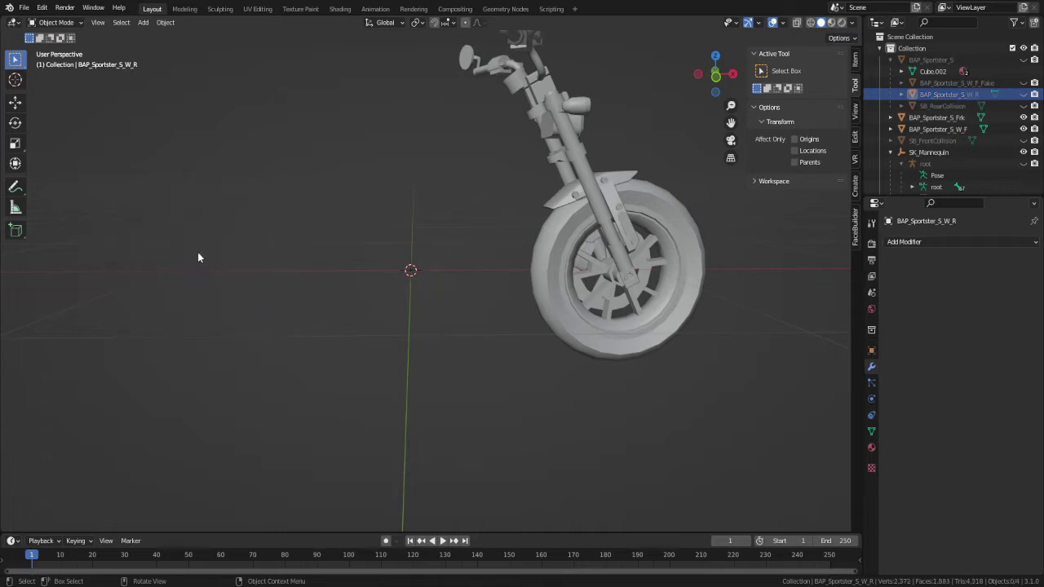
key("KP_1")
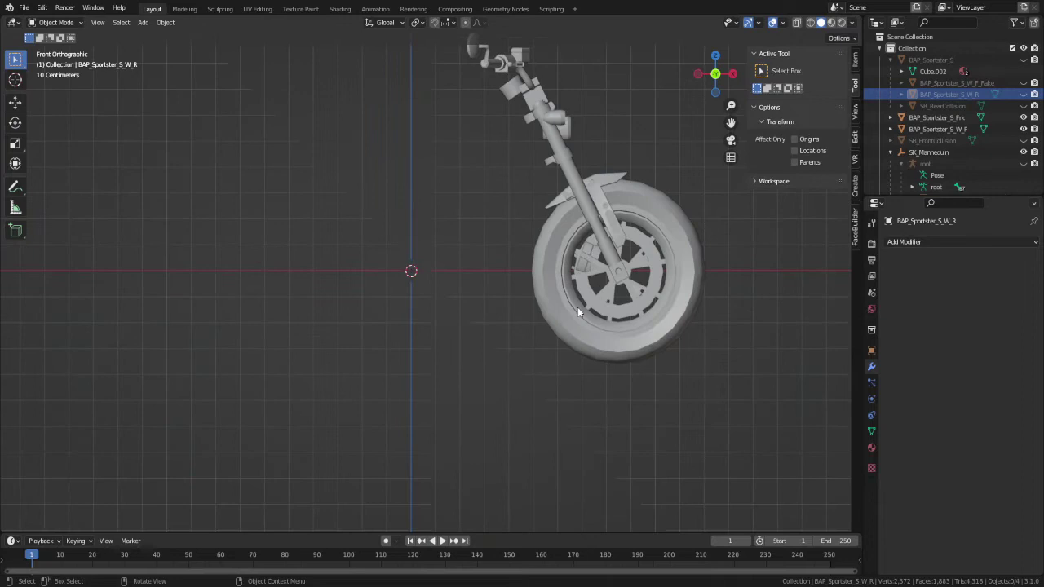
- Frame the front wheel and select all its vertices in Edit Mode
left_click(577, 313)
key("KP_Decimal")
key("Tab")
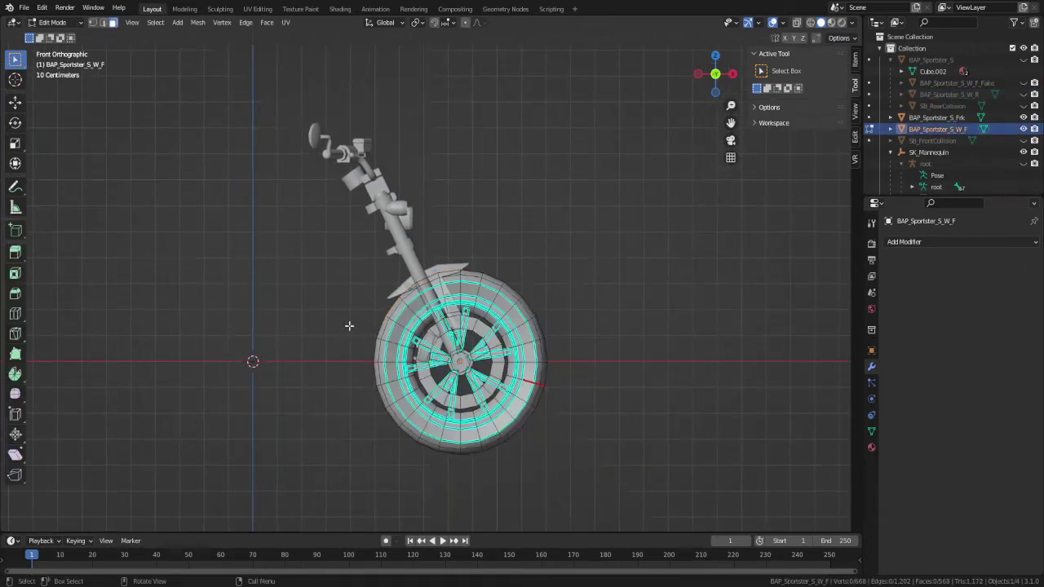
key("a")
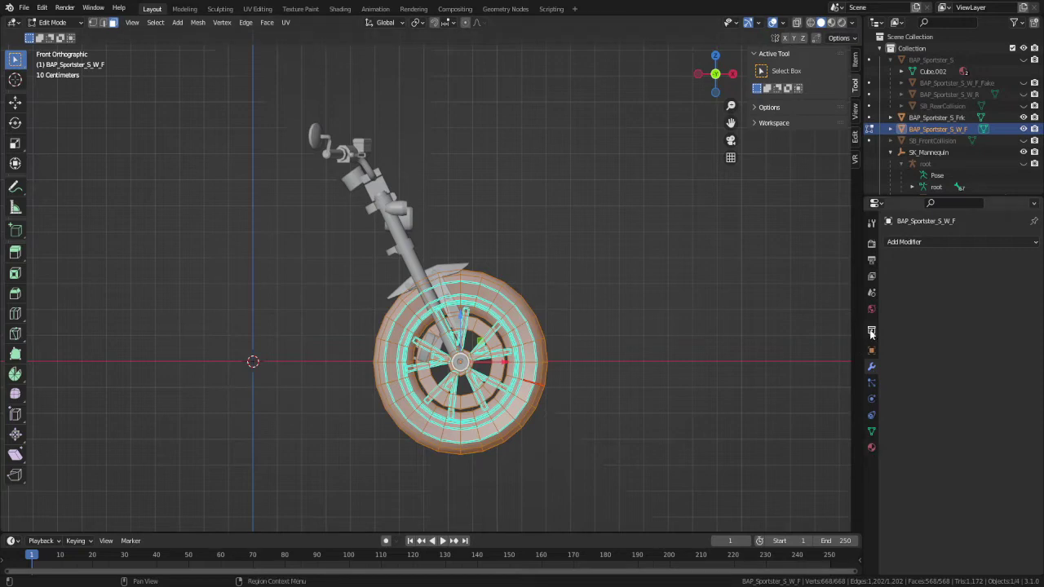
- Create a vertex group named FW and assign the selected wheel vertices to it
left_click(871, 430)
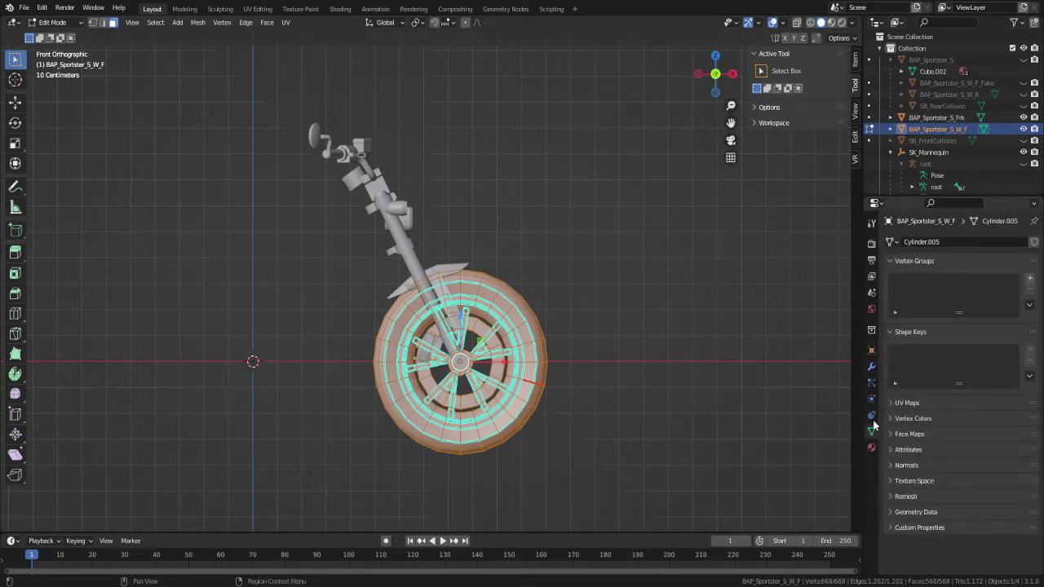
left_click(1029, 278)
double_click(910, 281)
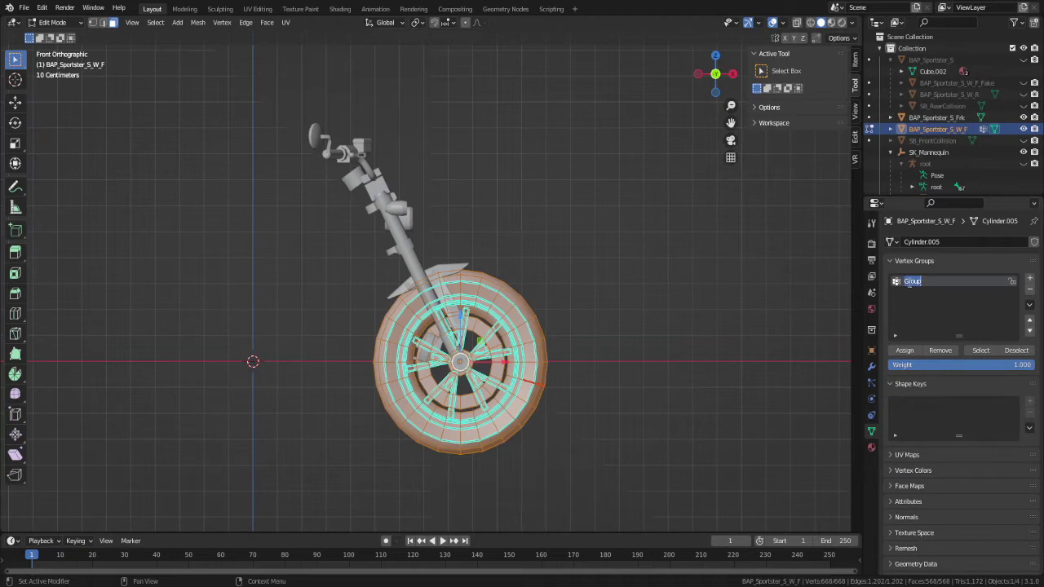
type("S")
key("BackSpace")
type("F")
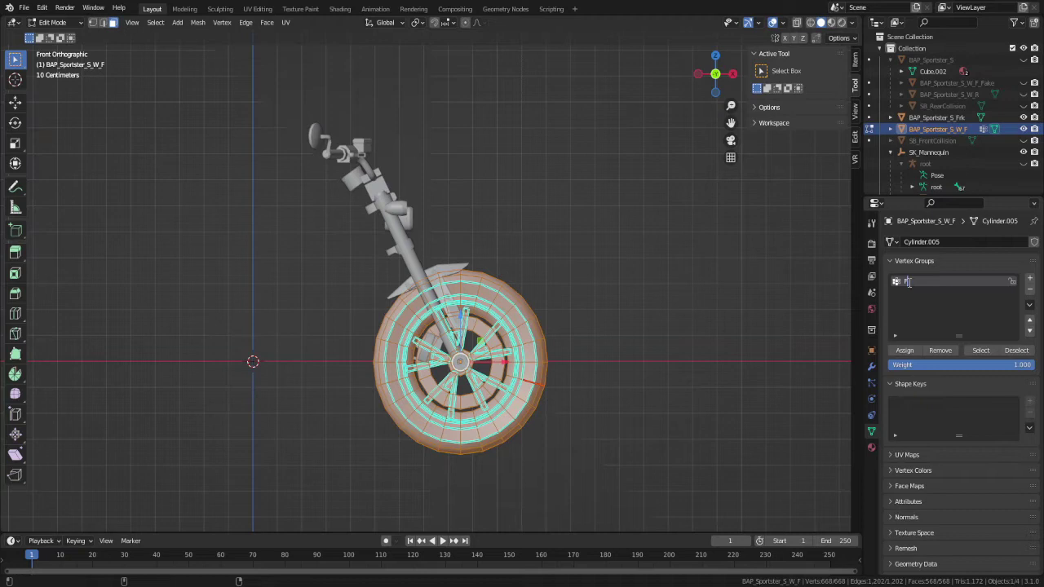
type("W")
left_click(902, 353)
- Give the fork BAP_Sportster_S_Frk a vertex group HB and assign its geometry to it
key("Tab")
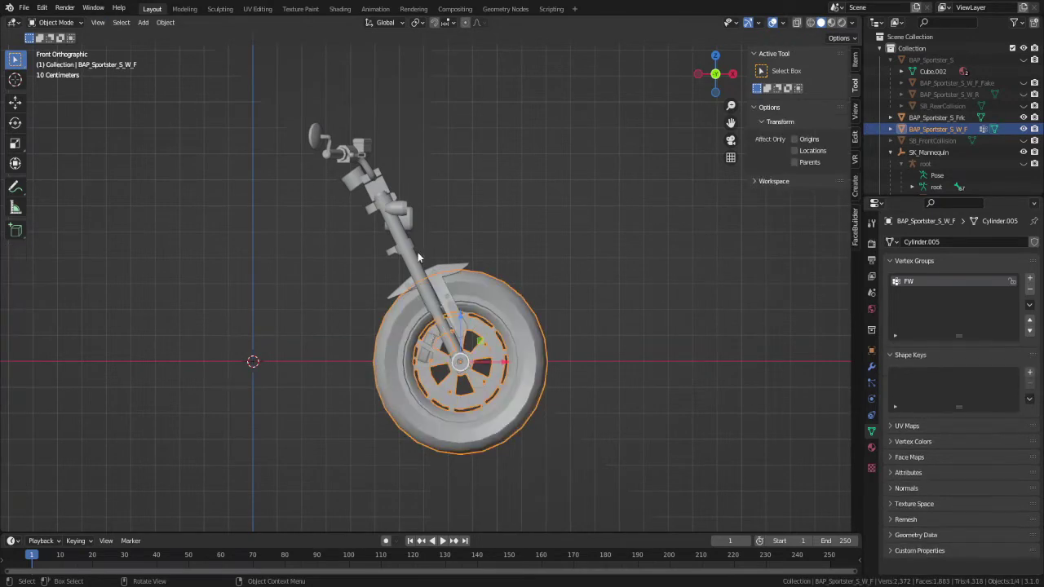
left_click(417, 252)
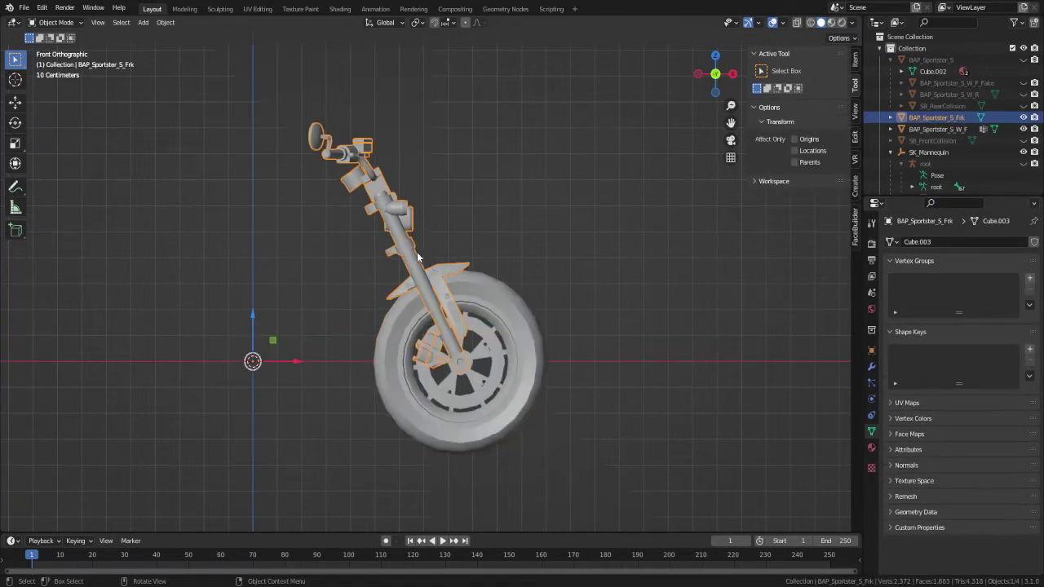
left_click(1029, 278)
double_click(911, 281)
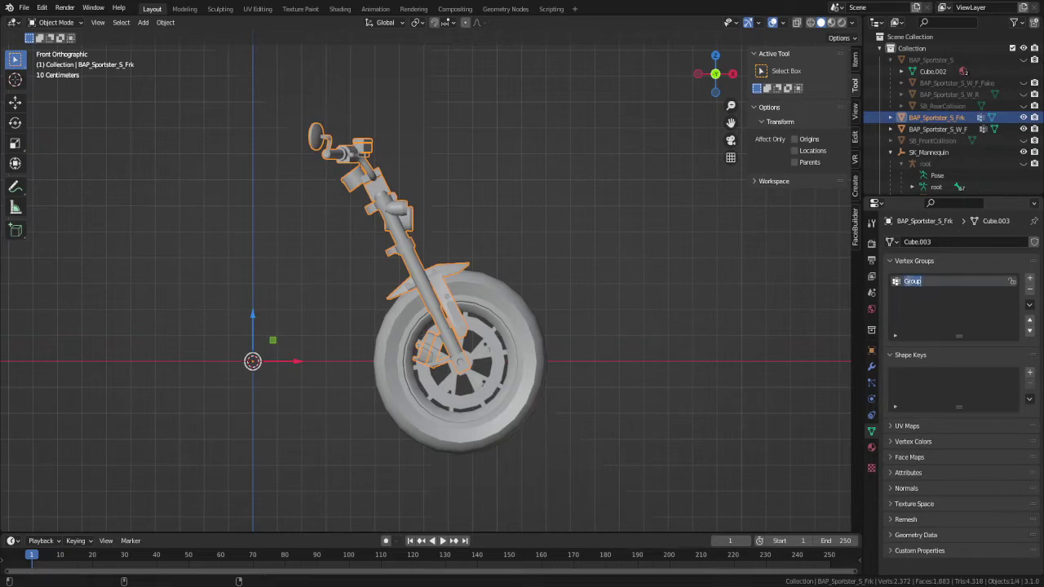
type("Hl")
key("Return")
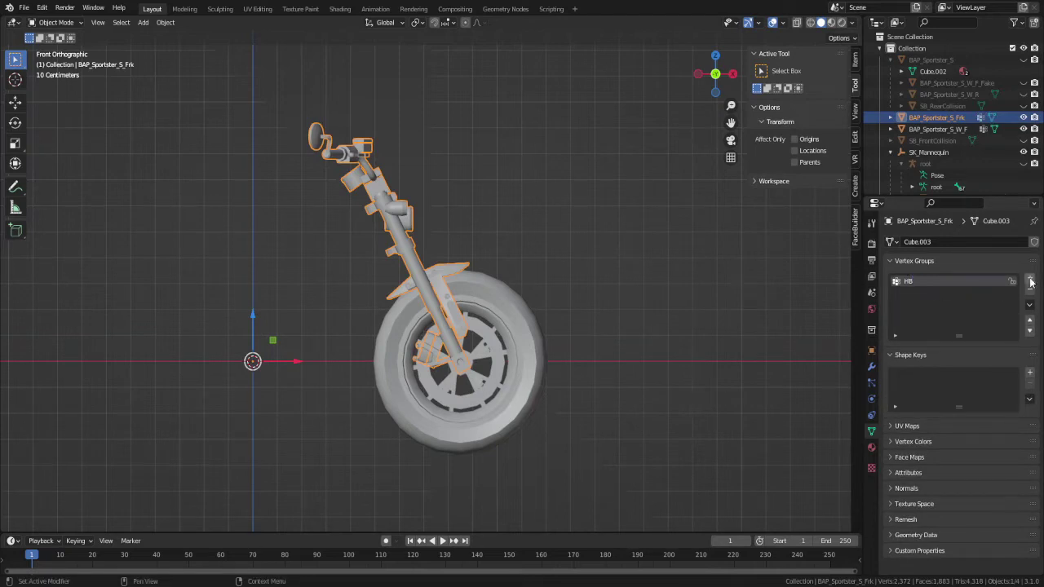
key("Tab")
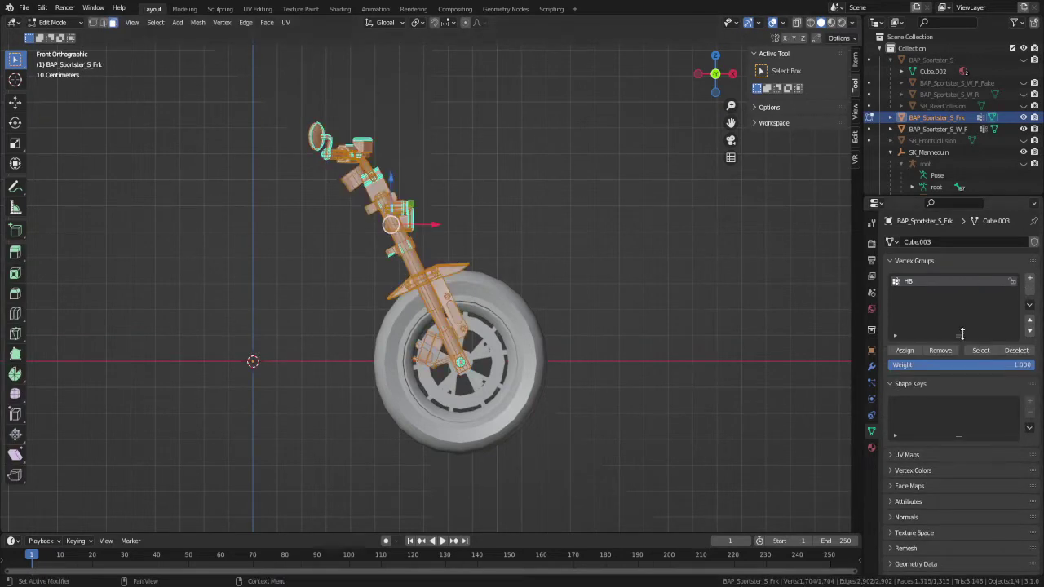
left_click(906, 351)
key("Tab")
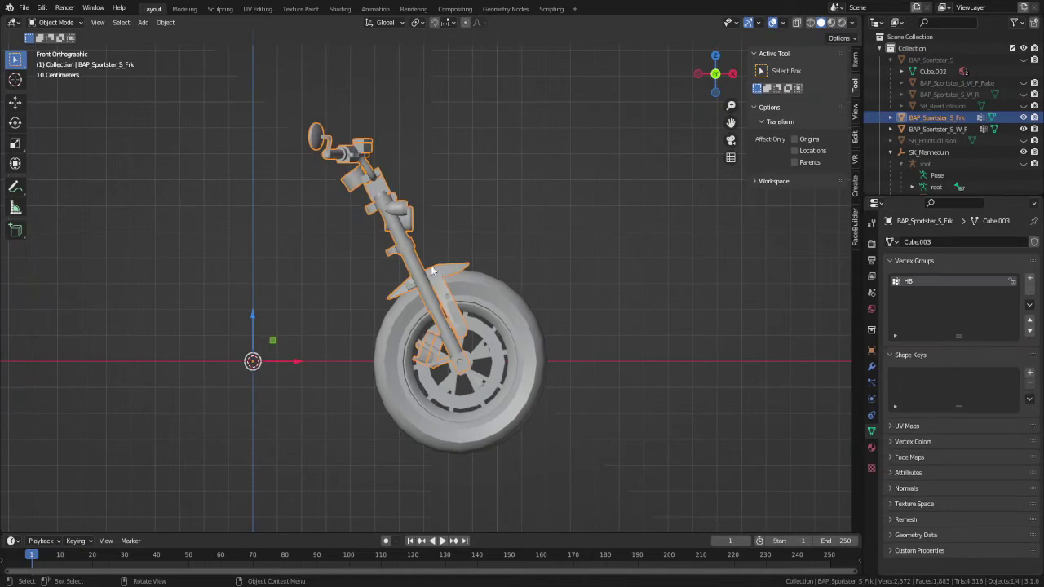
- Back in Object Mode, leave only the front wheel selected
left_click(474, 285)
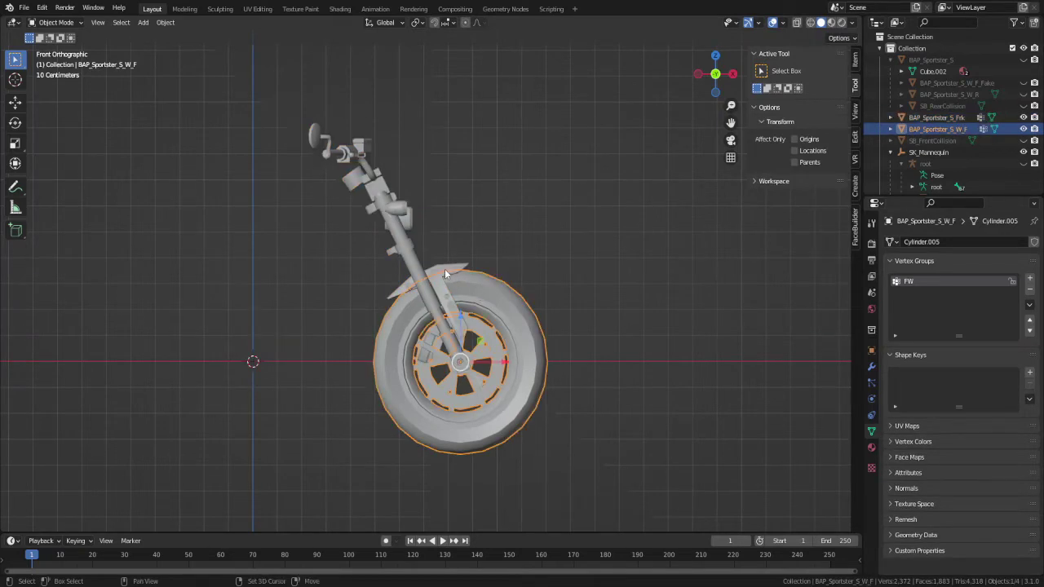
left_click(441, 270, "shift")
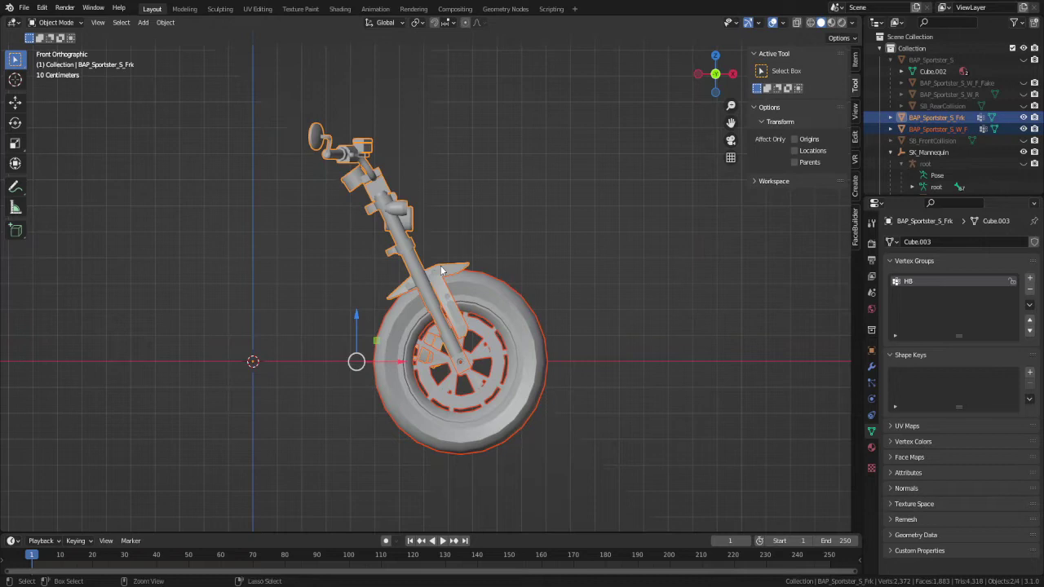
left_click(505, 296)
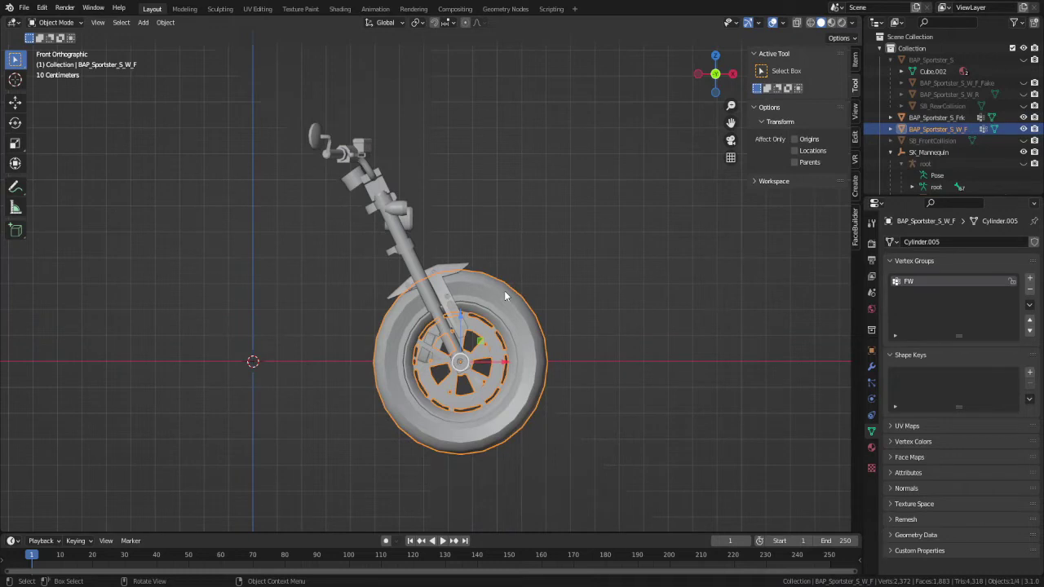
- Add an armature at the world origin and shrink its bone in Edit Mode
key("shift+a")
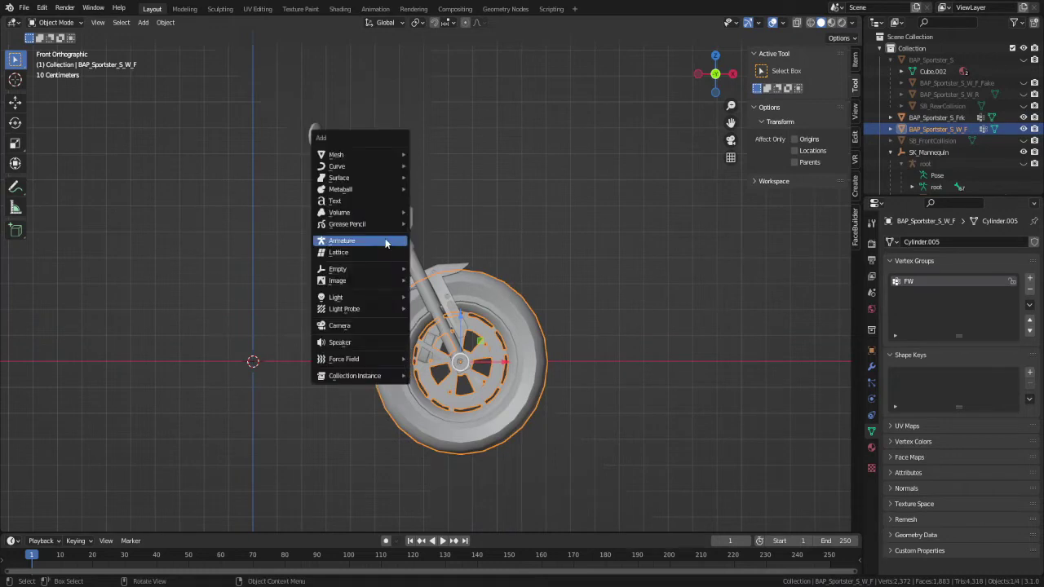
left_click(386, 243)
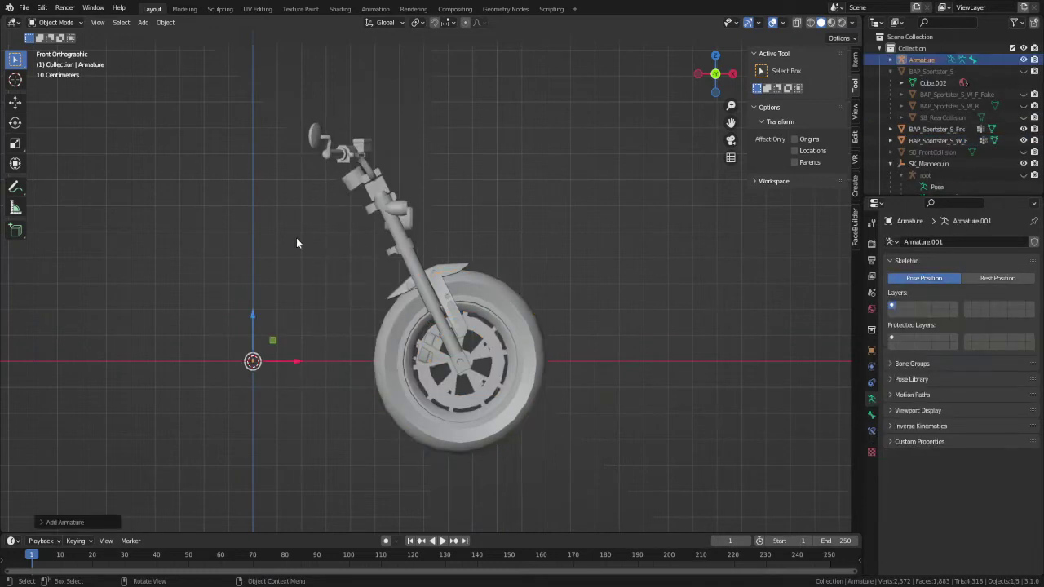
key("Tab")
key("s")
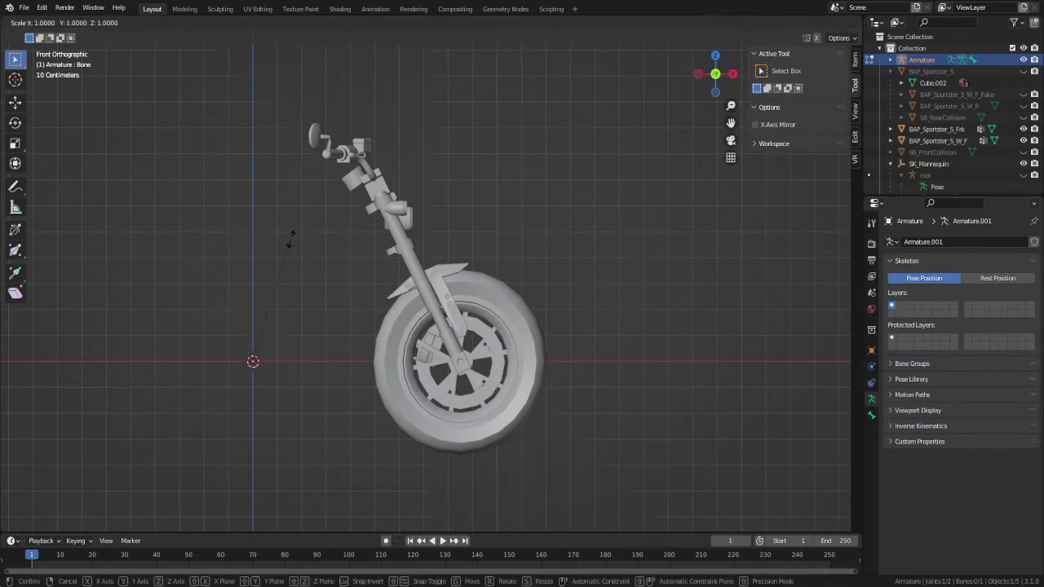
type("0")
key("Return")
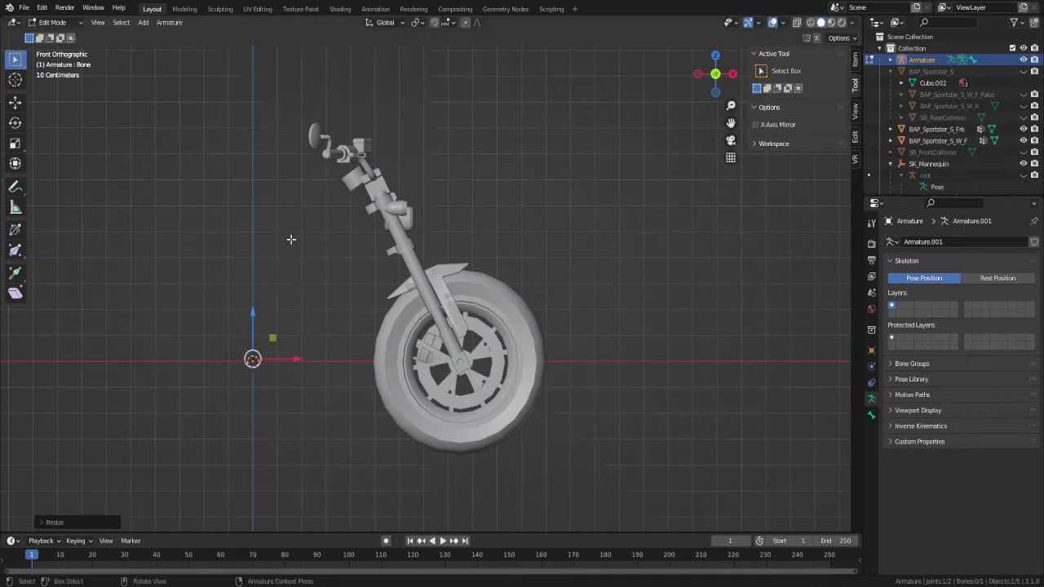
type("s0")
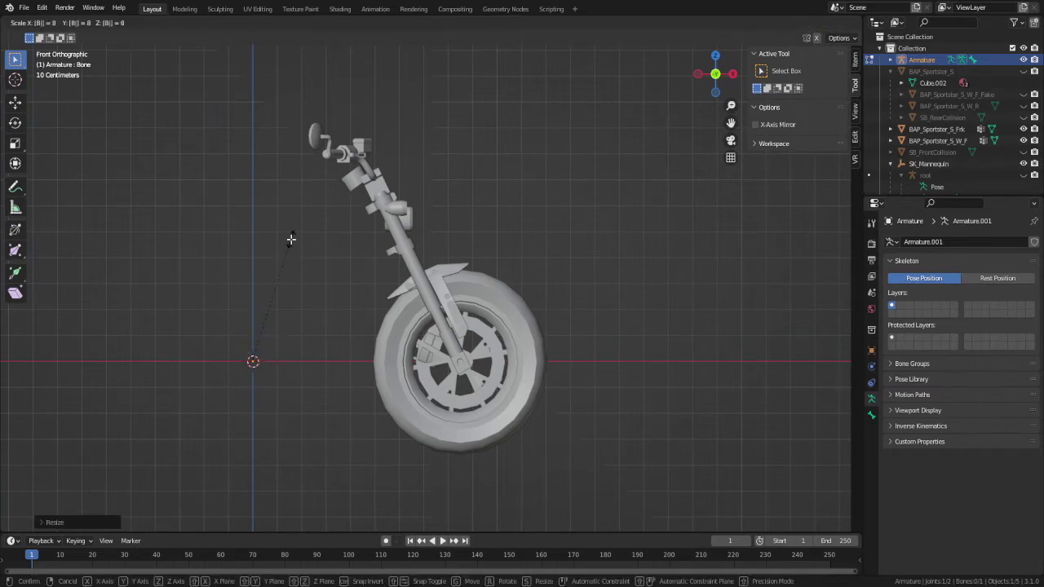
key("Return")
type("s0")
key("Return")
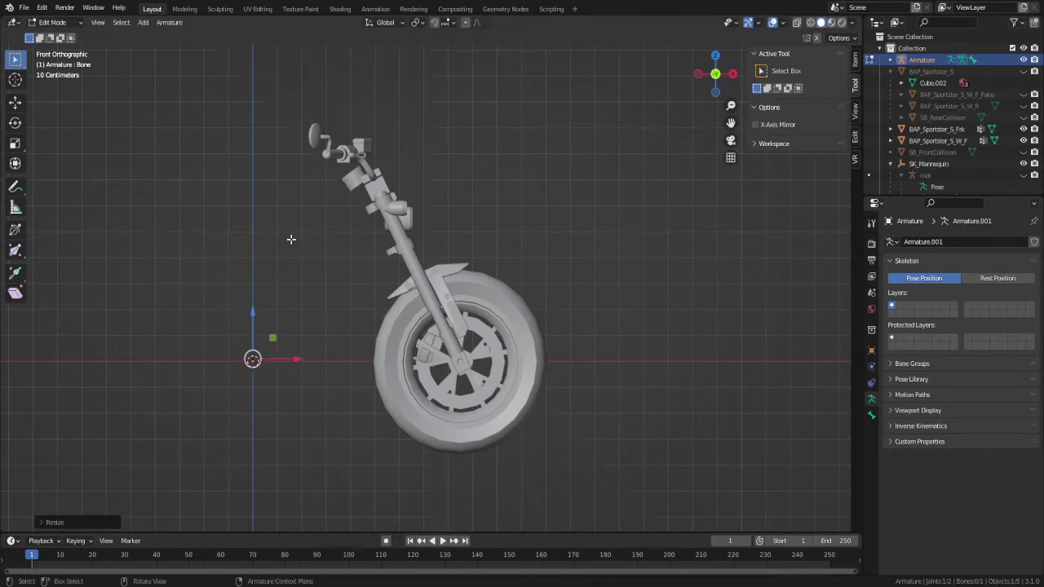
- Frame the view on the tiny bone and resize it again
scroll(196, 294, "up", 5)
scroll(244, 251, "up", 3)
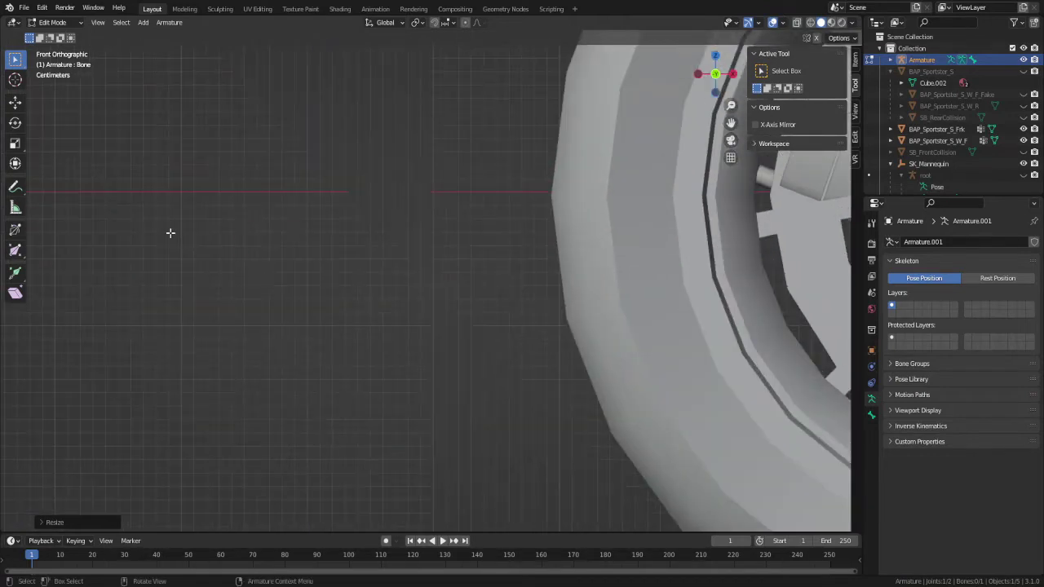
key("KP_Decimal")
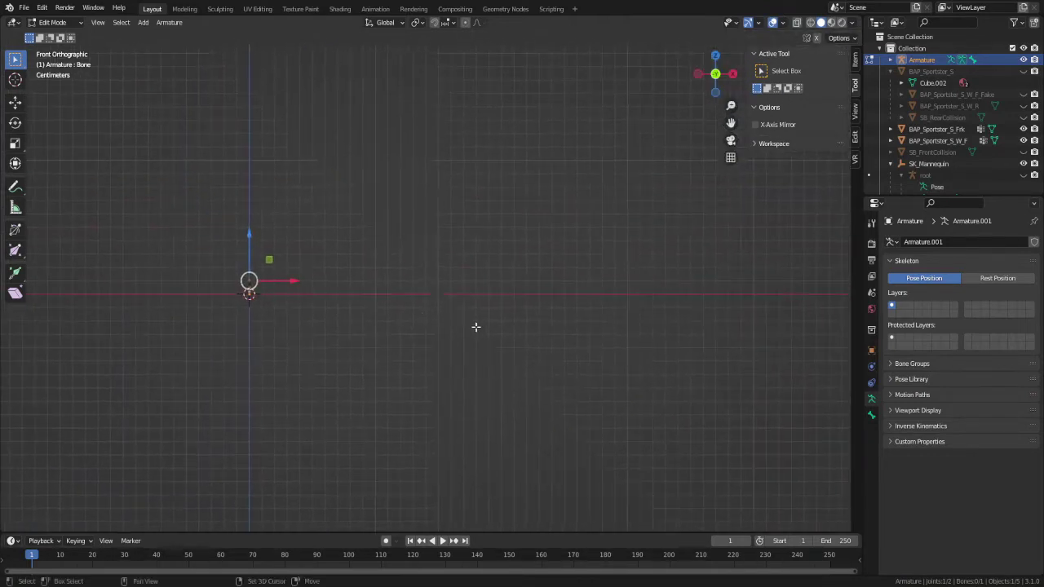
mouse_move(356, 303)
middle_mouse_down("shift")
mouse_move(419, 301)
mouse_move(352, 294)
middle_mouse_up("shift")
key("Tab")
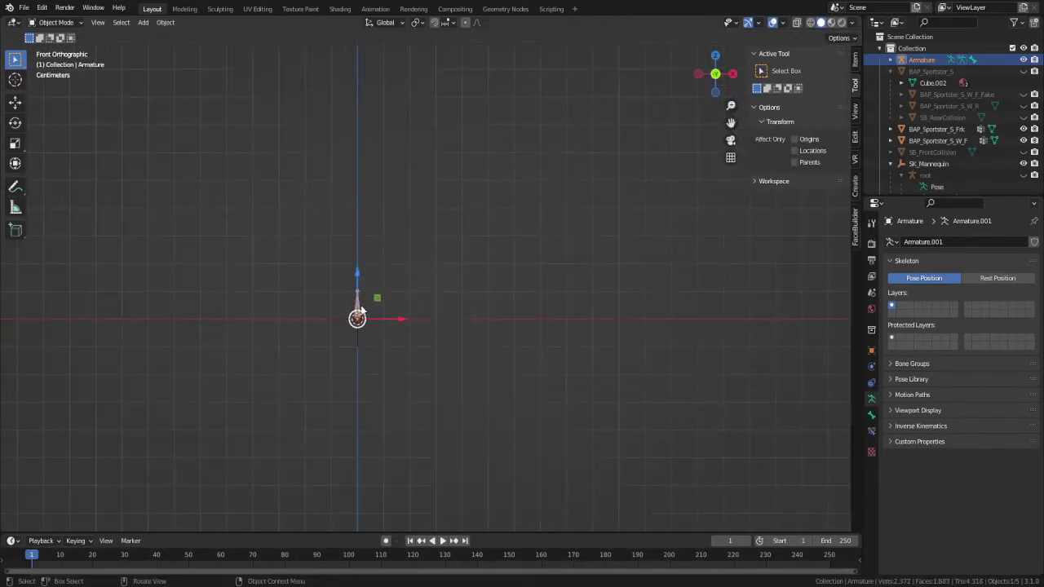
key("Tab")
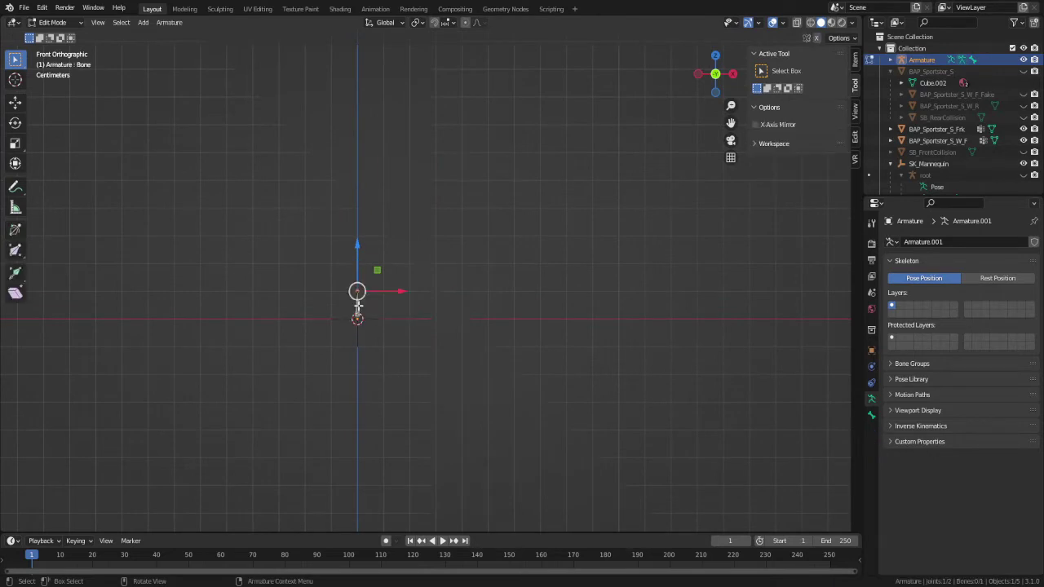
scroll(379, 261, "down", 5)
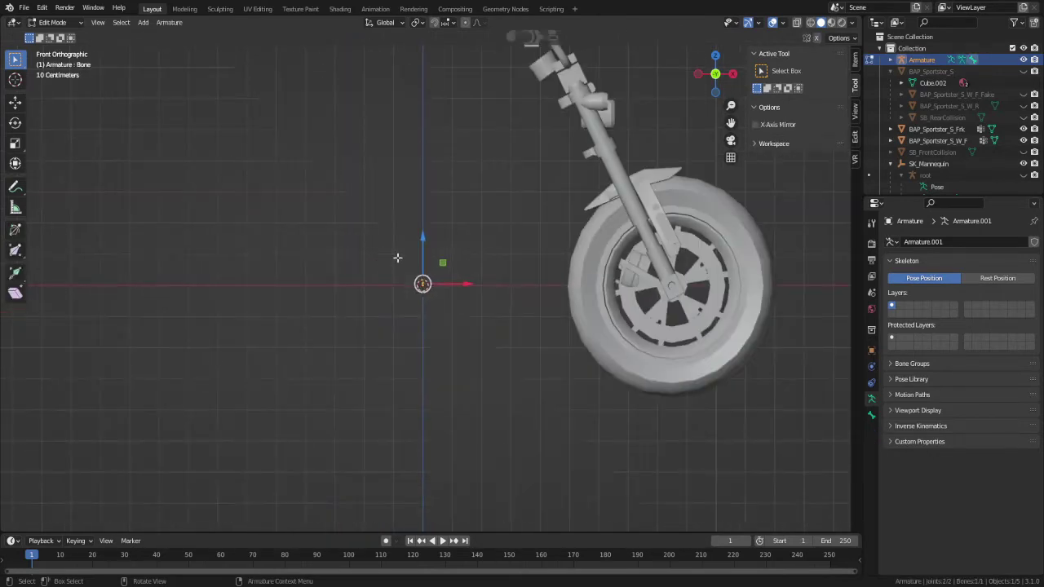
key("s")
left_click(397, 257)
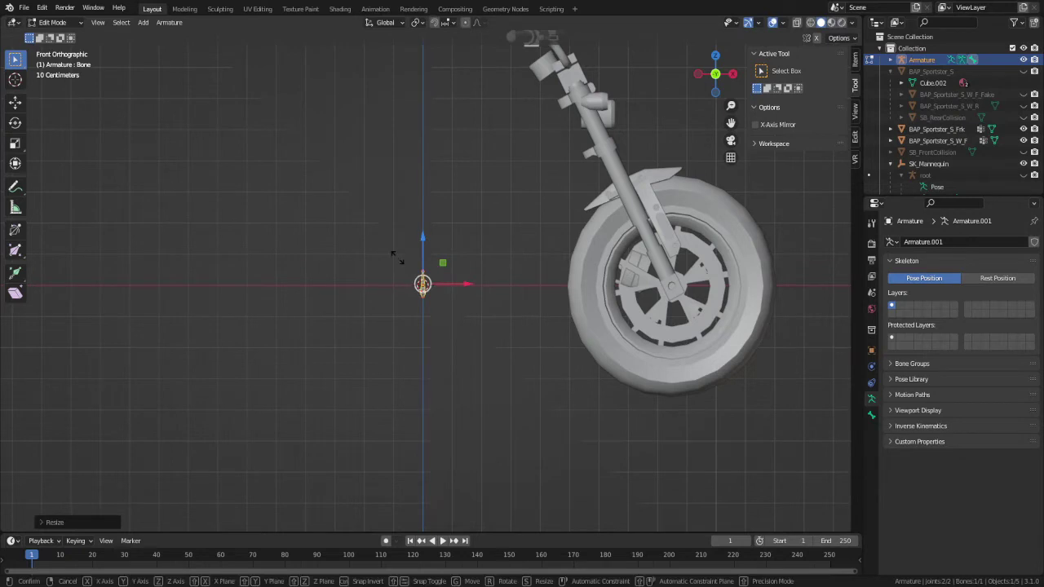
- Scale the bone up 8 times, then undo that oversized scale
key("s")
key("8")
key("Return")
key("ctrl+z")
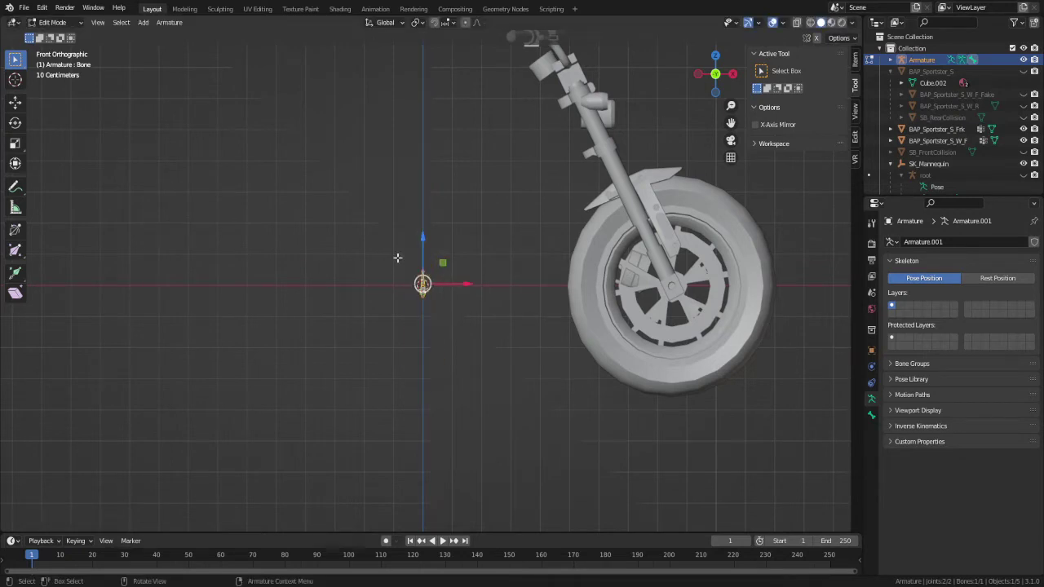
middle_click_drag(497, 298, 440, 345, "shift")
scroll(375, 317, "up", 3)
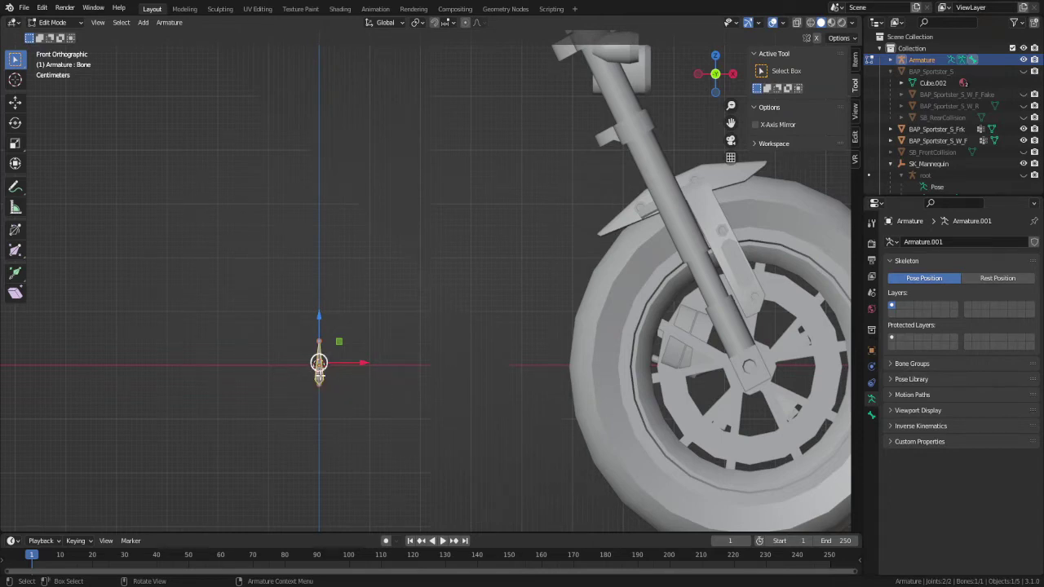
- Snap the bone back onto the 3D cursor at the origin
left_click_drag(319, 374, 322, 337)
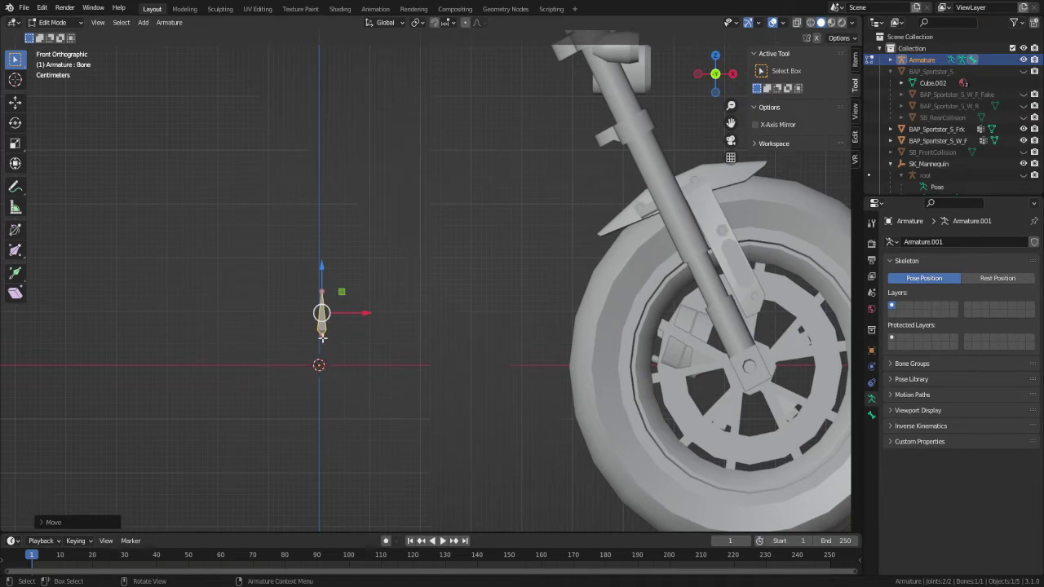
key("shift+s")
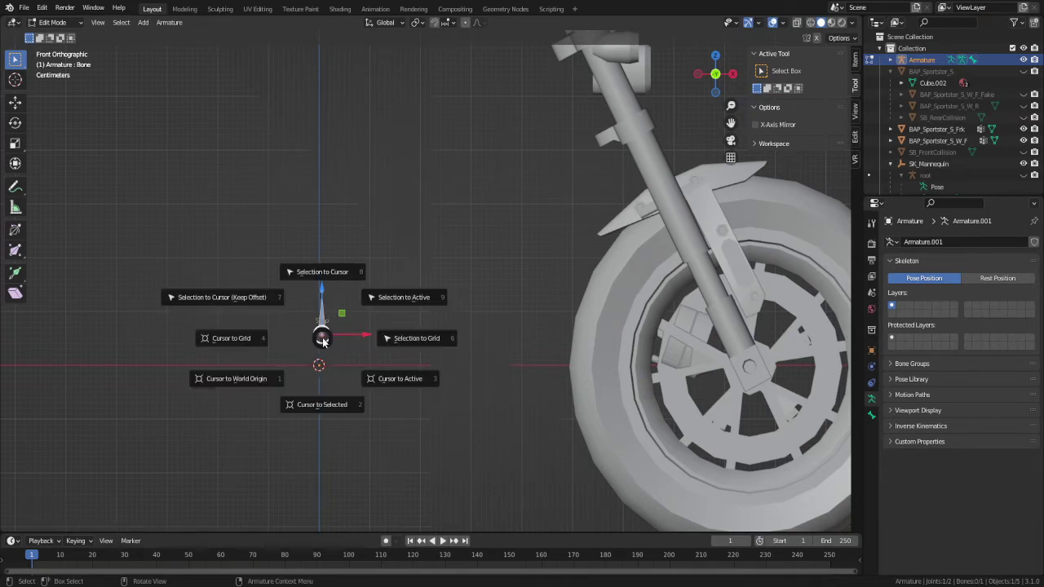
left_click(322, 289)
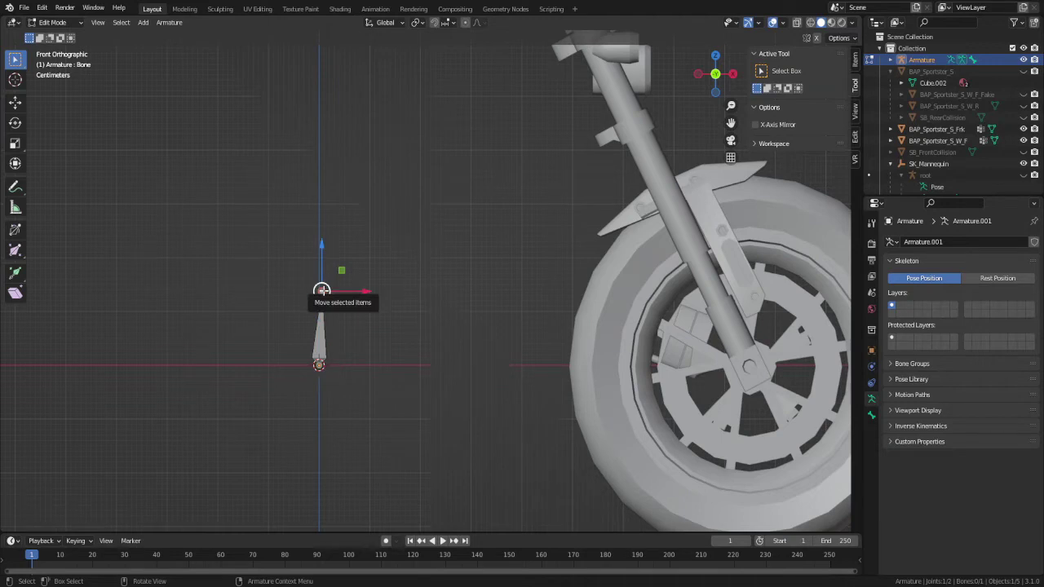
key("shift+s")
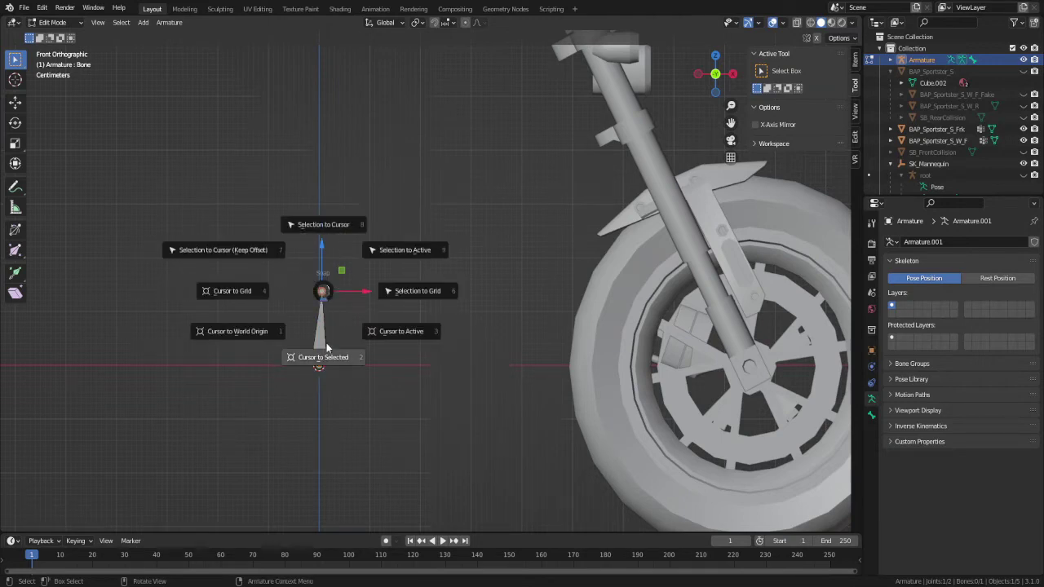
left_click(325, 248)
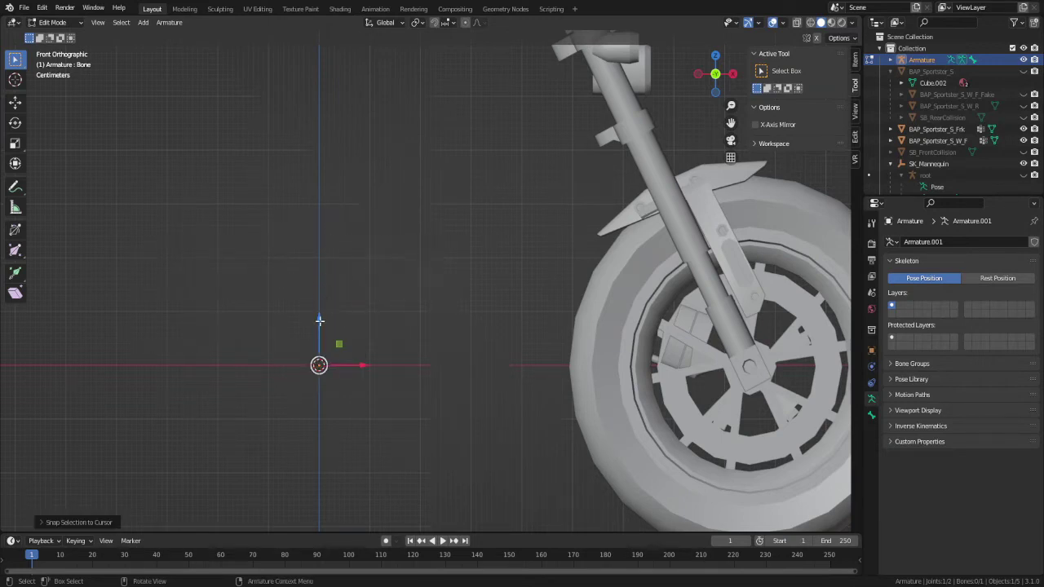
- Lengthen the bone upward from the origin, enable snapping, and return to Object Mode
key("g")
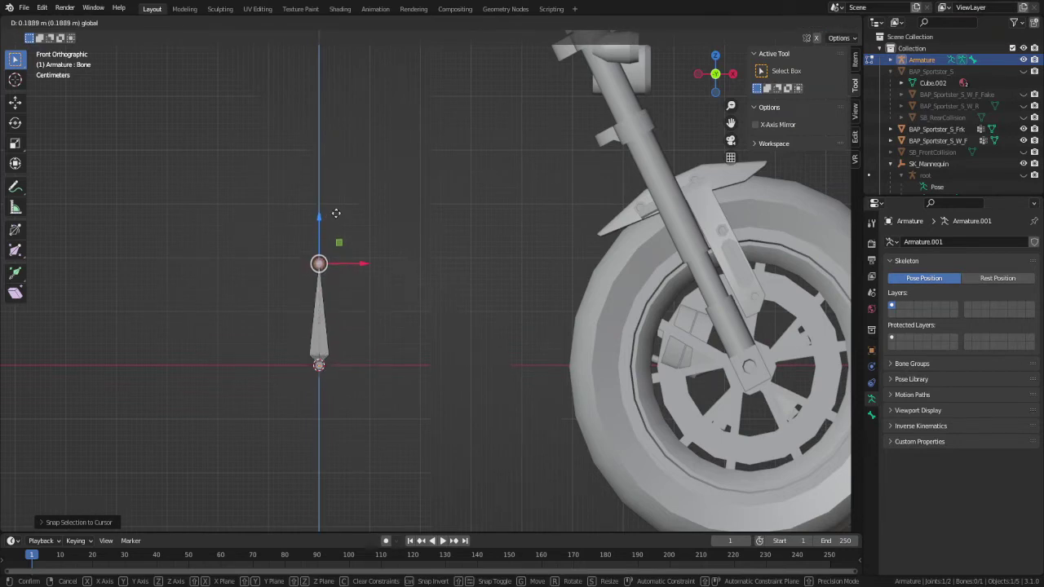
left_click(334, 253)
scroll(358, 336, "down", 3)
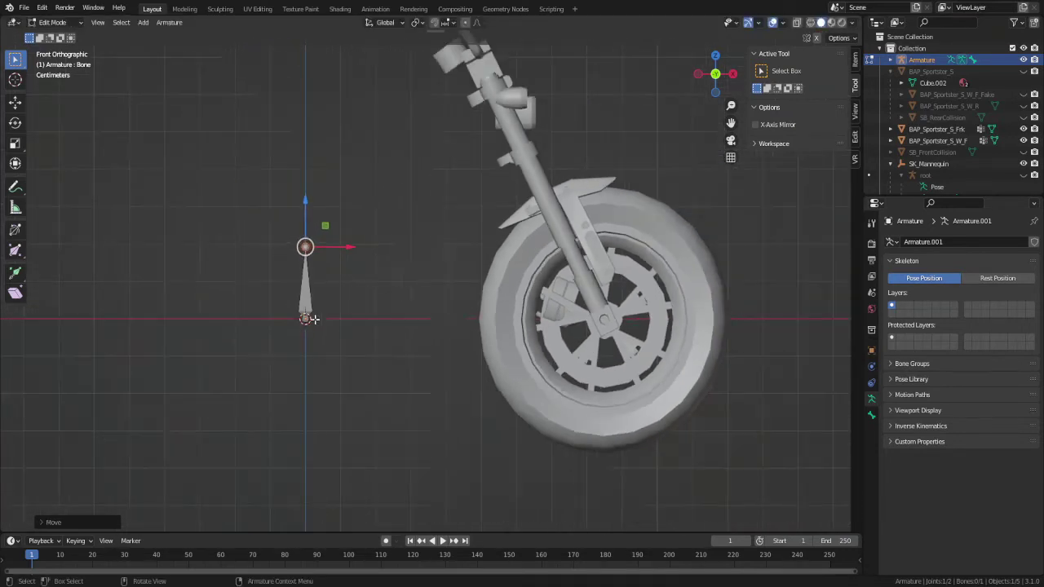
left_click(308, 299)
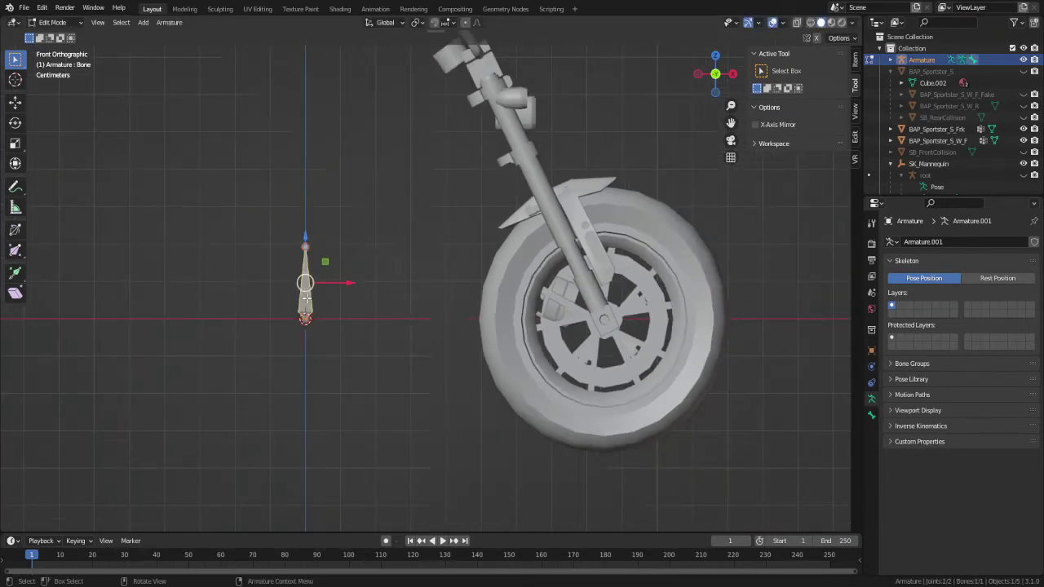
left_click(435, 22)
key("Tab")
- Place the 3D cursor at the front wheel's centre
left_click(516, 366)
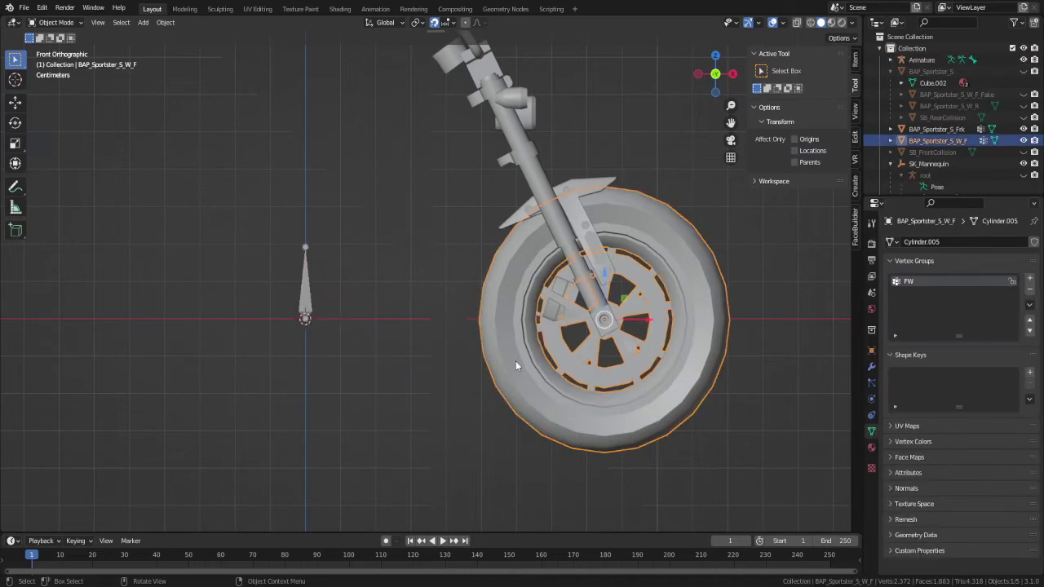
key("shift+s")
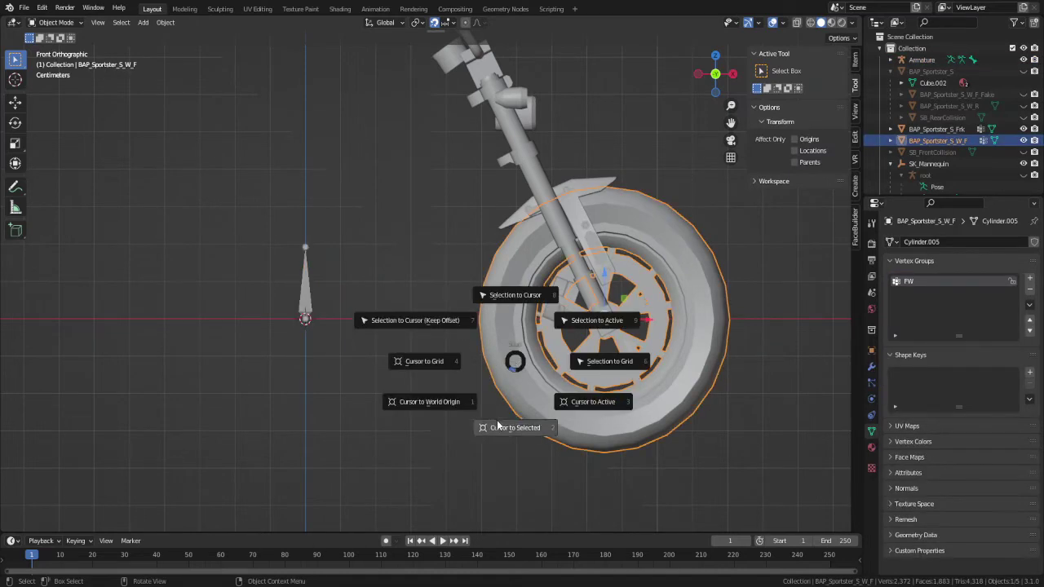
left_click(499, 426)
key("Tab")
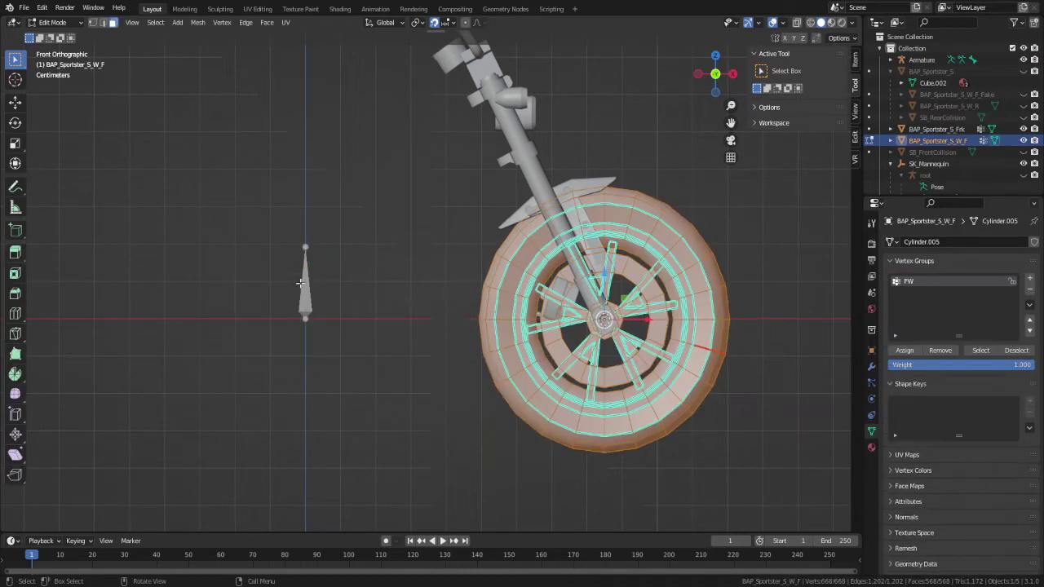
key("Tab")
- Duplicate the armature's bone and snap the copy onto the wheel hub
left_click(305, 287)
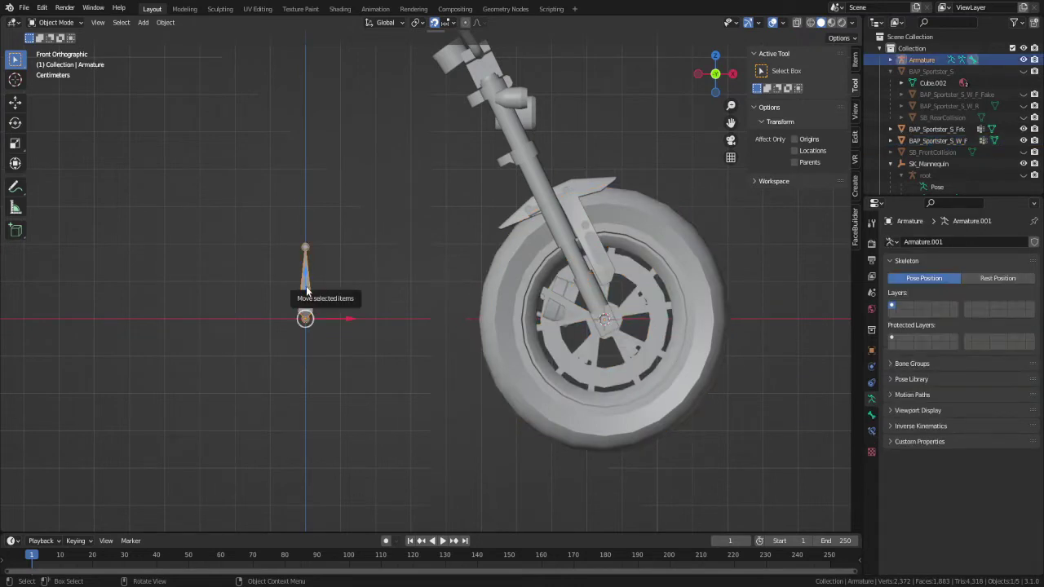
key("Tab")
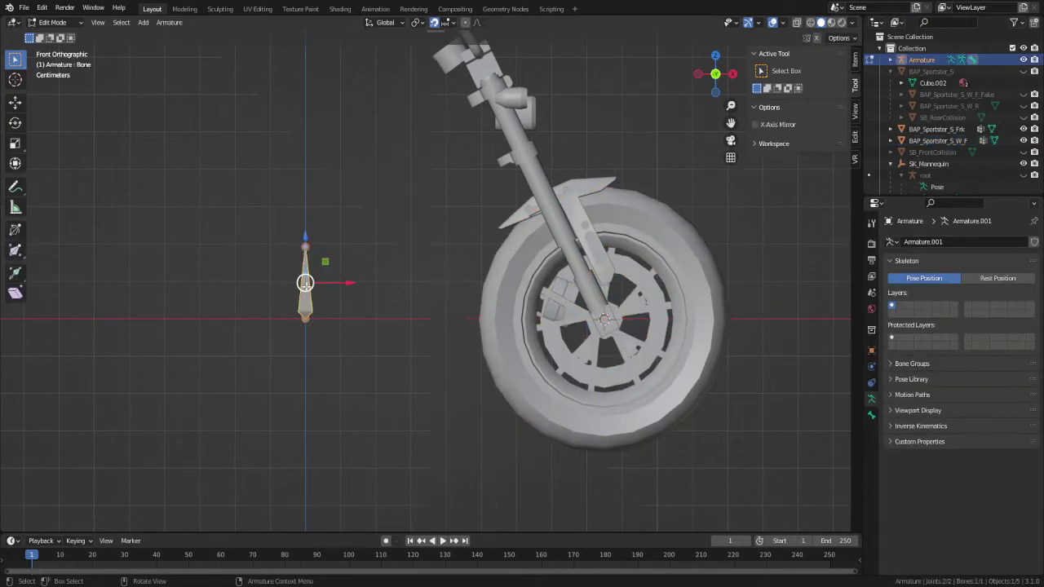
key("shift+d")
right_click(384, 250)
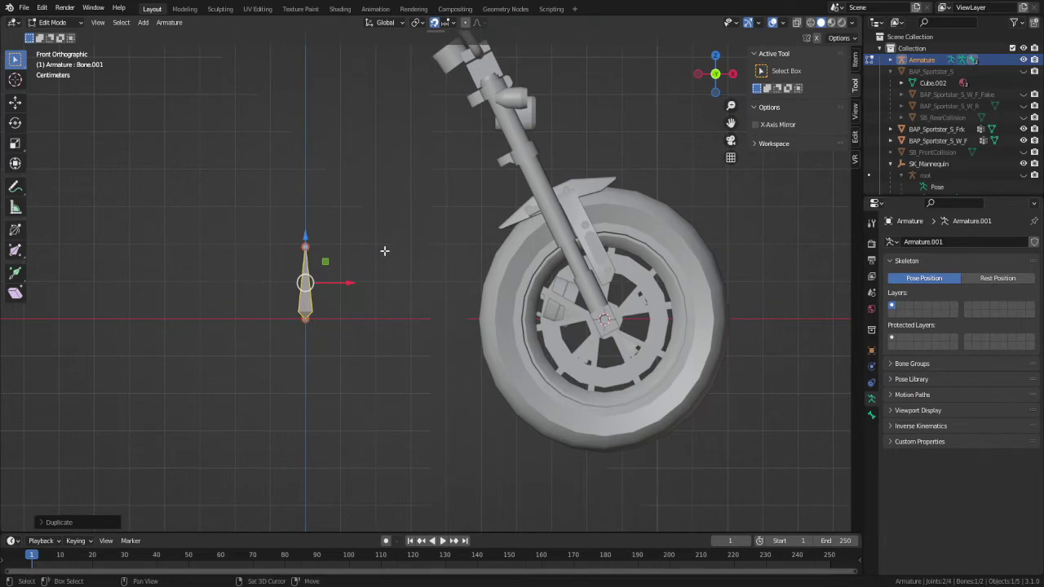
key("shift+s")
left_click(389, 175)
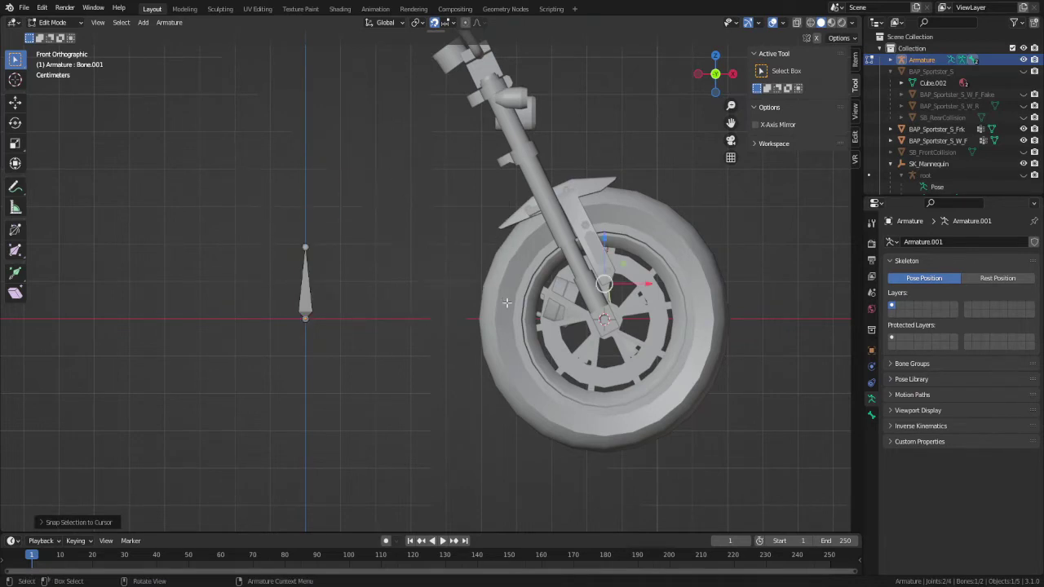
- Switch to wireframe, rotate the copied bone 90° in right view, and re-snap it to the hub
middle_click_drag(506, 303, 401, 306)
key("z")
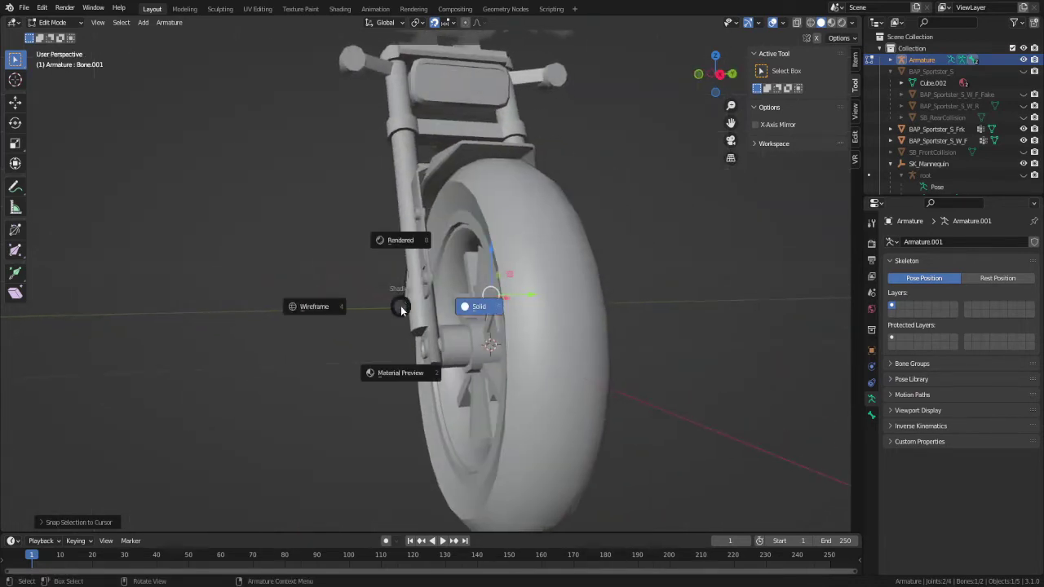
left_click(314, 303)
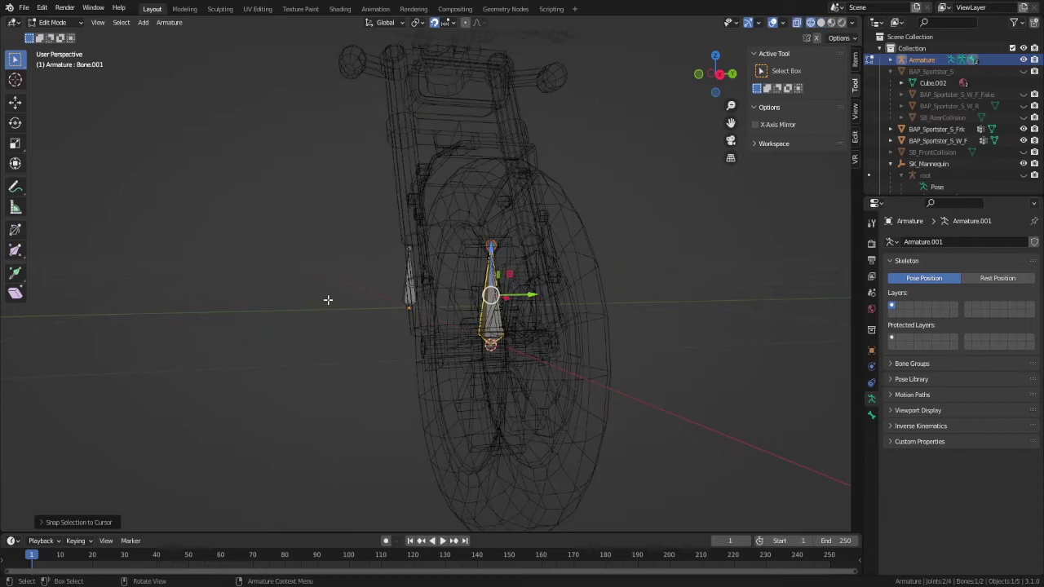
key("KP_3")
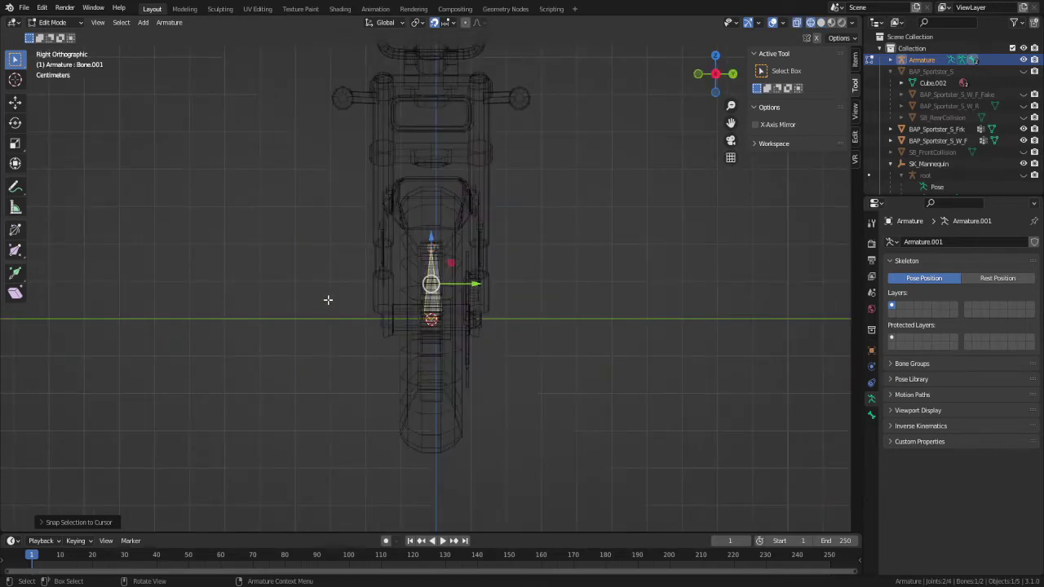
type("r90")
key("Return")
key("shift+s")
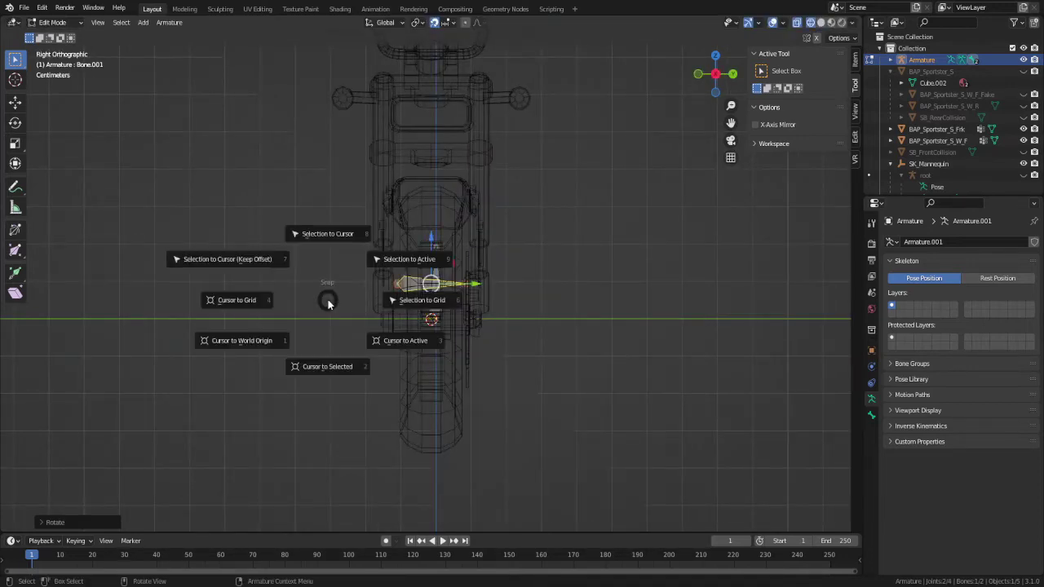
left_click(328, 236)
- Duplicate the original upright bone in front view
middle_click_drag(384, 327, 485, 337)
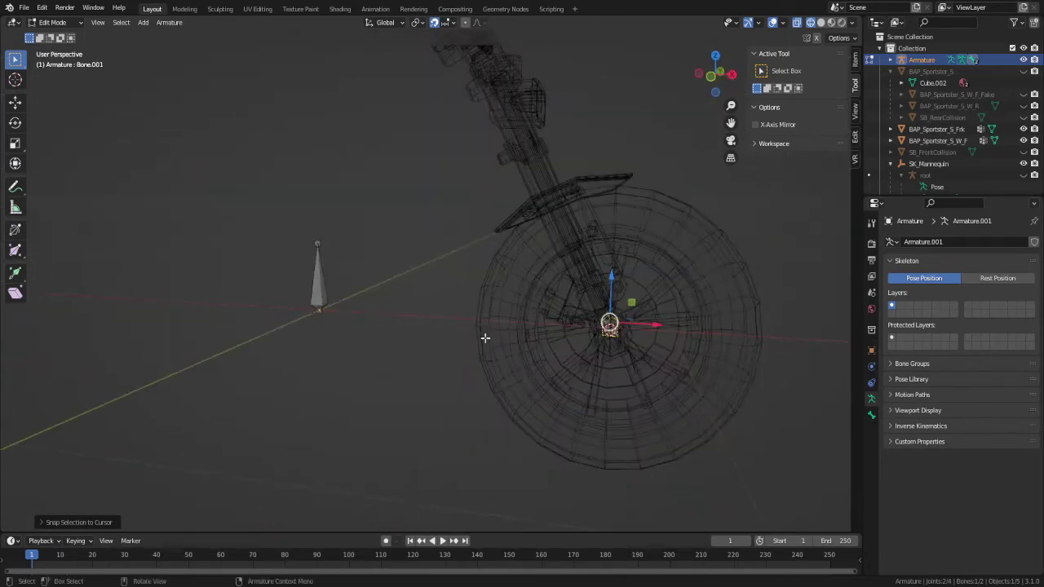
key("KP_1")
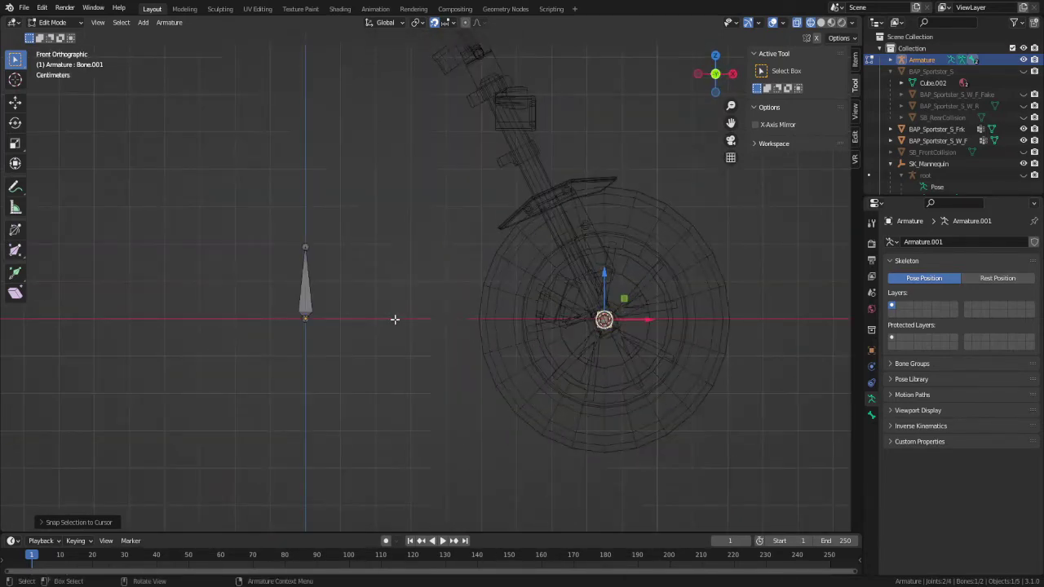
left_click(303, 301)
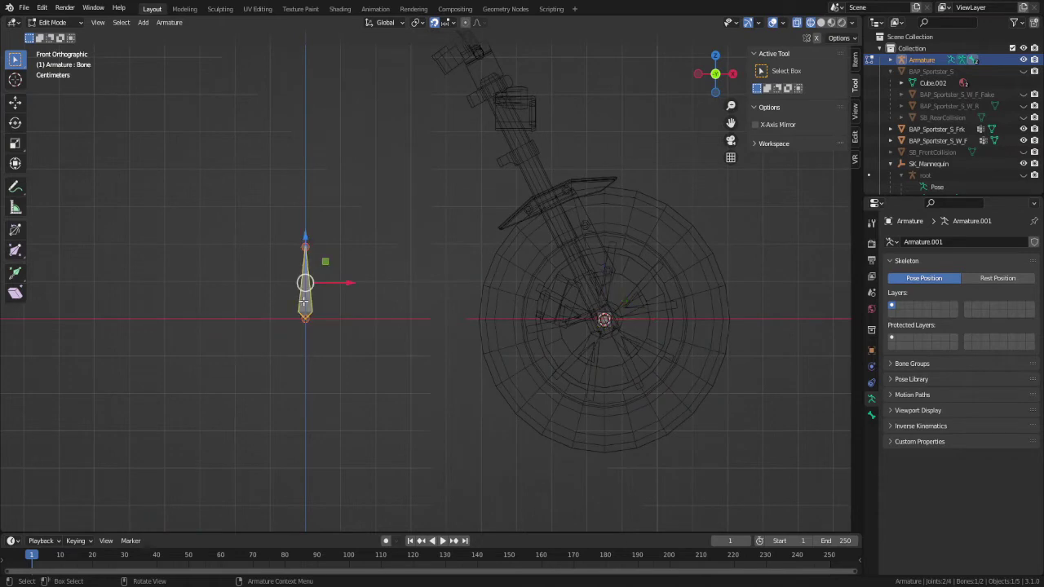
key("shift+d")
- Place Bone.002 beside the first bone, then inspect the fork mesh's top vertices
left_click(407, 284)
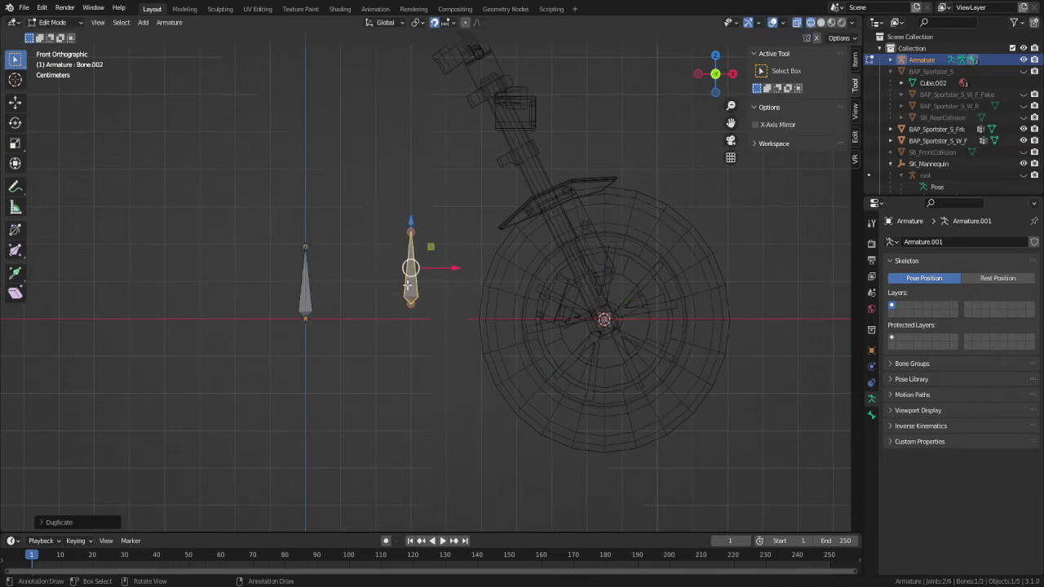
key("Tab")
left_click(487, 102)
key("Tab")
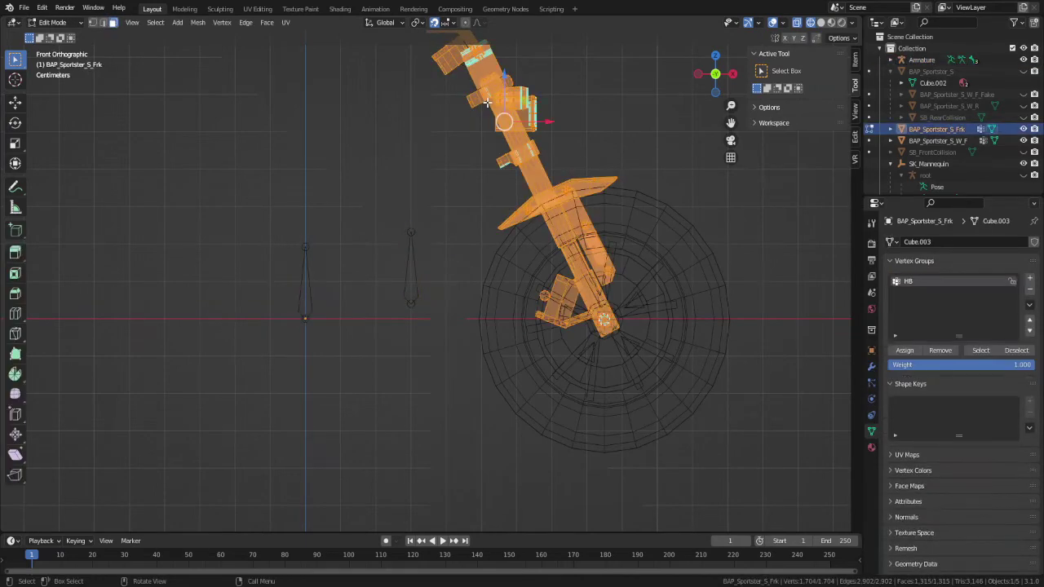
middle_click_drag(482, 134, 518, 205)
left_click(502, 147)
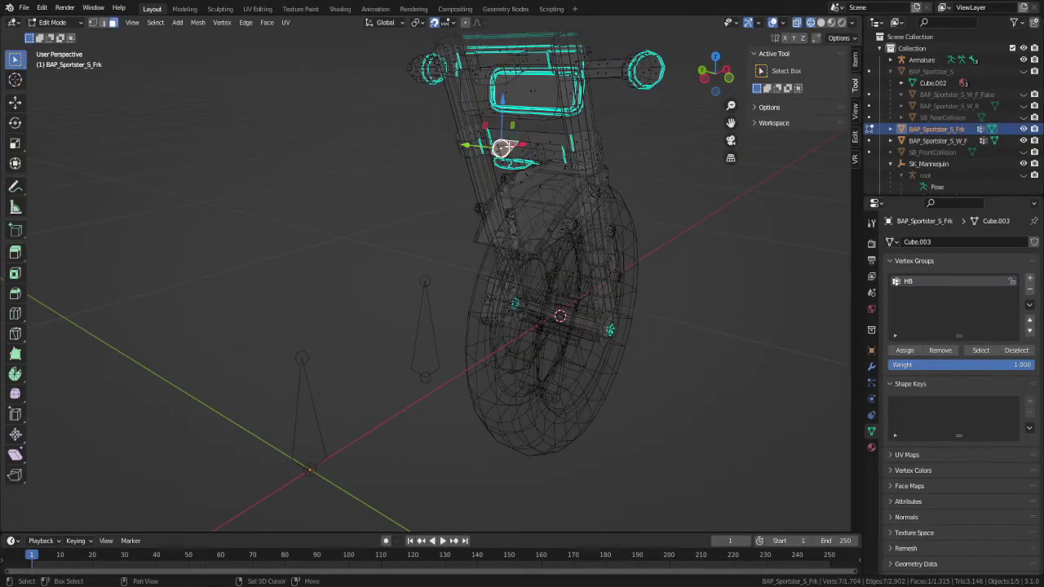
middle_click_drag(502, 147, 466, 115)
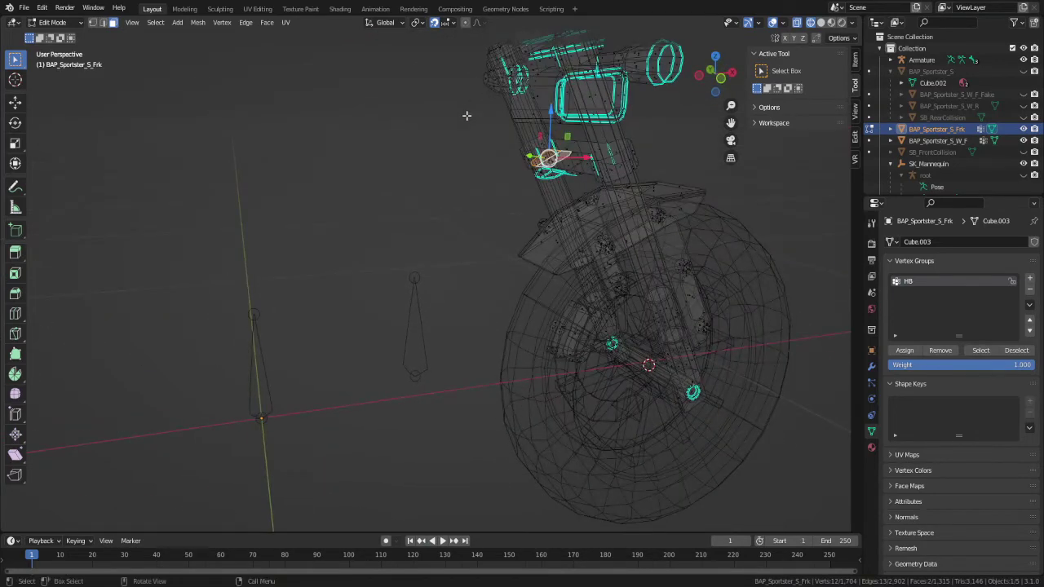
left_click(439, 150)
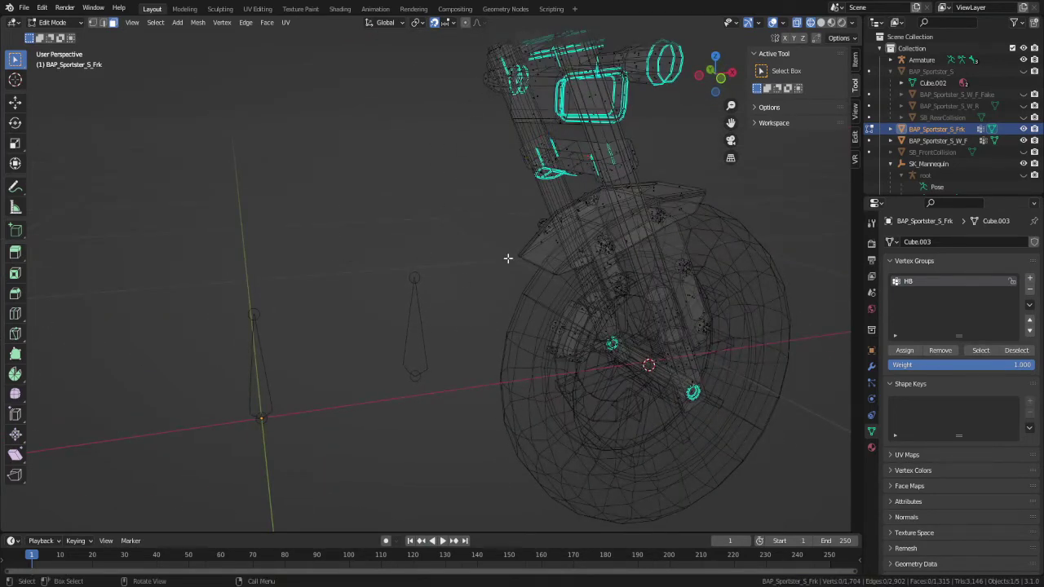
key("Tab")
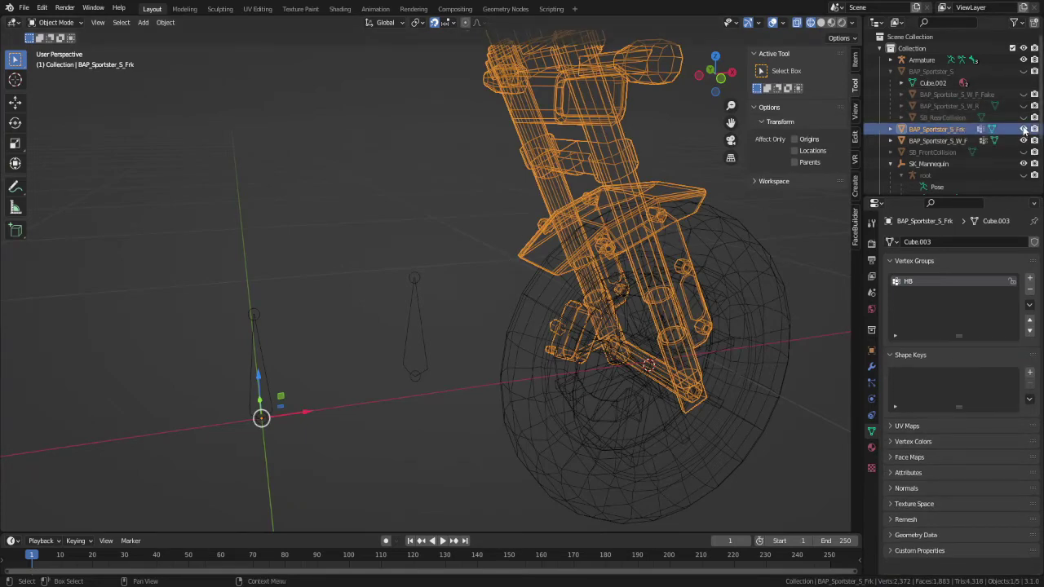
- Unhide BAP_Sportster_S and move the 3D cursor to its steering head
left_click(1023, 71)
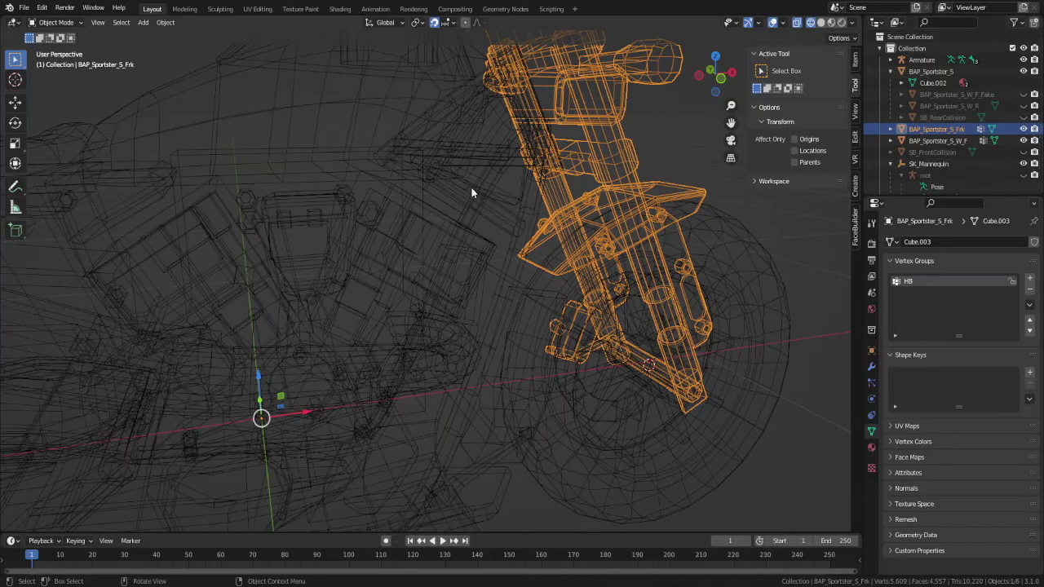
scroll(393, 152, "down", 3)
left_click(393, 152)
scroll(402, 185, "up", 3)
mouse_move(402, 185)
middle_mouse_down()
mouse_move(370, 177)
mouse_move(402, 199)
middle_mouse_up()
key("Tab")
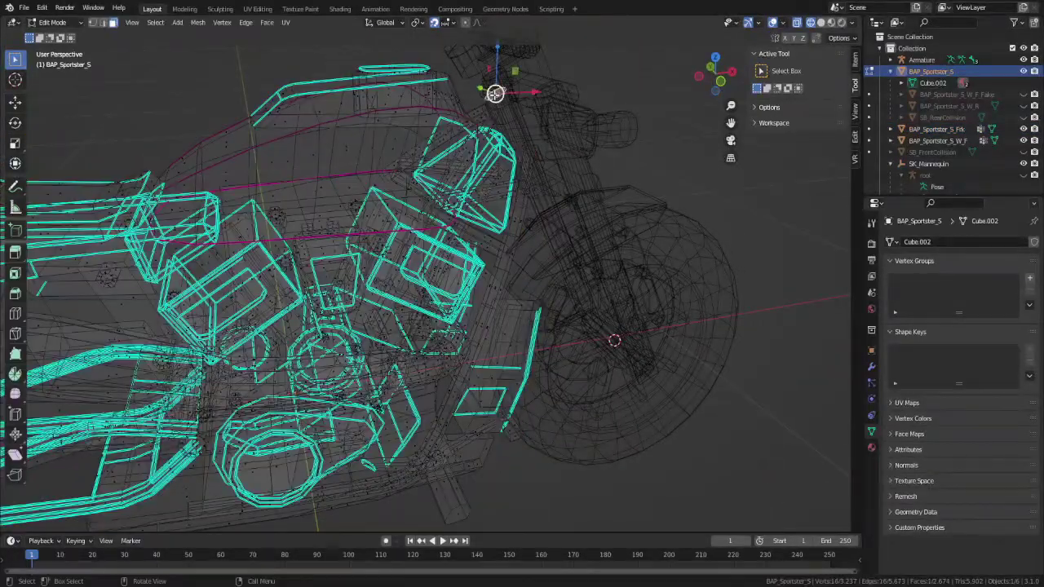
key("shift+s")
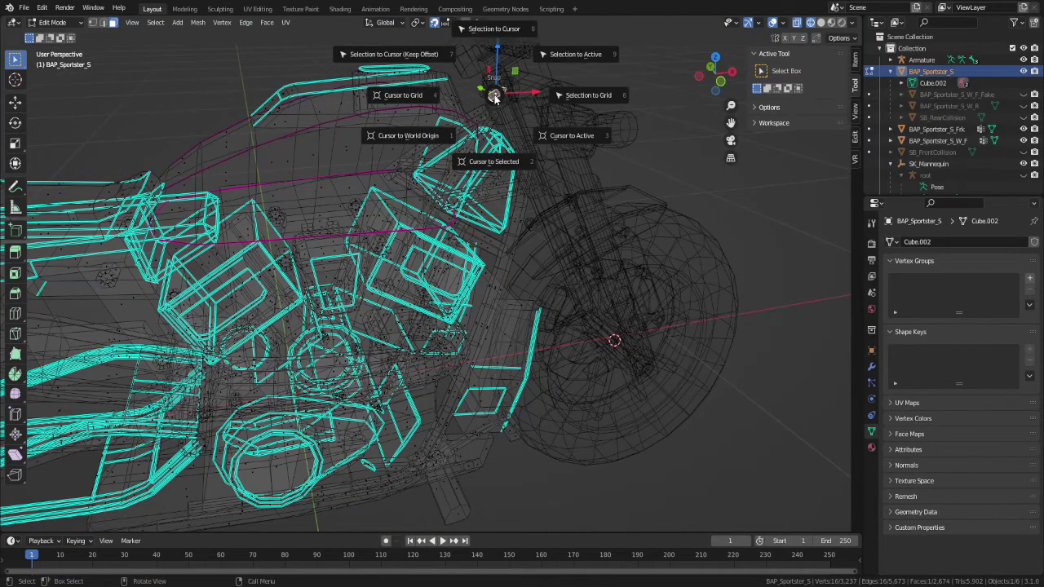
left_click(493, 160)
key("Tab")
middle_click_drag(495, 163, 426, 179)
- Move Bone.002 up to the fork top and snap its head onto the 3D cursor
left_click(282, 332)
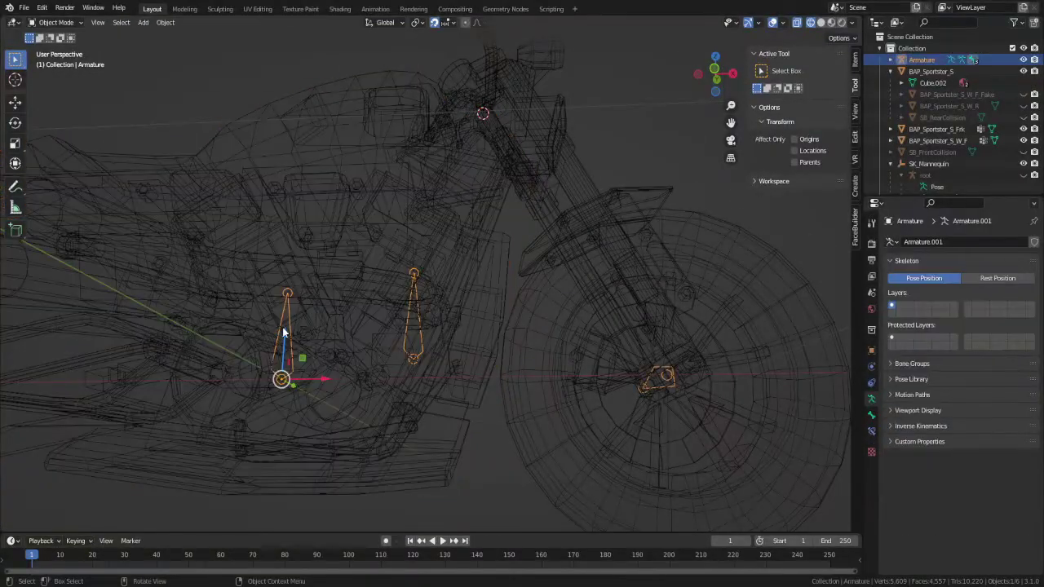
left_click(414, 307)
left_click(414, 307)
key("Tab")
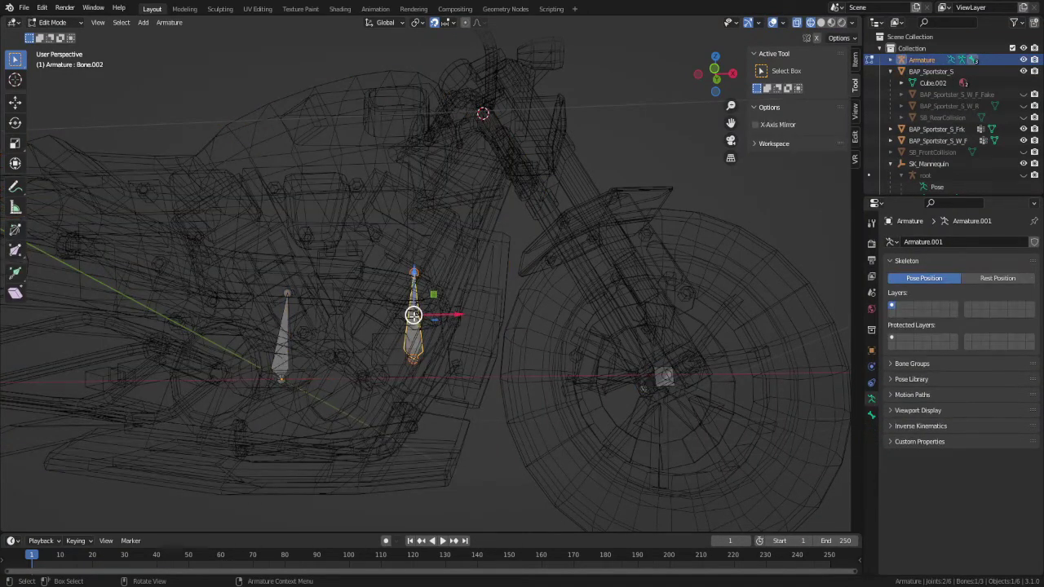
key("KP_1")
left_click_drag(414, 318, 489, 152)
left_click(487, 101)
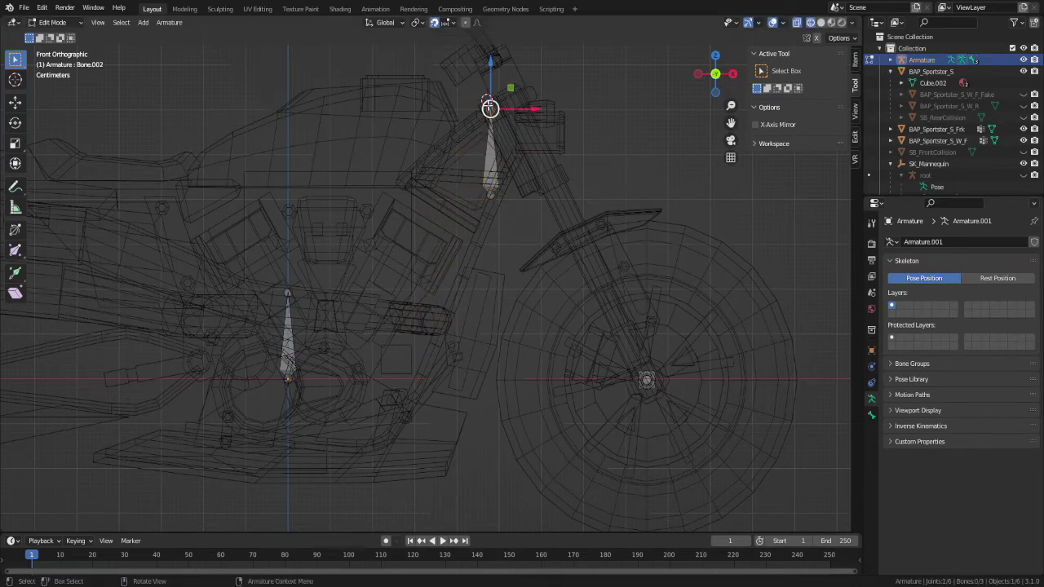
key("shift+s")
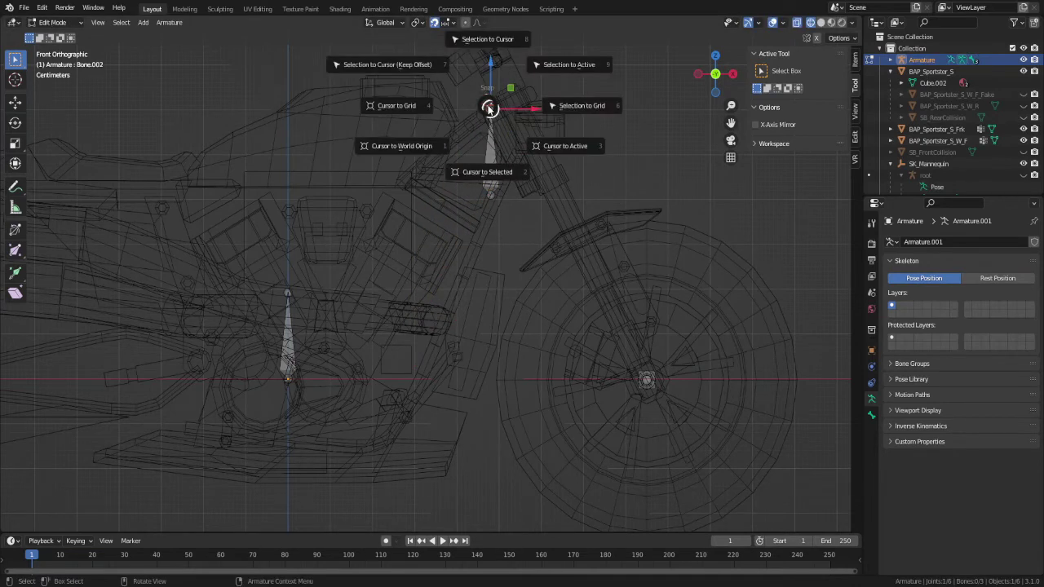
left_click(488, 39)
- Put the 3D cursor on a frame vertex near the fork top
scroll(490, 167, "up", 2)
key("a")
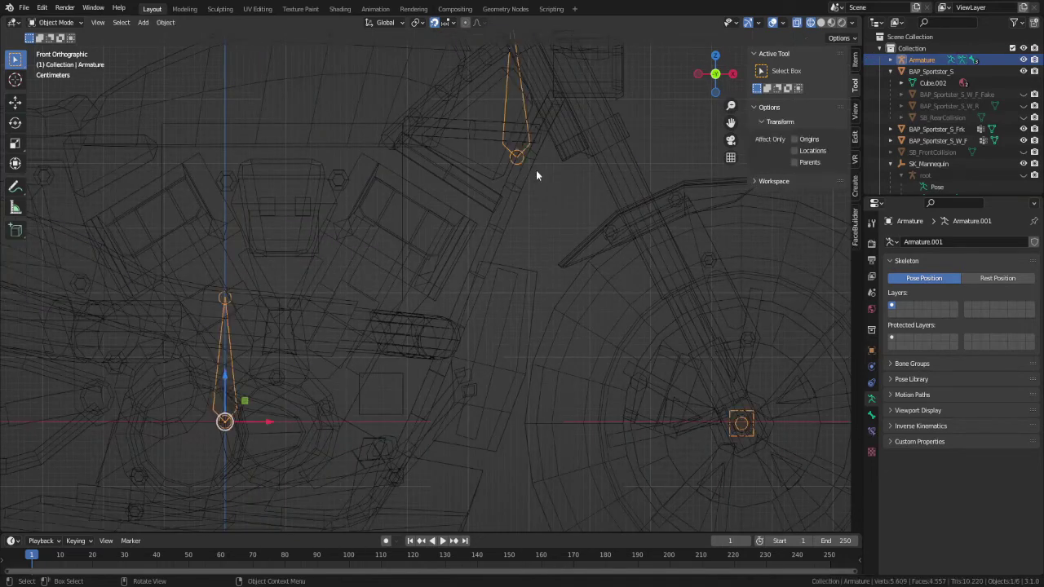
key("alt+q")
left_click(566, 162)
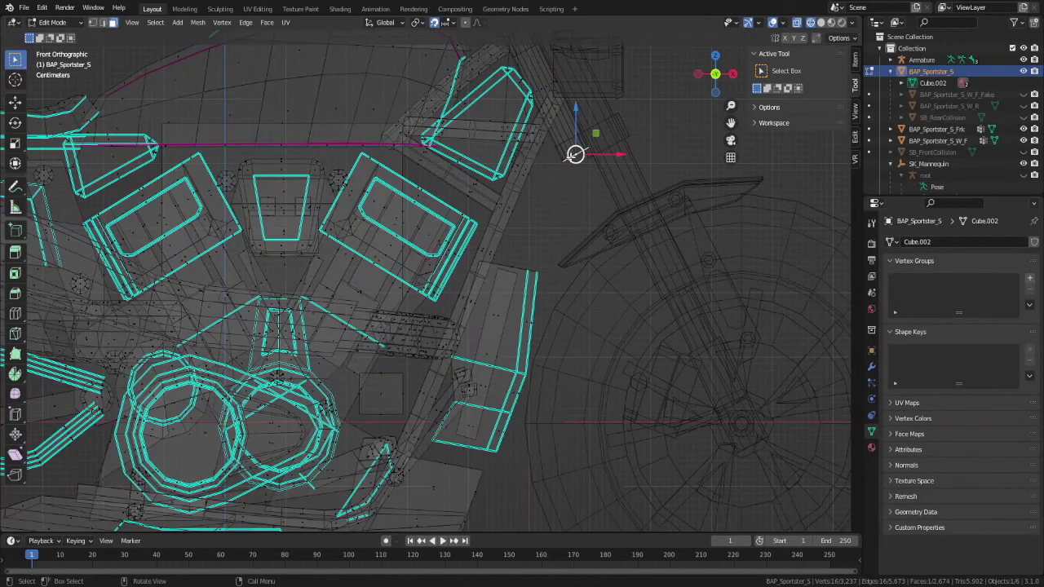
key("shift+s")
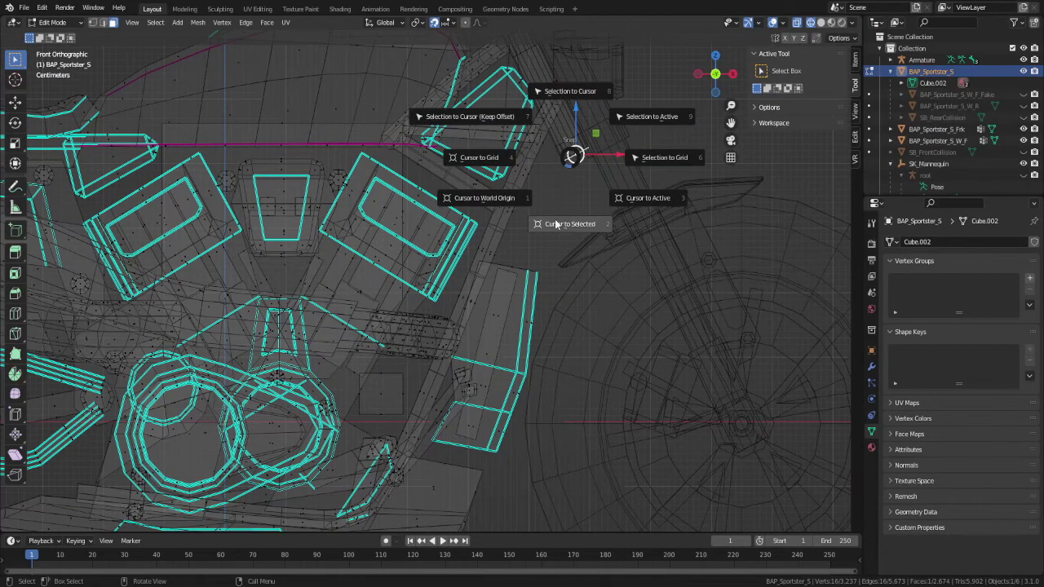
left_click(558, 224)
key("Tab")
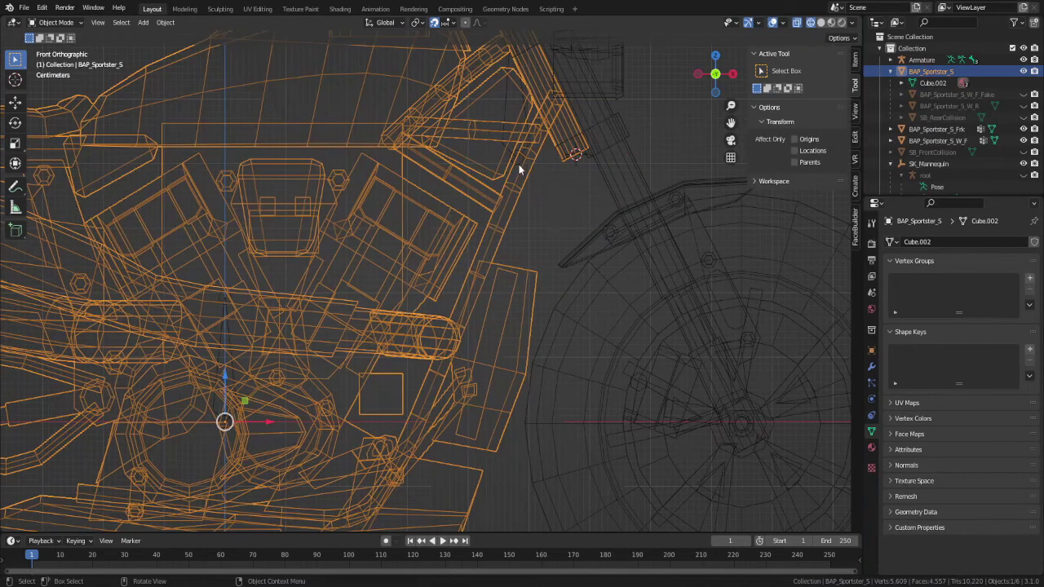
- Snap Bone.002's lower joint onto the 3D cursor
left_click(518, 171)
key("Tab")
left_click(516, 158)
key("shift+s")
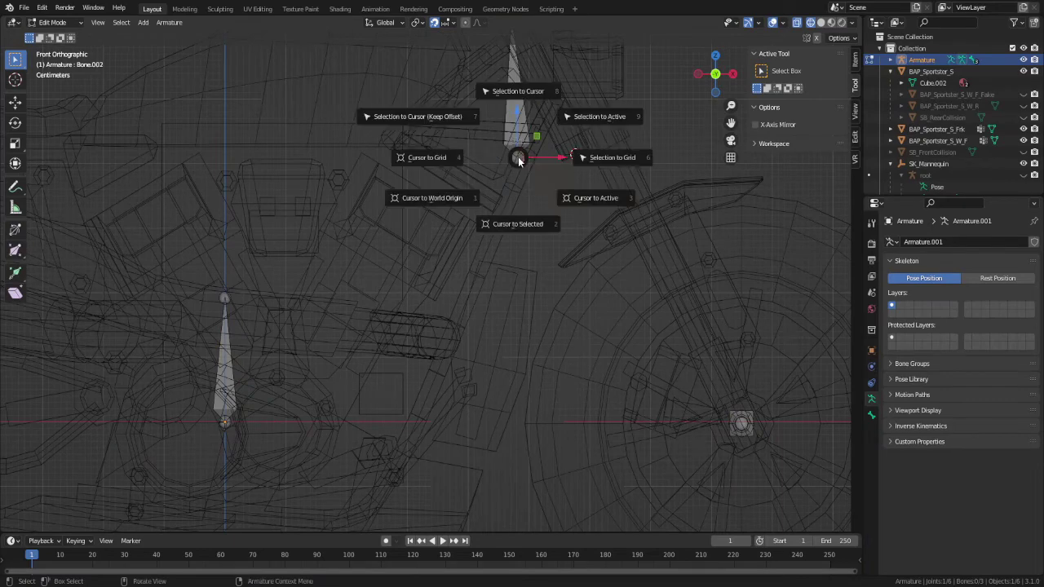
left_click(516, 93)
key("Tab")
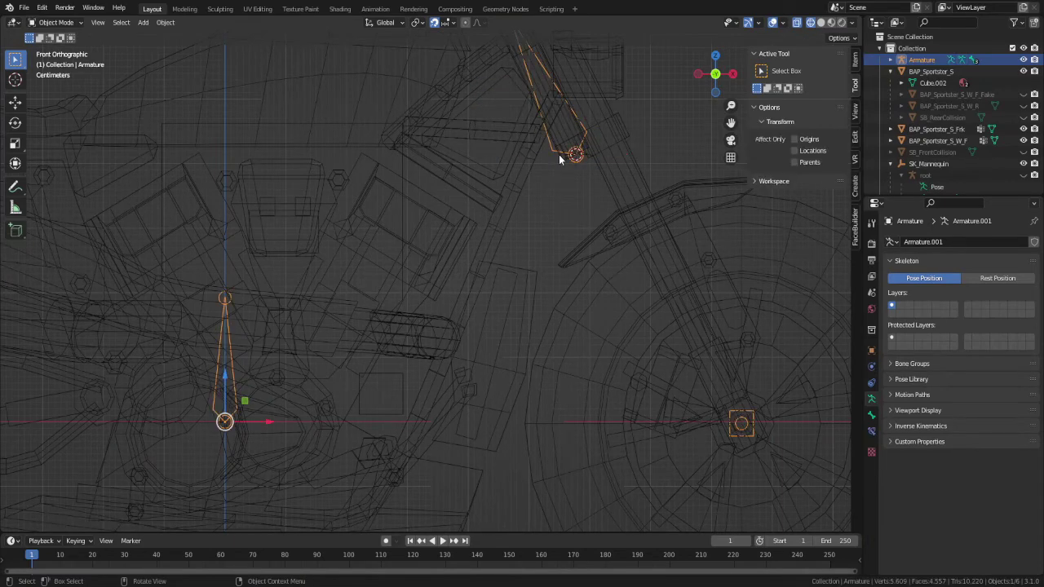
- Hide the motorcycle body and reselect the armature
left_click(518, 174)
key("h")
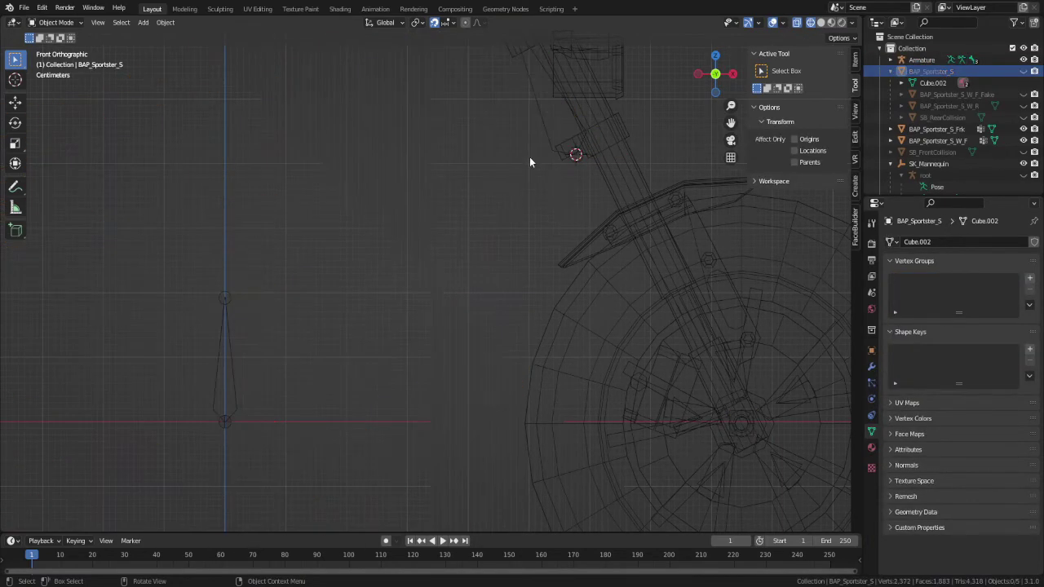
scroll(530, 161, "down", 4)
left_click(478, 191)
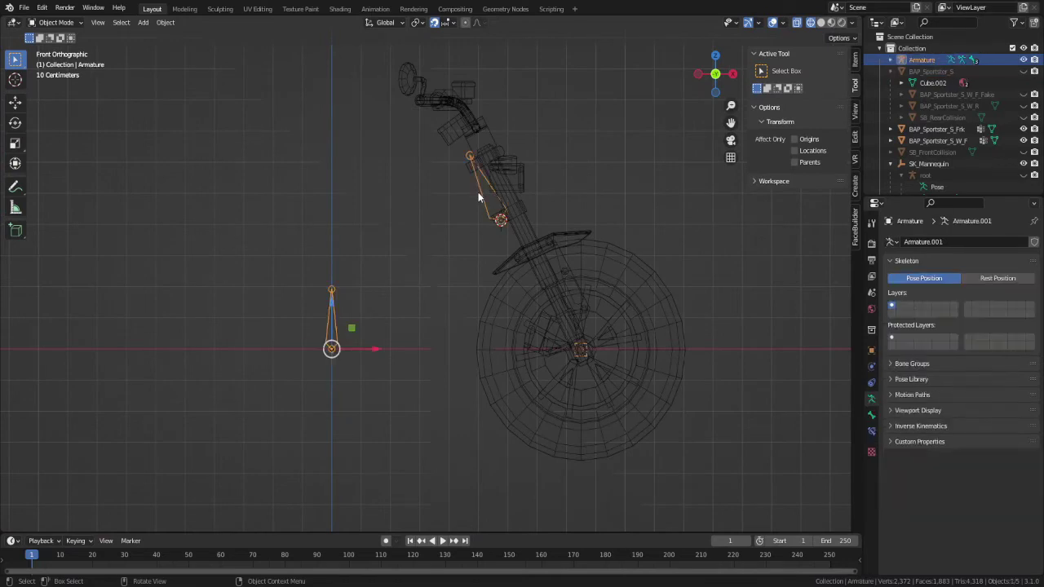
- Rename Bone.002 on the fork to b_HB
key("Tab")
left_click(478, 191)
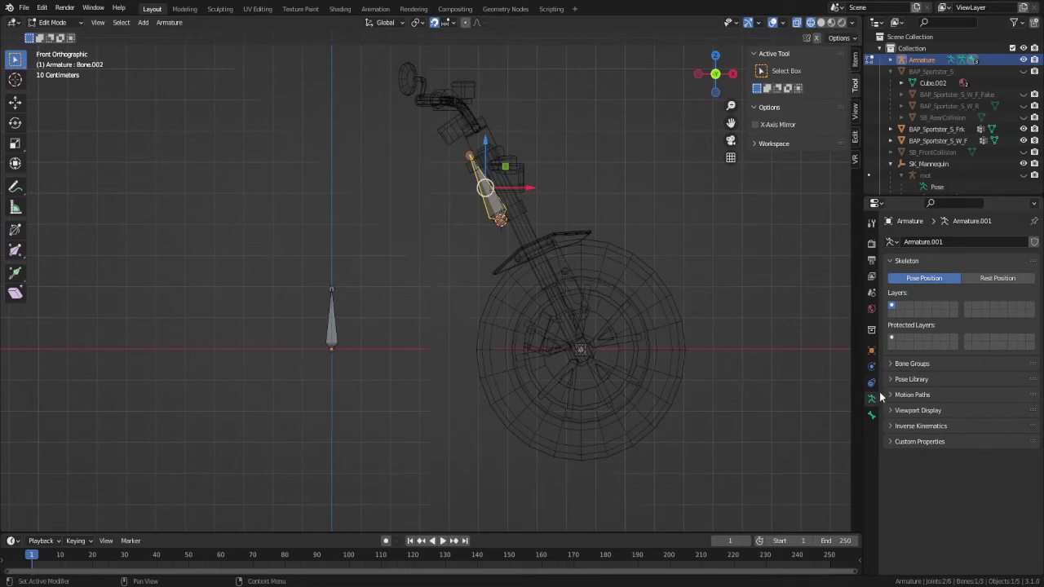
left_click(871, 416)
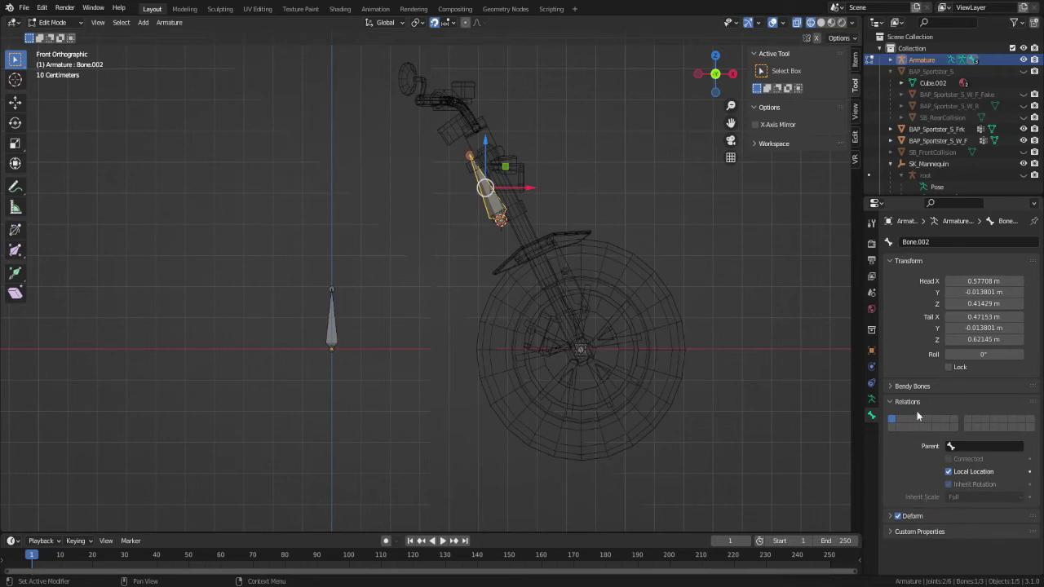
left_click(916, 243)
type("b")
type("_Ha")
key("Return")
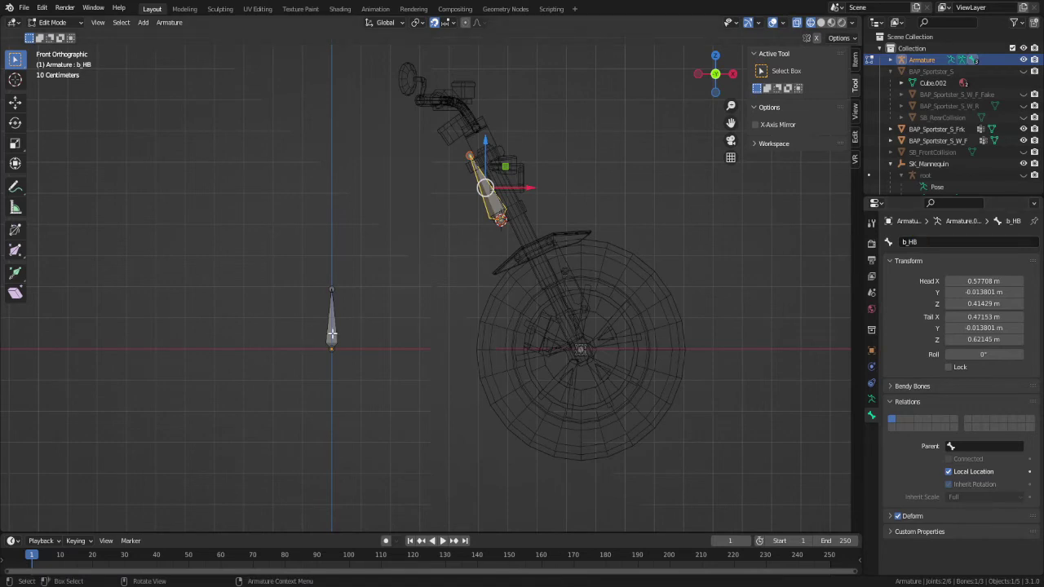
- Rename the origin bone to b_root and the wheel-hub bone to b_FW
left_click(330, 330)
left_click(922, 242)
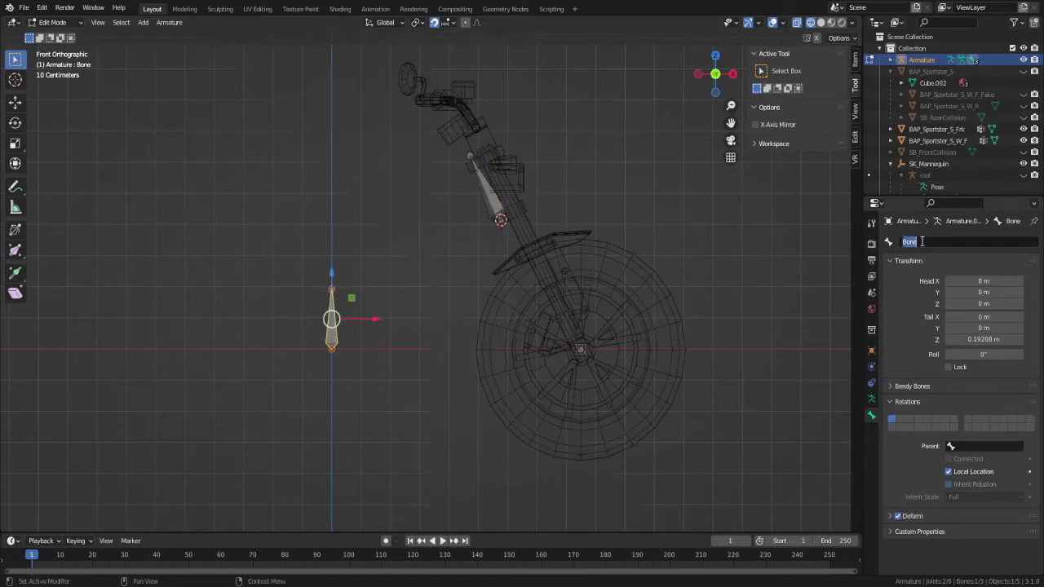
type("b")
type("o")
type("root")
key("Return")
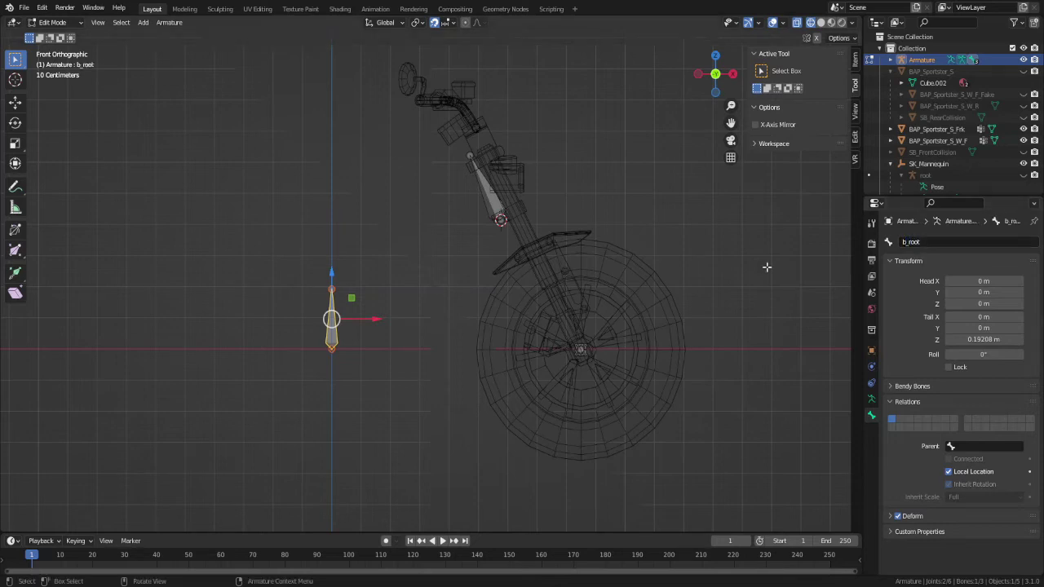
left_click(583, 349)
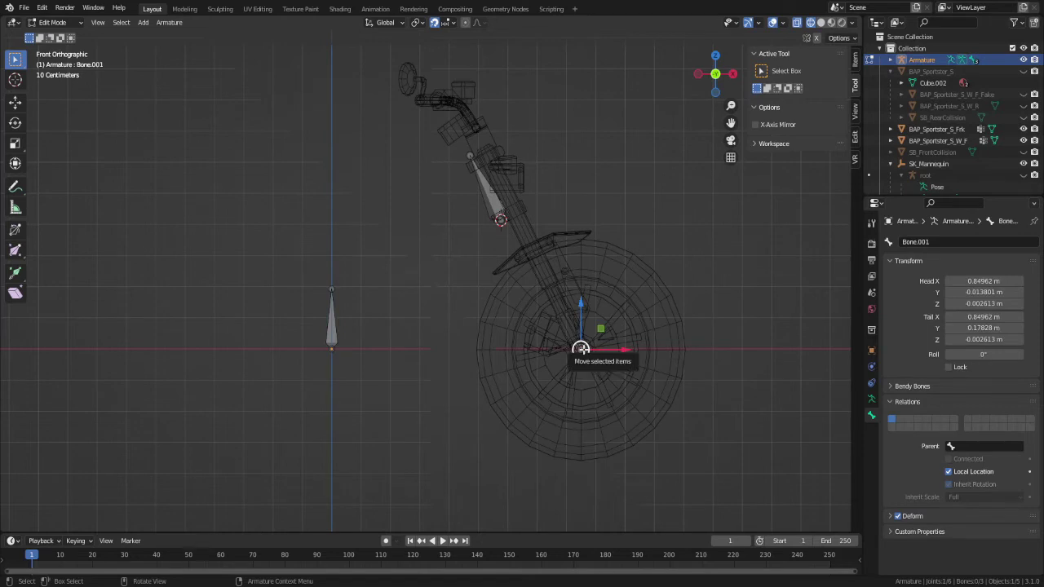
left_click(913, 242)
type("b")
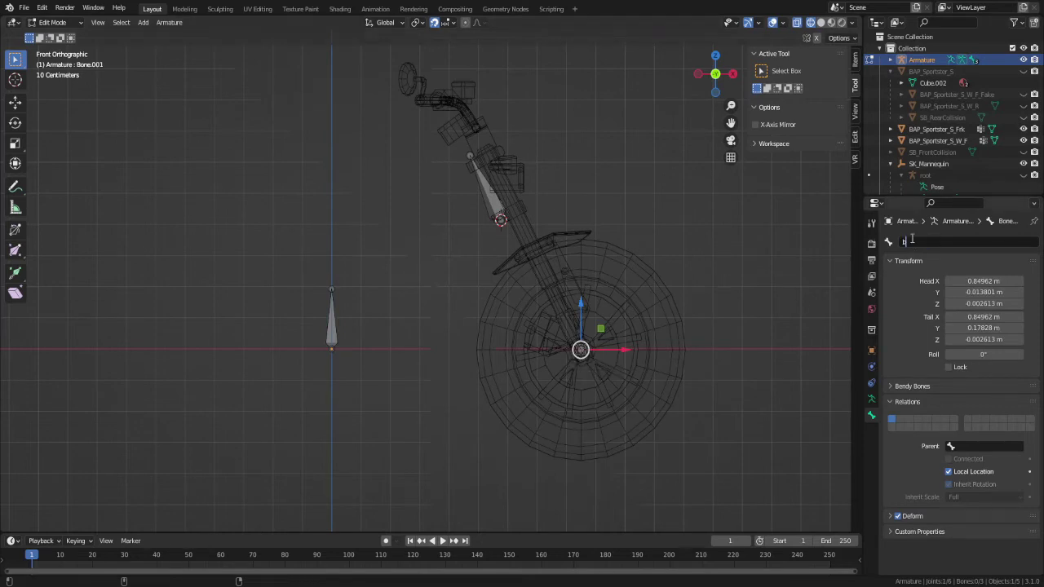
type("_FW")
key("Return")
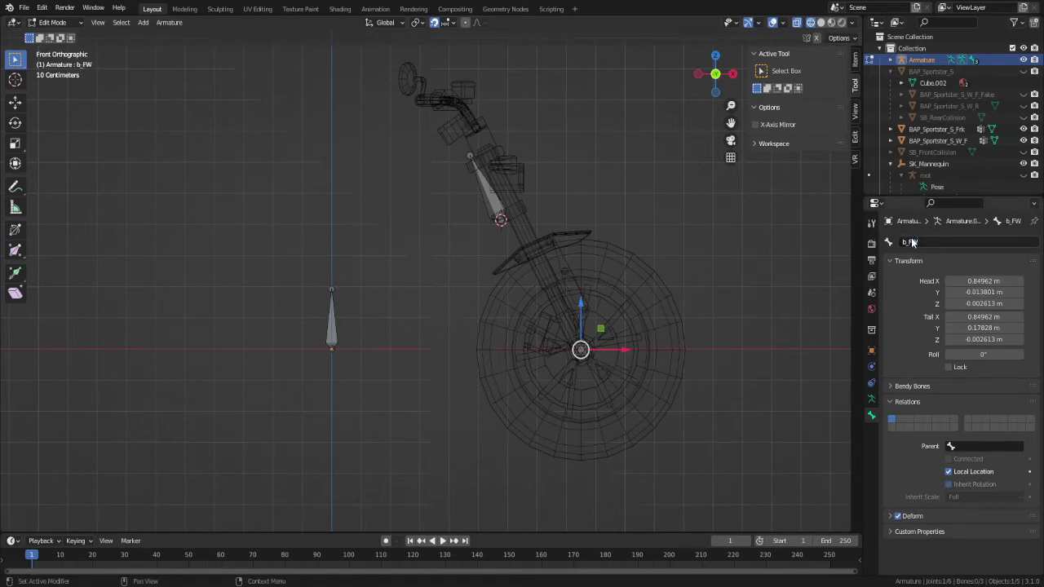
- Parent b_FW to b_HB and b_HB to b_root, then save the file
left_click(971, 446)
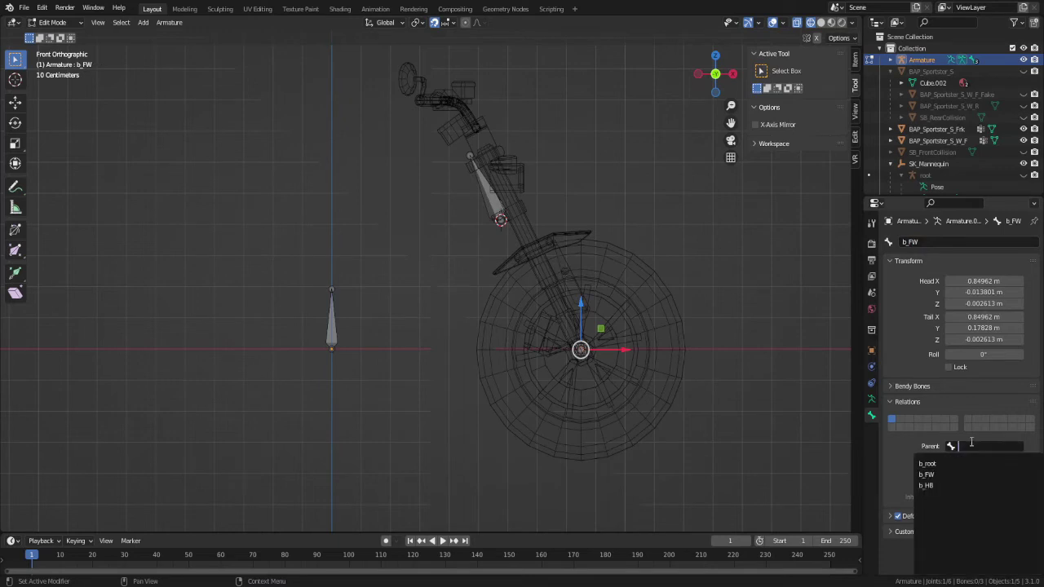
left_click(952, 493)
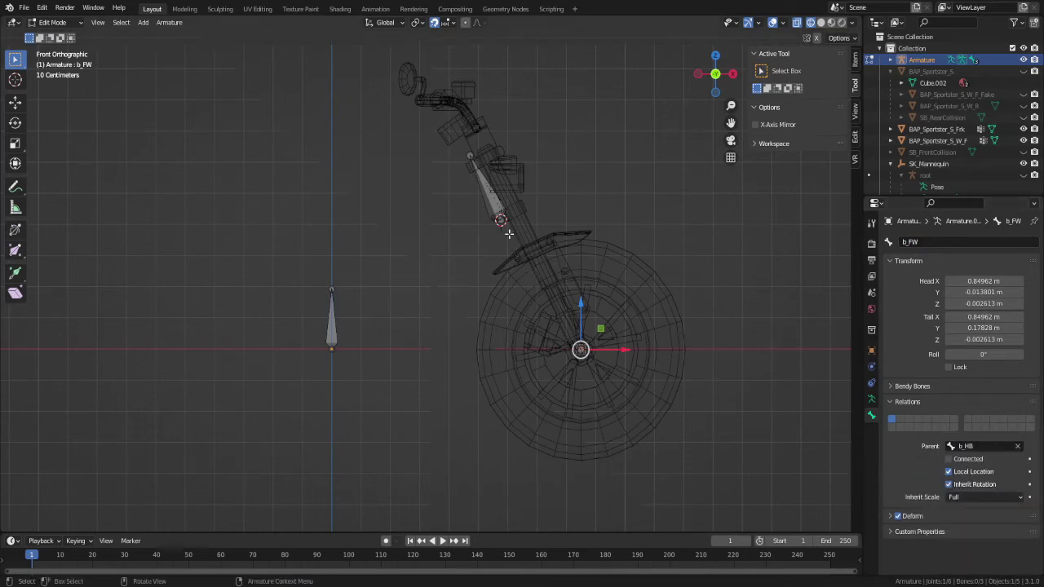
left_click(498, 205)
left_click(964, 446)
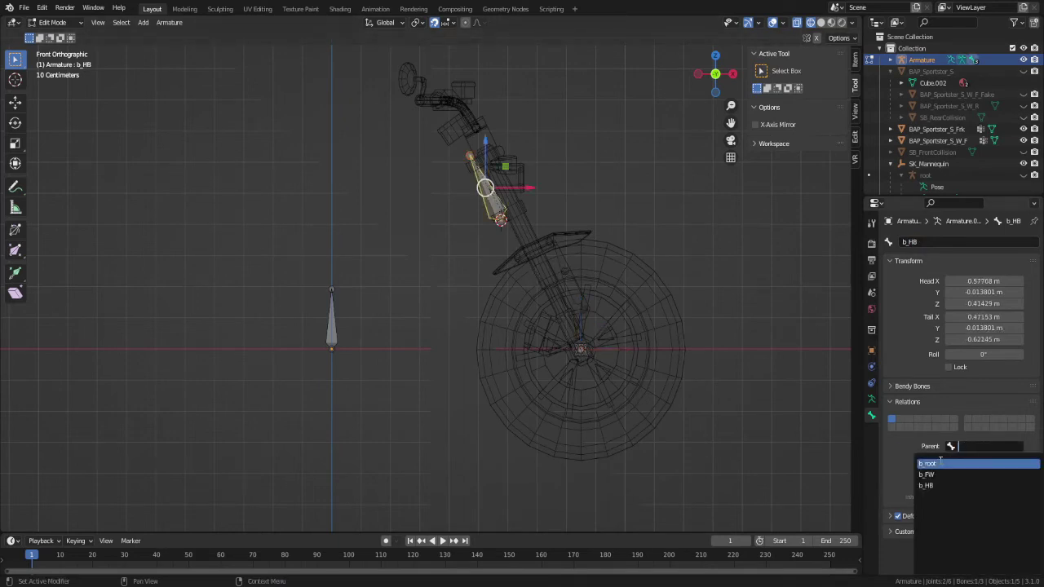
left_click(927, 463)
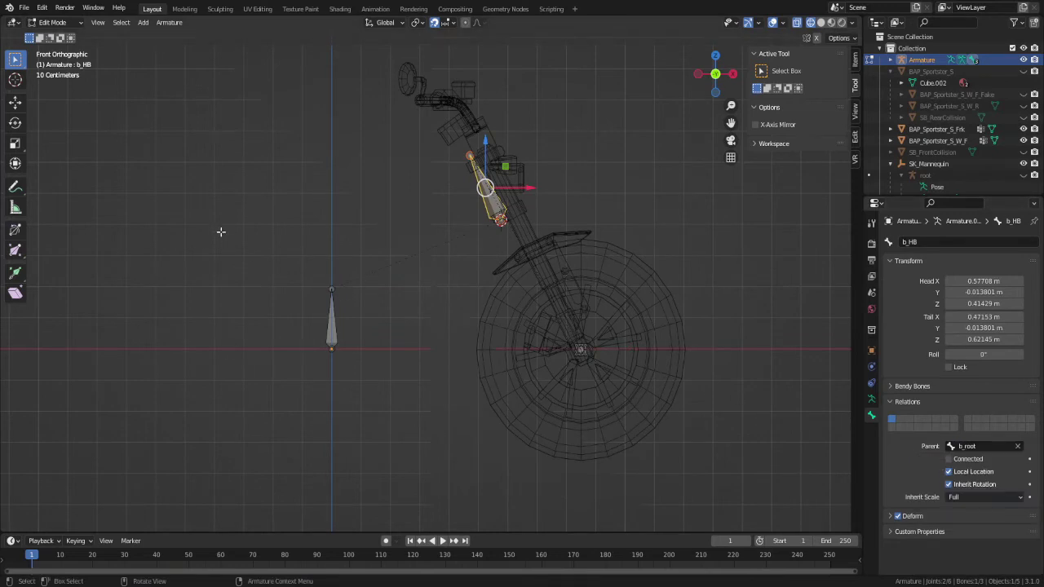
key("ctrl+s")
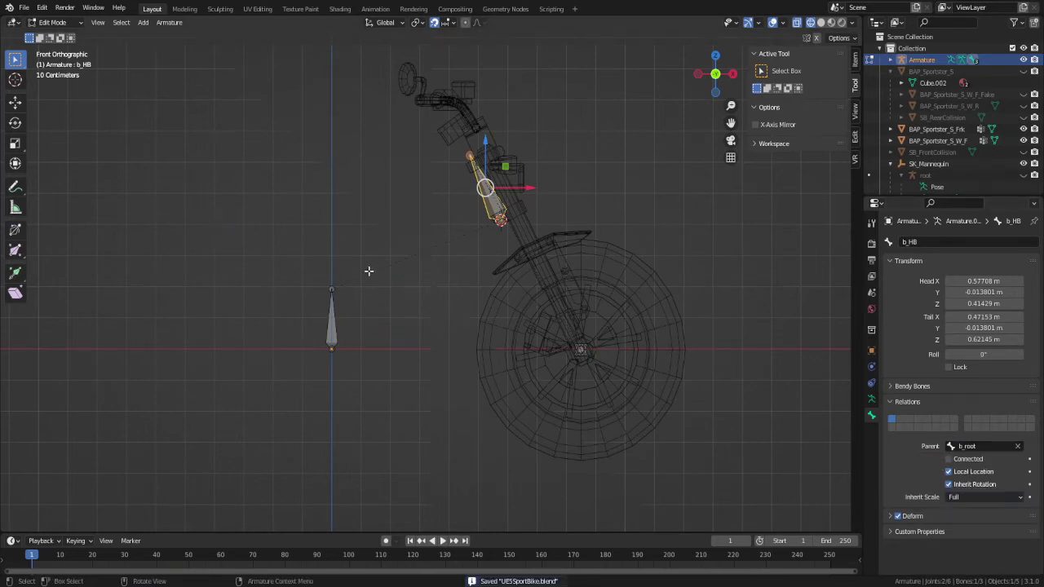
- Apply location, rotation and scale to the armature
key("Tab")
key("ctrl+a")
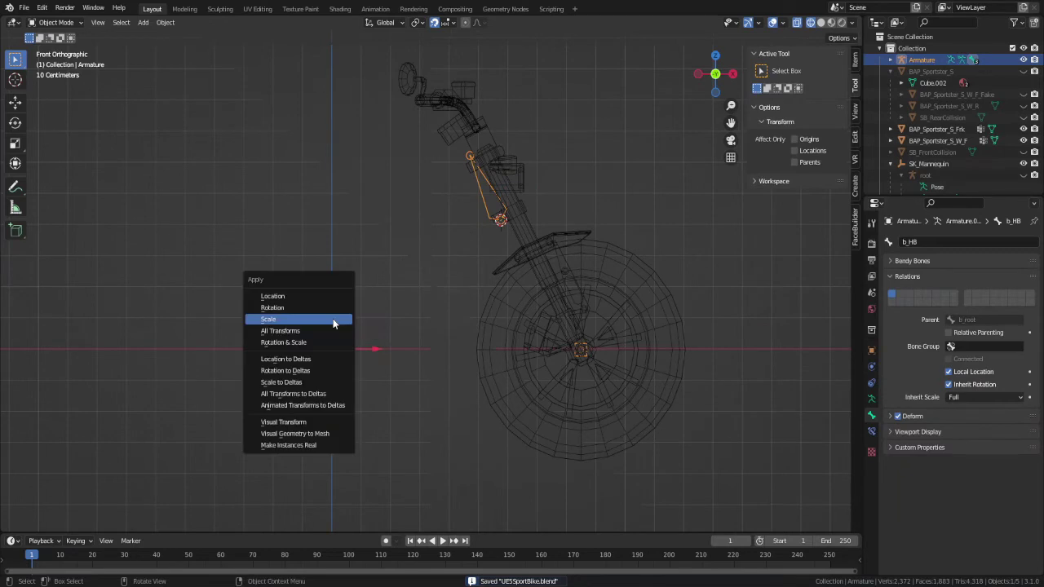
left_click(330, 298)
key("ctrl+a")
left_click(314, 311)
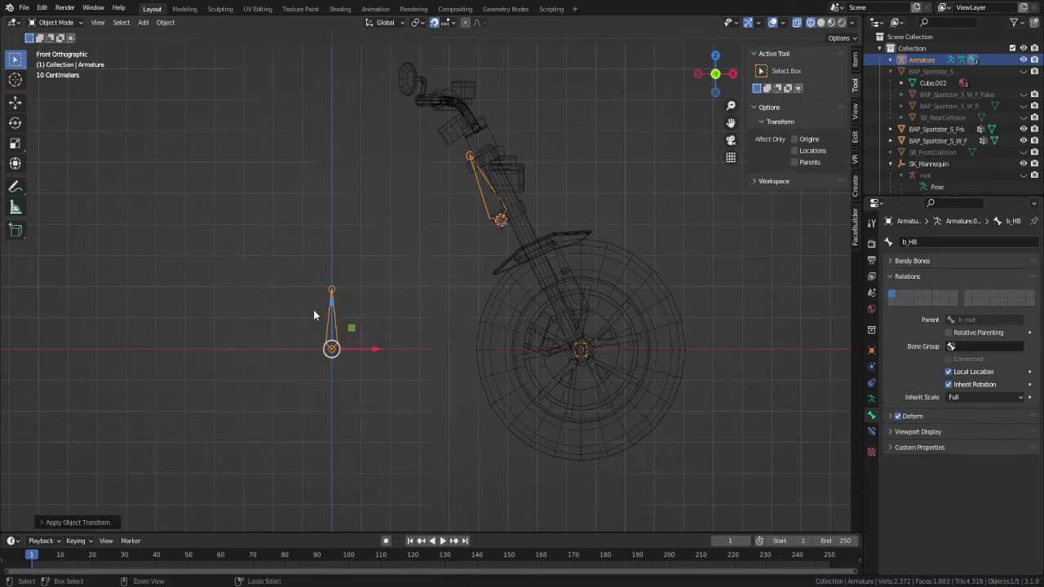
key("ctrl+a")
left_click(303, 324)
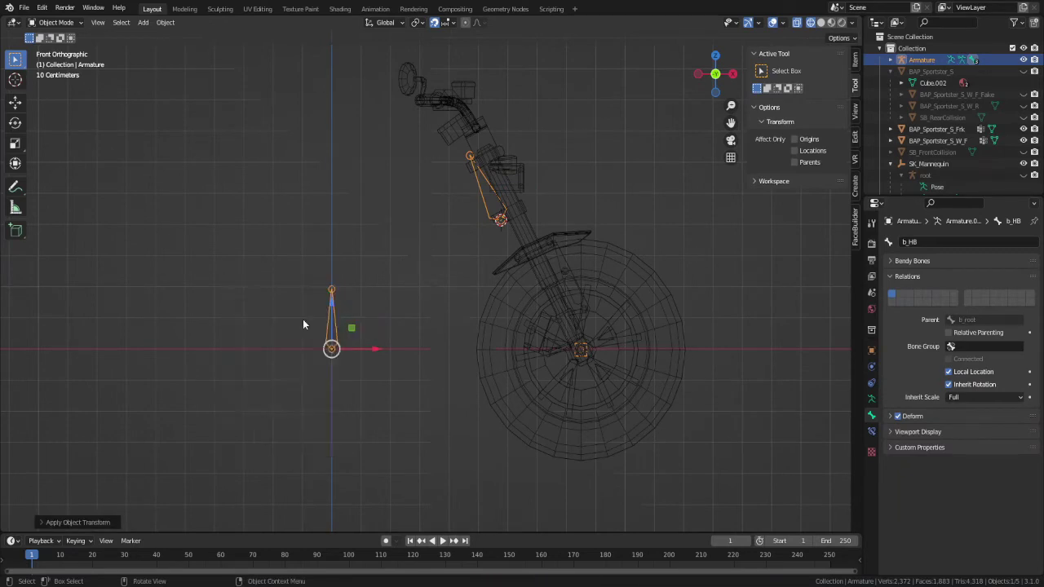
- Join the front wheel into BAP_Sportster_S_Frk and apply its scale
left_click(522, 227)
left_click(519, 224)
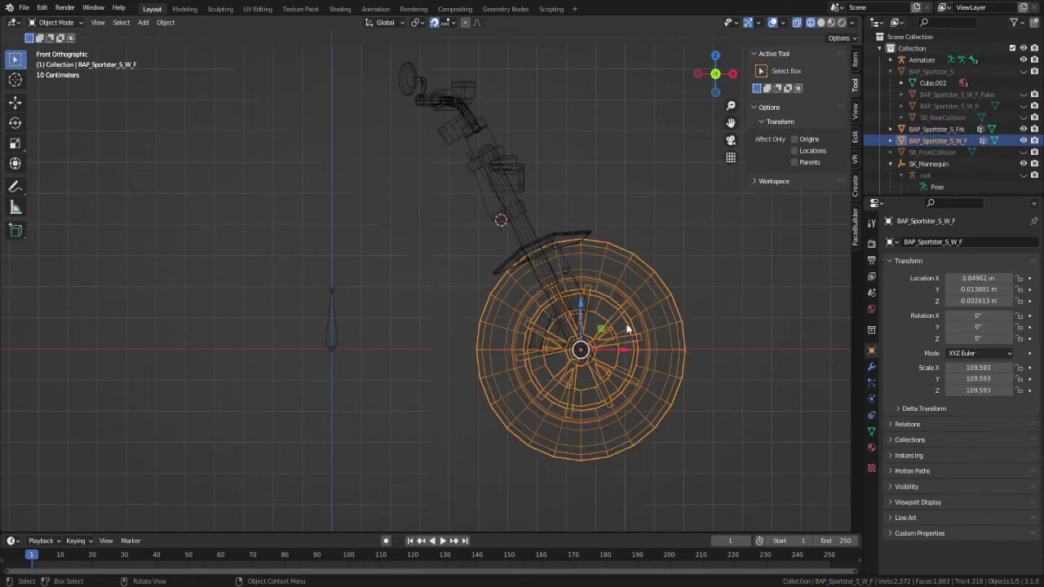
left_click(518, 223, "shift")
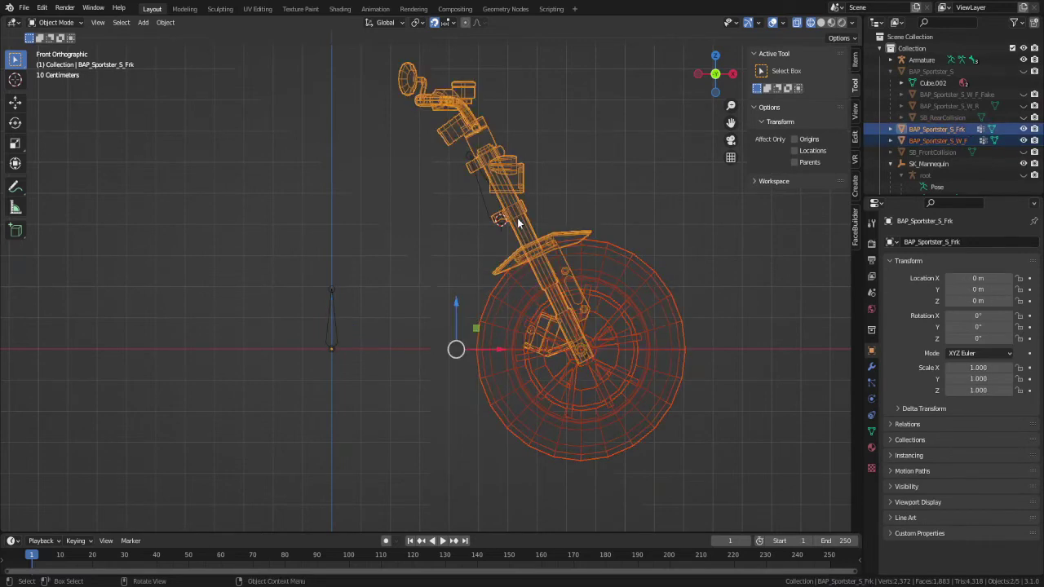
key("ctrl+j")
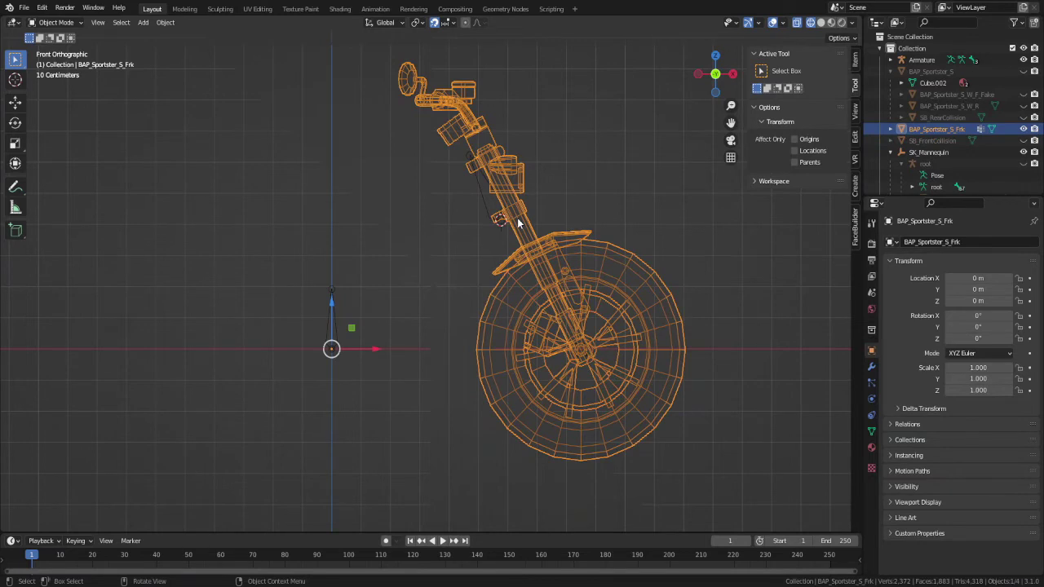
key("ctrl+a")
left_click(512, 221)
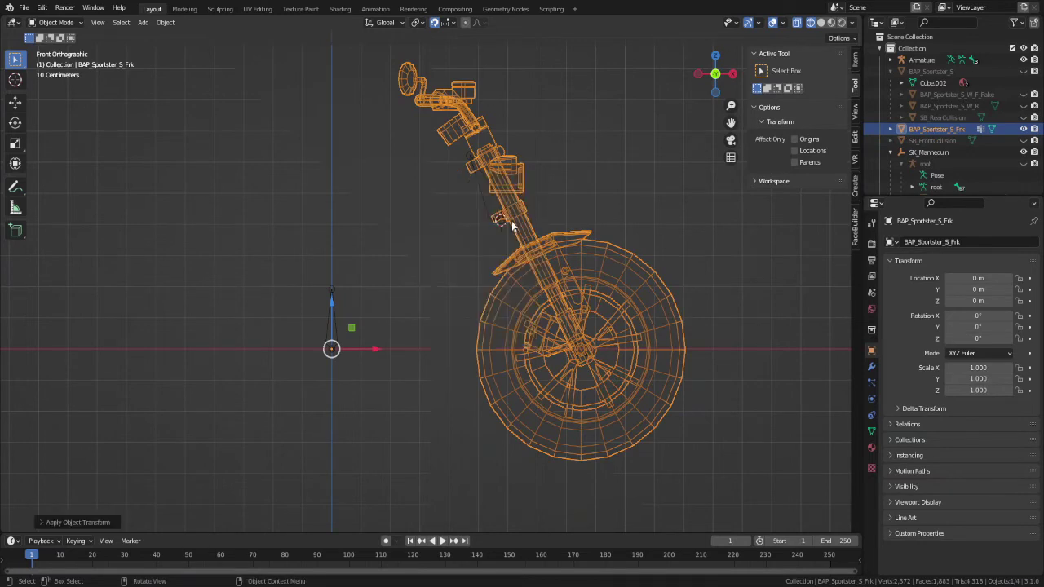
- Parent the fork mesh BAP_Sportster_S_Frk to the armature using With Empty Groups
left_click(483, 203)
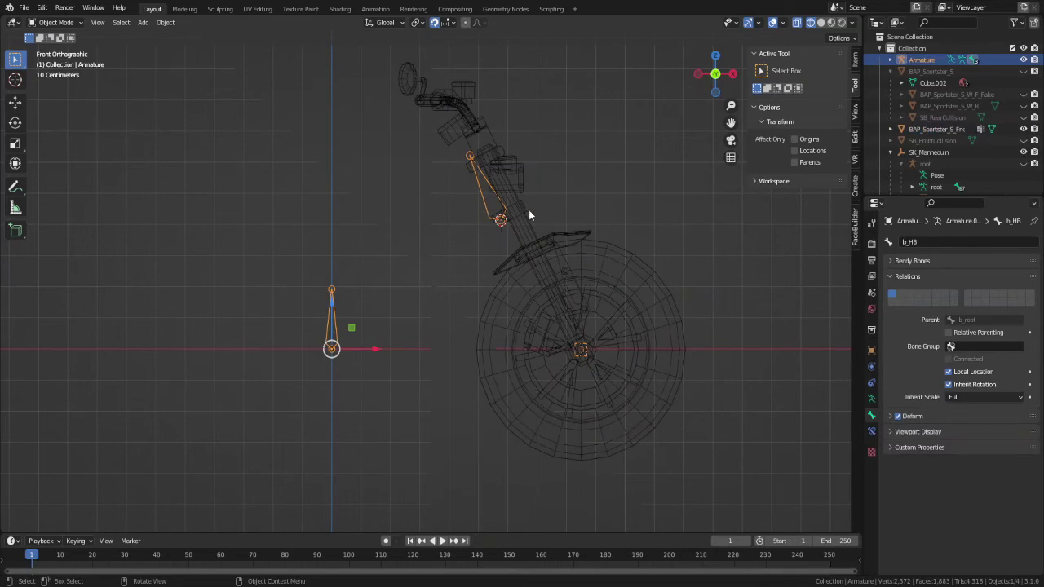
left_click(529, 214)
left_click(485, 201, "shift")
key("ctrl+p")
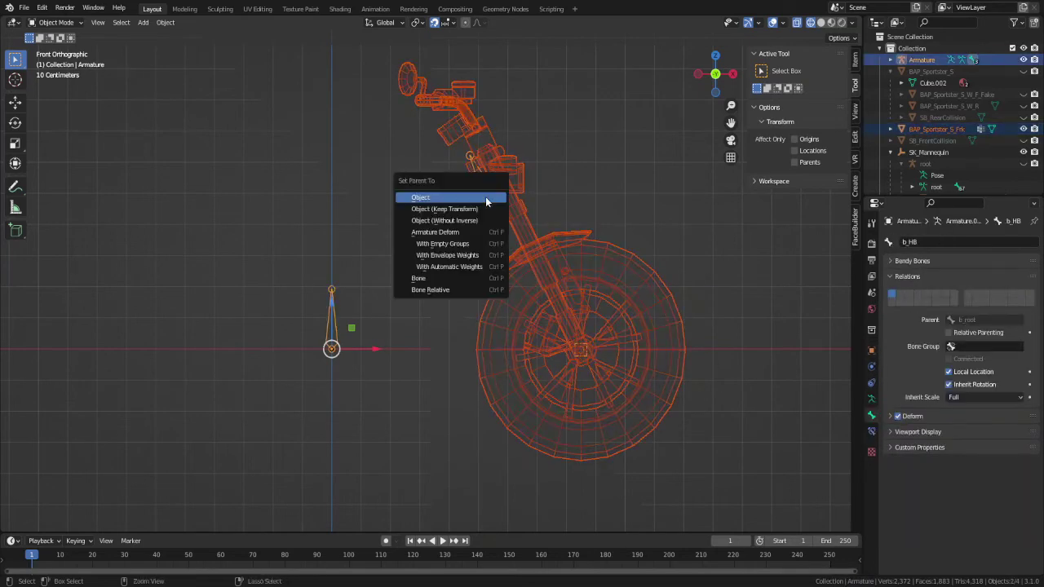
left_click(472, 245)
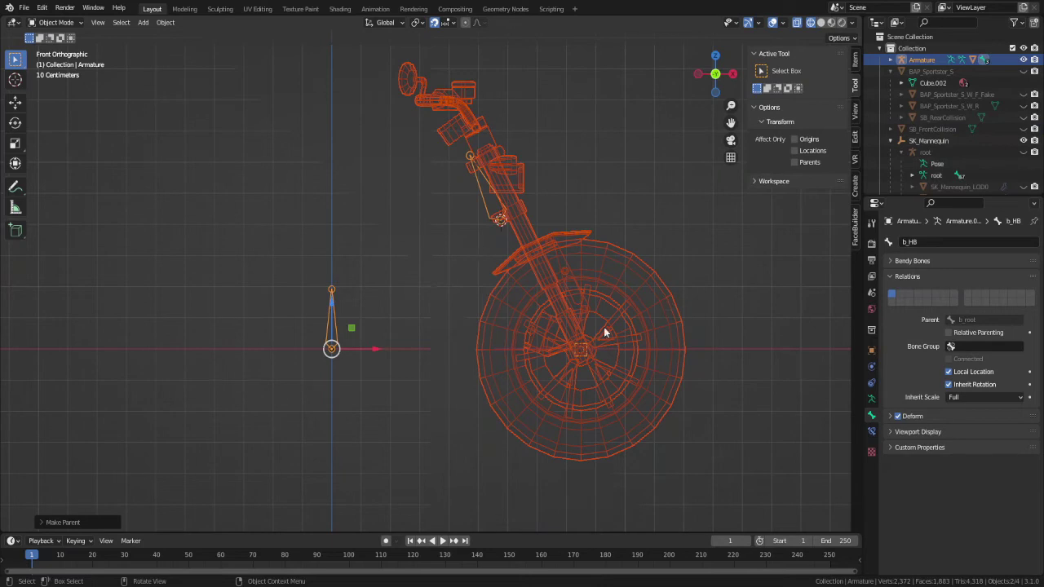
- Check the fork's new Armature modifier and its empty b_root, b_HB and b_FW vertex groups
left_click(562, 269)
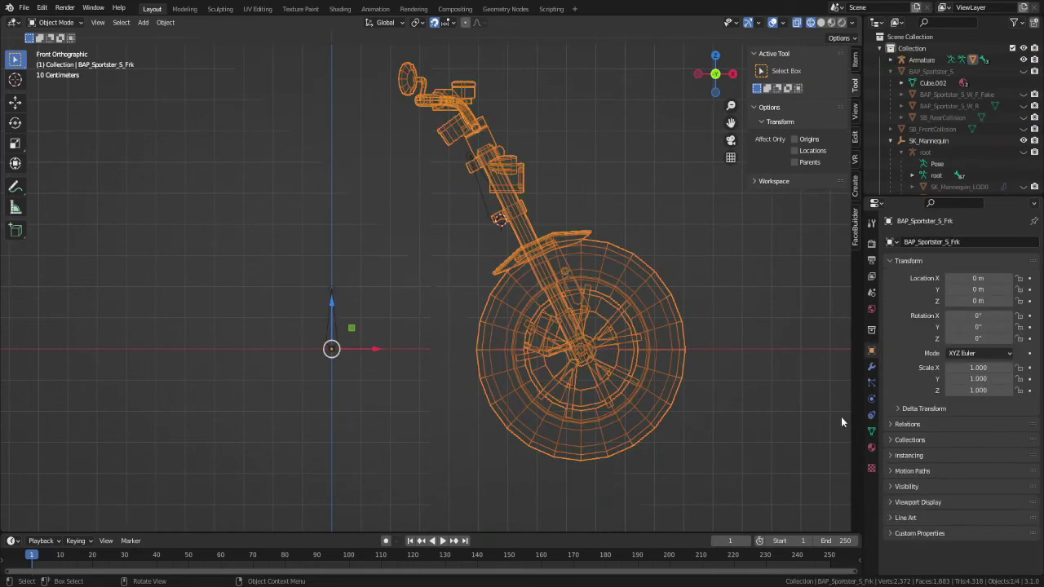
left_click(870, 366)
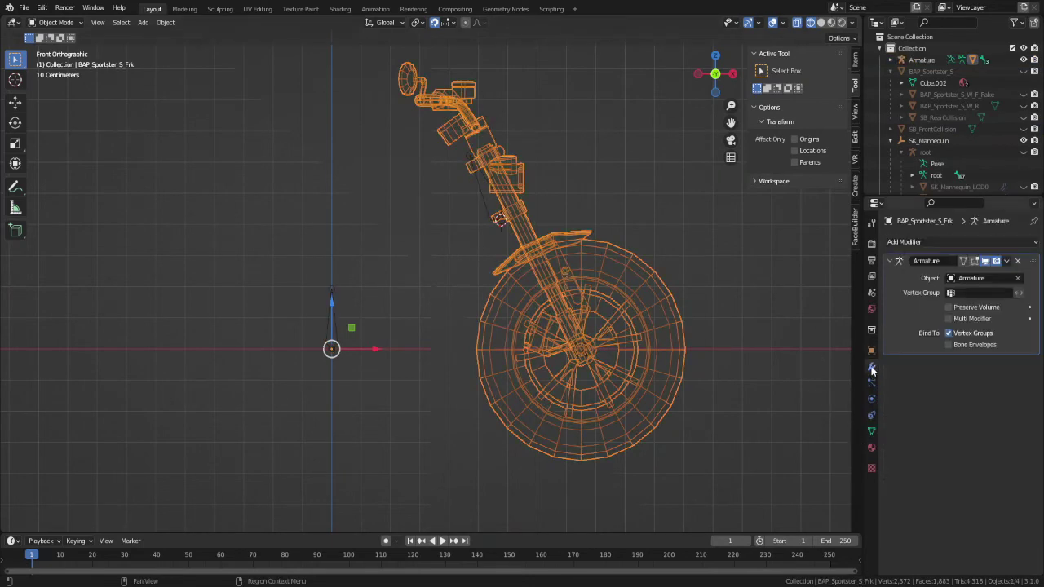
left_click(871, 431)
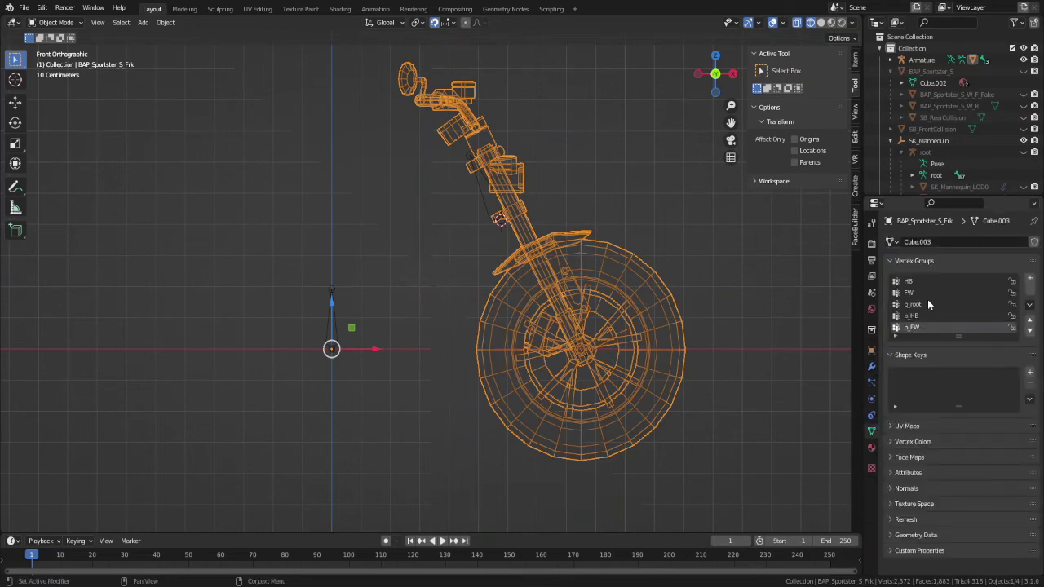
- In Edit Mode, assign the HB group's handlebar vertices to the b_HB vertex group
key("Tab")
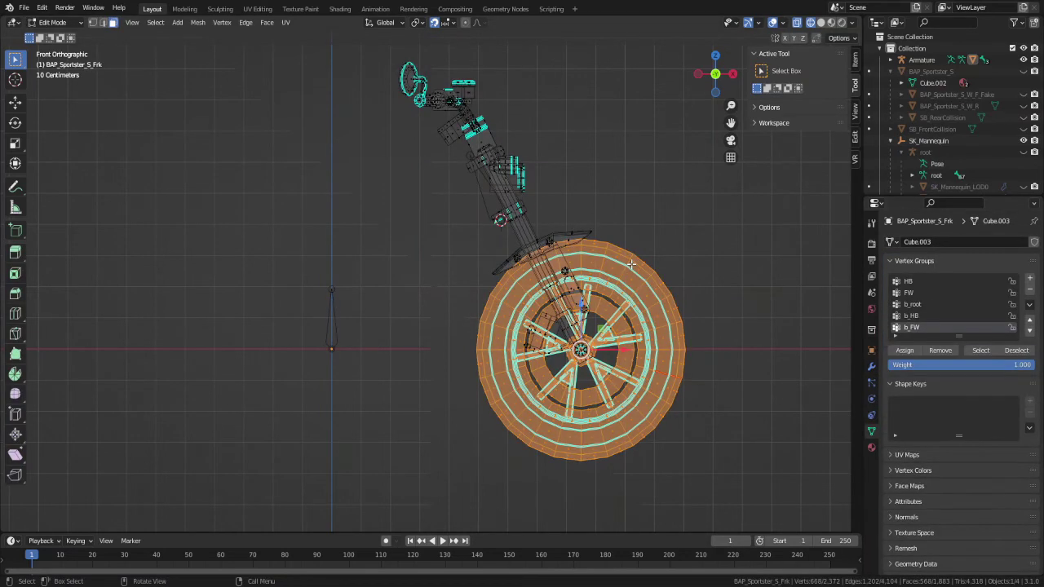
left_click(645, 189)
left_click(910, 281)
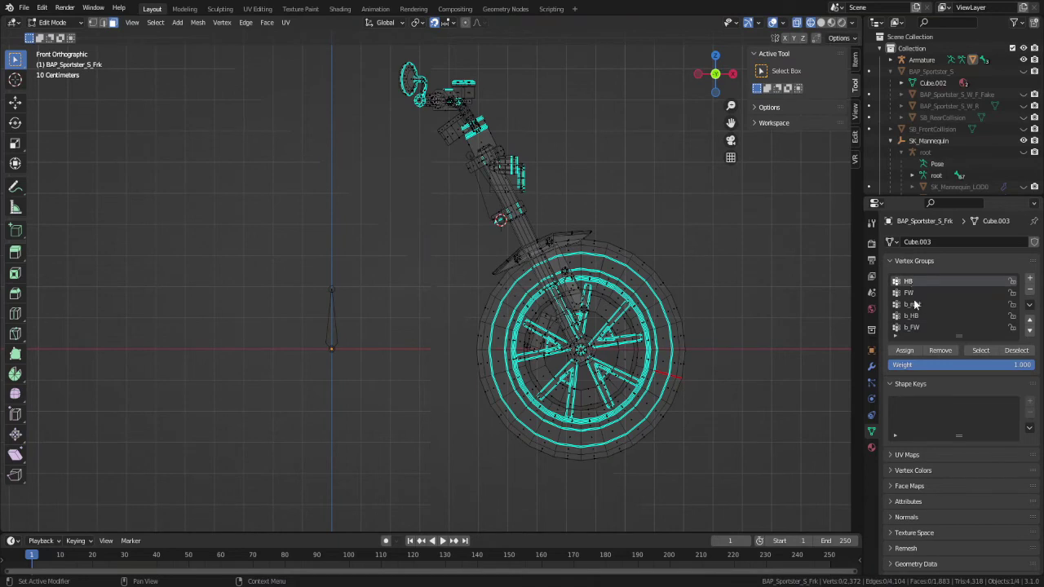
left_click(977, 352)
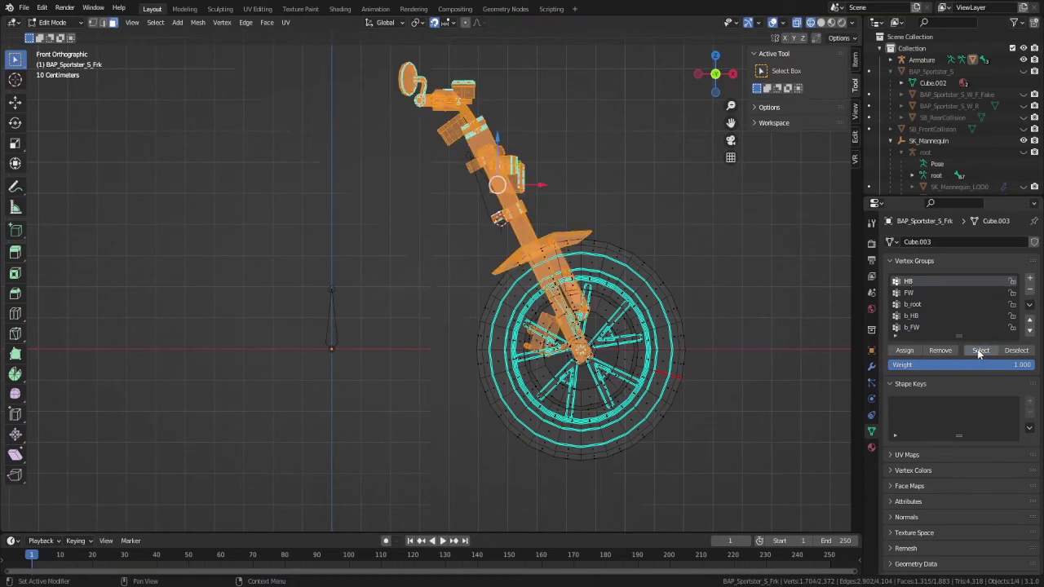
left_click(914, 315)
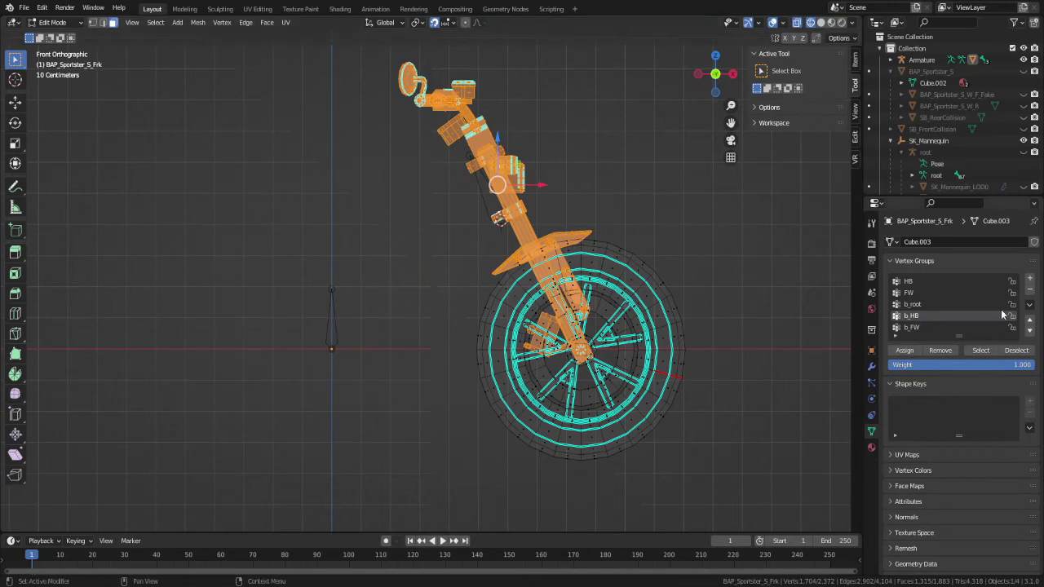
left_click(1021, 352)
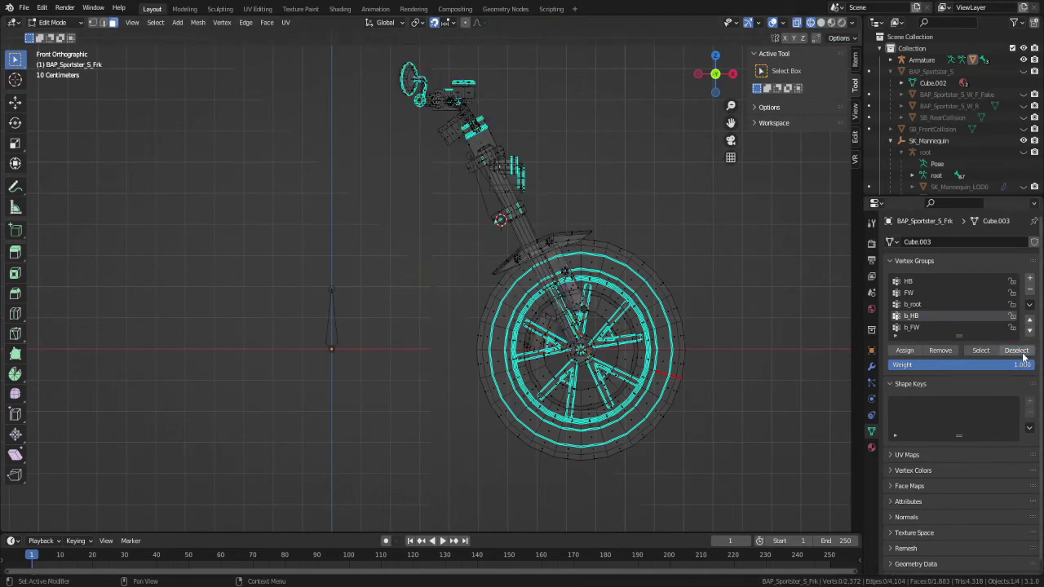
- Assign the FW group's front-wheel vertices to the b_FW vertex group
left_click(910, 292)
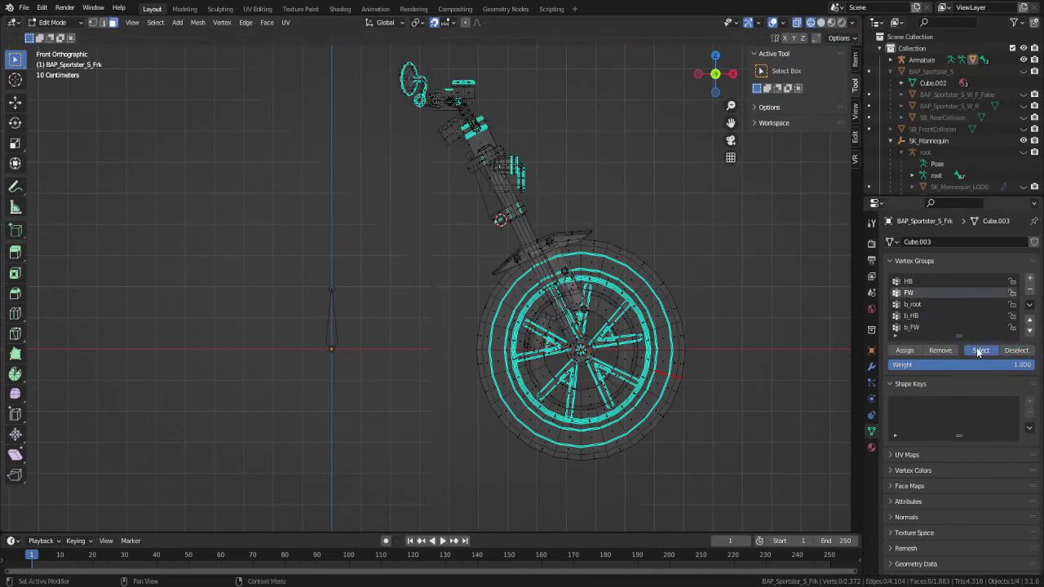
left_click(980, 351)
left_click(914, 327)
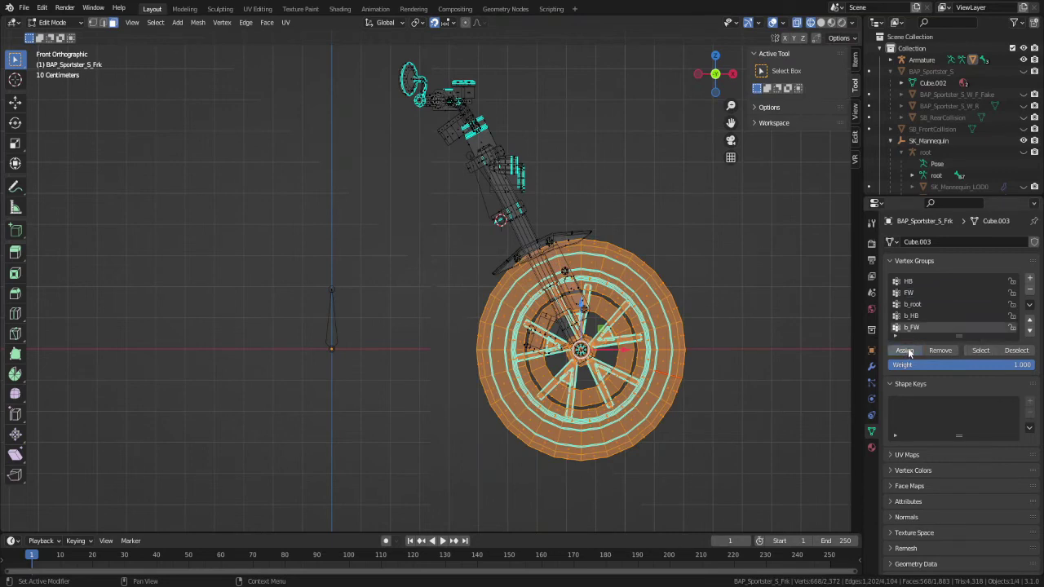
left_click(1017, 351)
- Put the fork armature in Pose Mode and test-rotate the b_FW wheel bone around Y
key("Tab")
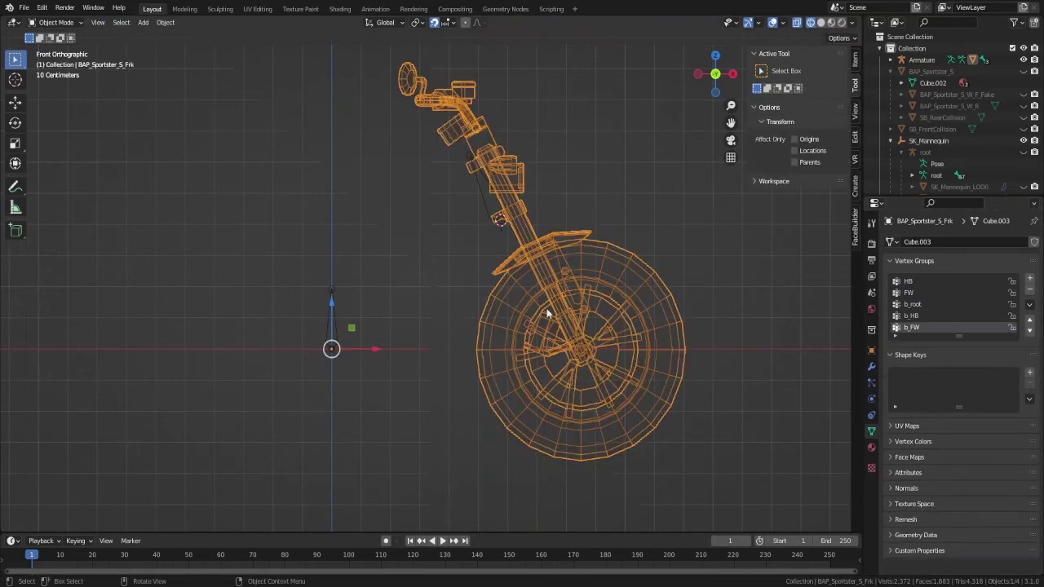
left_click(330, 307)
key("ctrl+Tab")
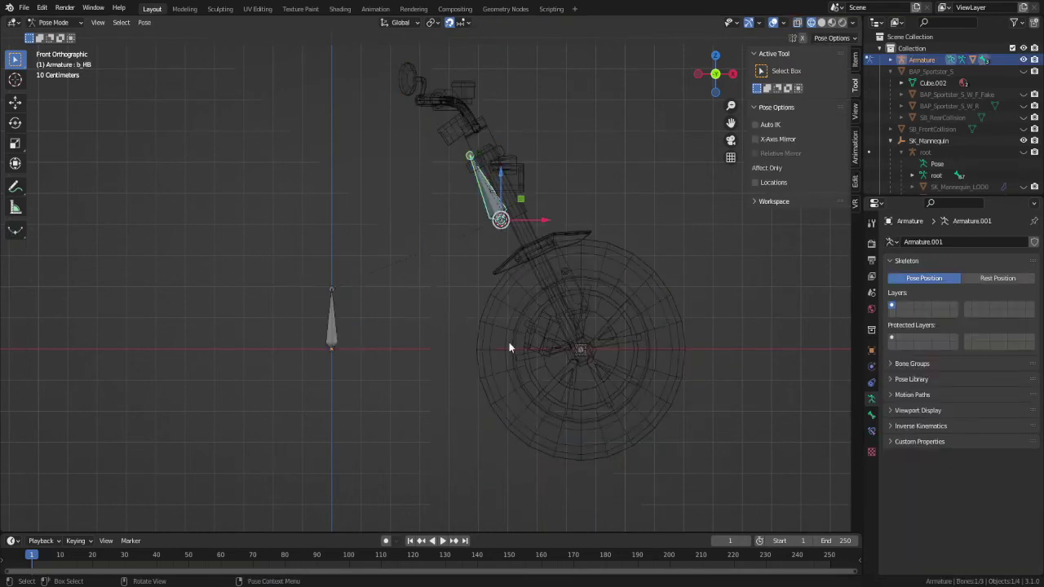
left_click(580, 350)
key("r")
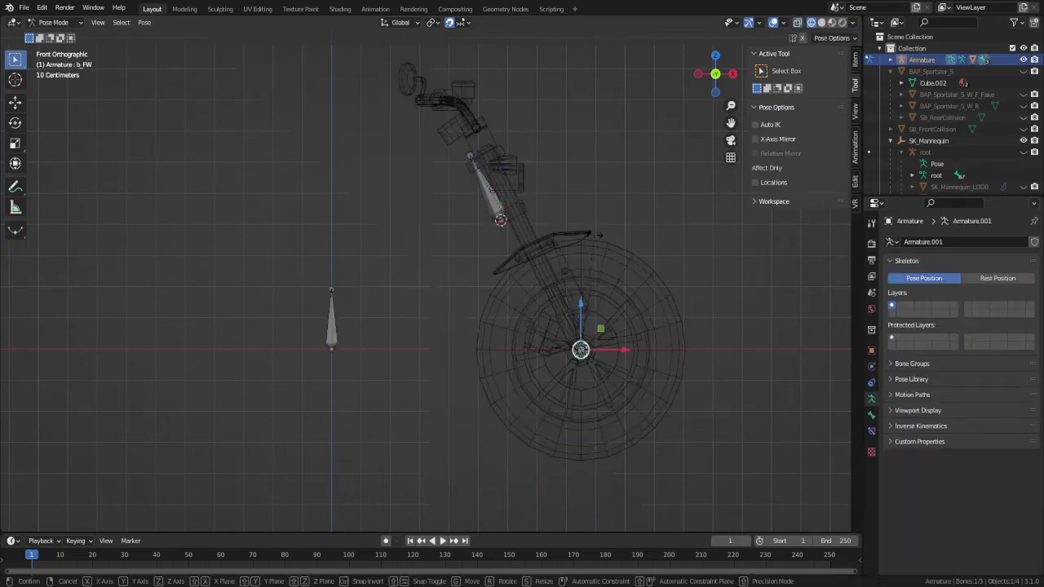
key("y")
left_click(479, 497)
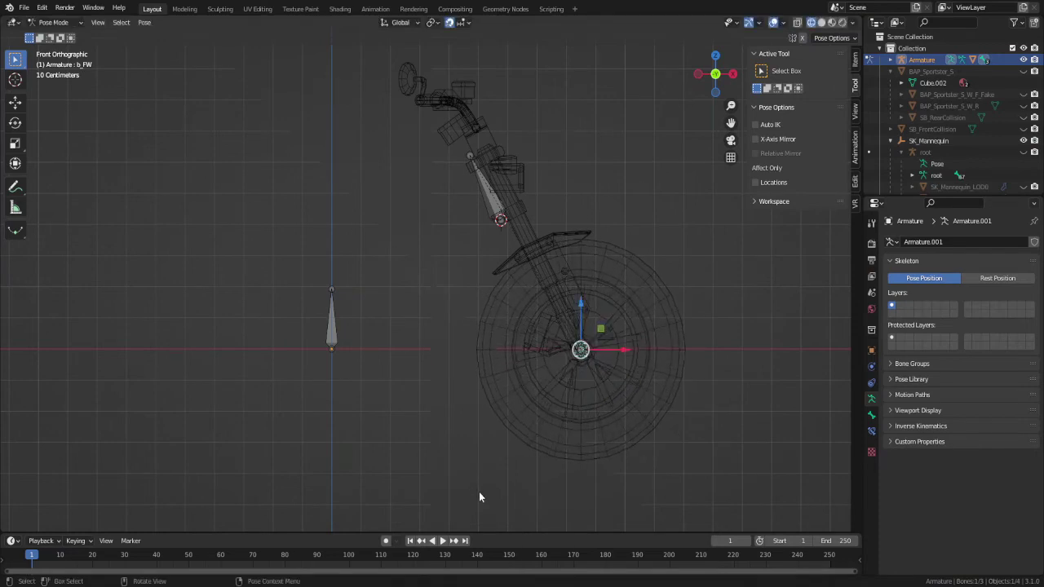
- Test-rotate the b_HB handlebar bone to steer the fork's handlebar section
left_click(489, 209)
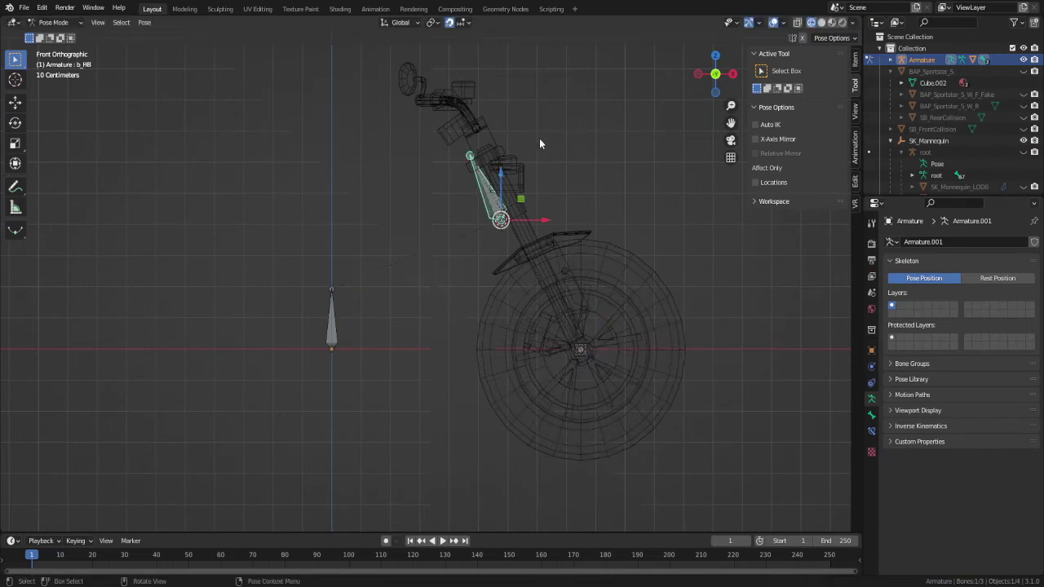
key("r")
key("Escape")
key("r")
left_click(560, 173)
- Try rotating b_HB on the Normal orientation's Y axis, then revert to Global orientation
left_click(402, 22)
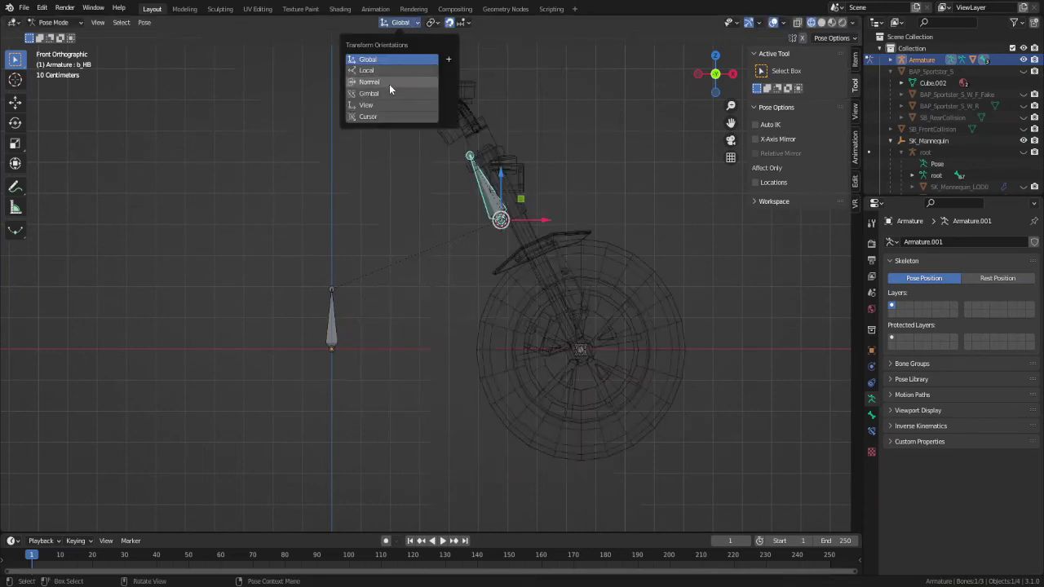
left_click(389, 84)
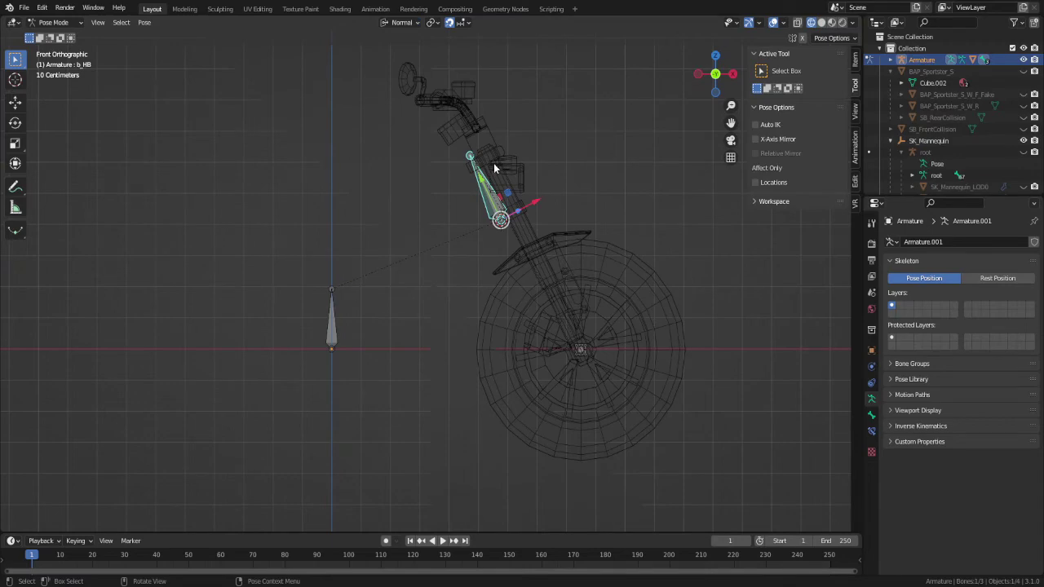
key("r")
key("y")
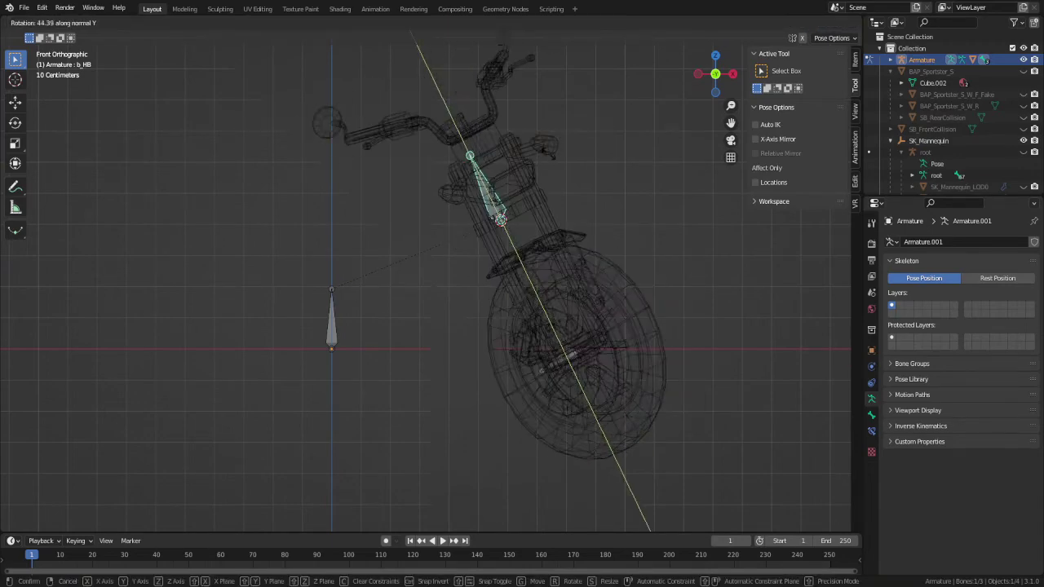
key("Escape")
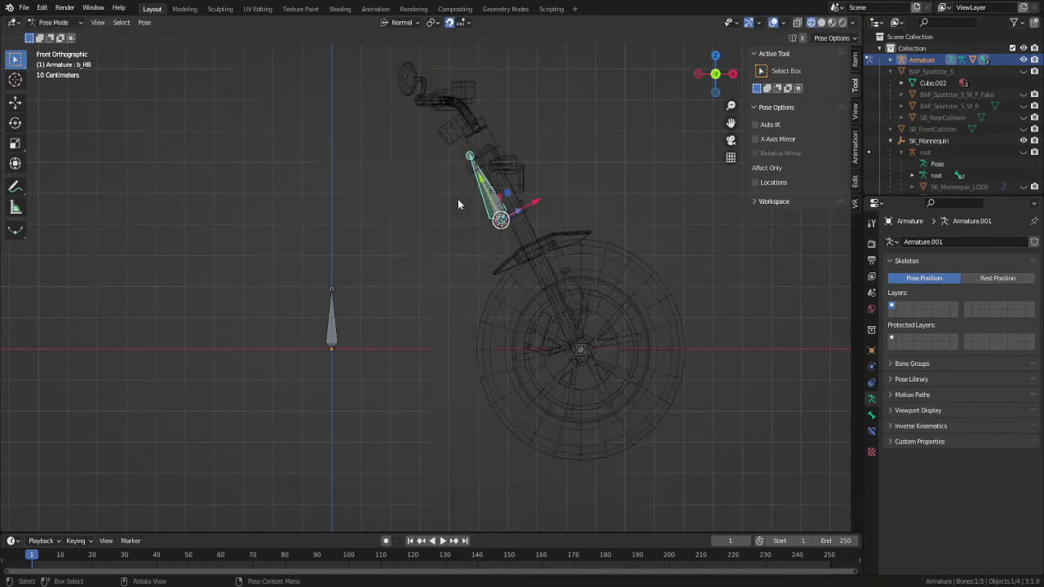
left_click(405, 22)
left_click(384, 59)
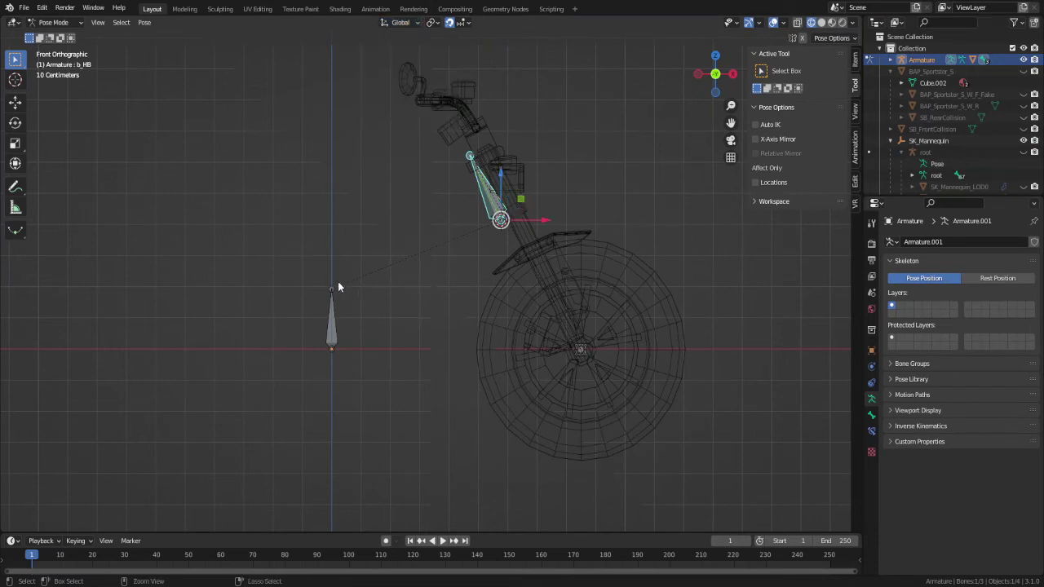
- Save UE5SportBike.blend, deselect all bones and return the armature to Object Mode
key("ctrl+a")
key("ctrl+s")
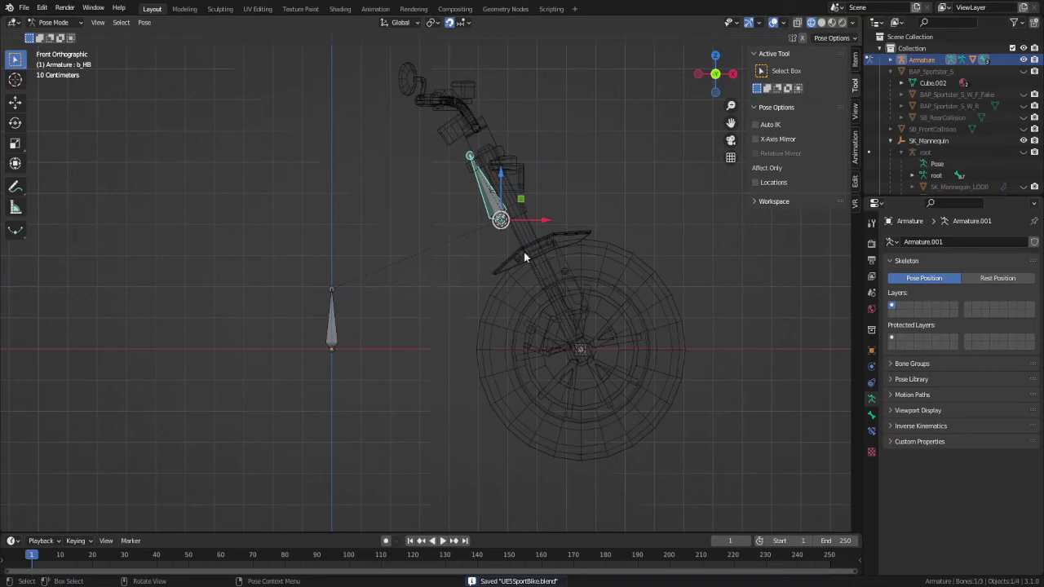
left_click(495, 313)
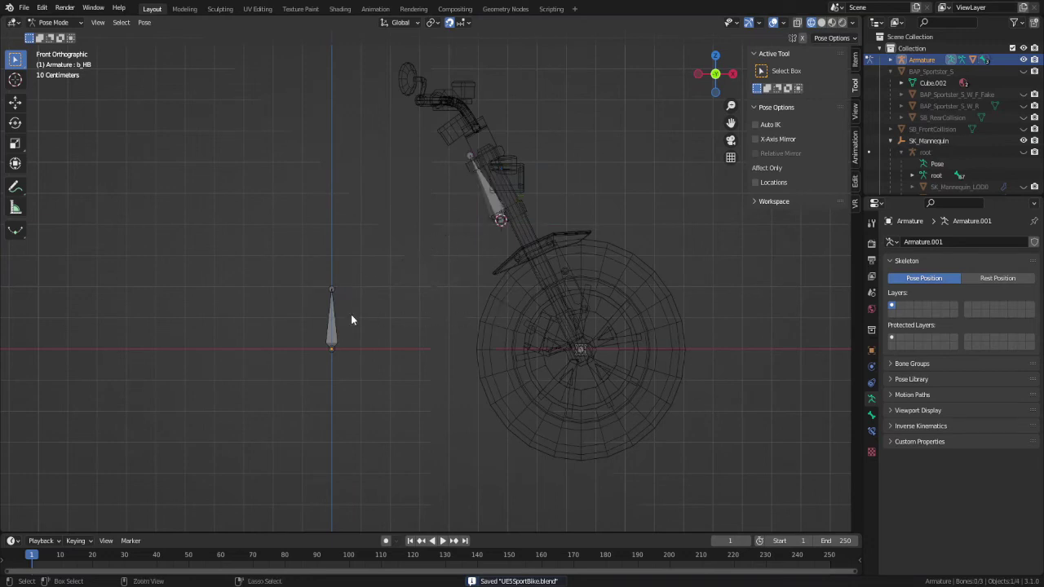
key("ctrl+Tab")
- Export the fork mesh BAP_Sportster_S_Frk and its armature as UE5SportBike.fbx
left_click(477, 324)
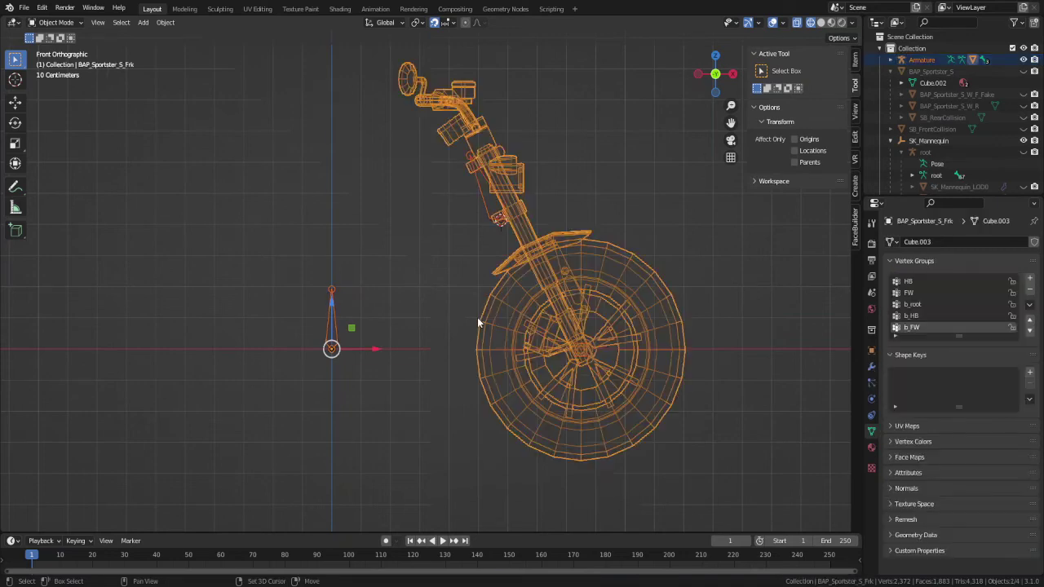
left_click(318, 315, "shift")
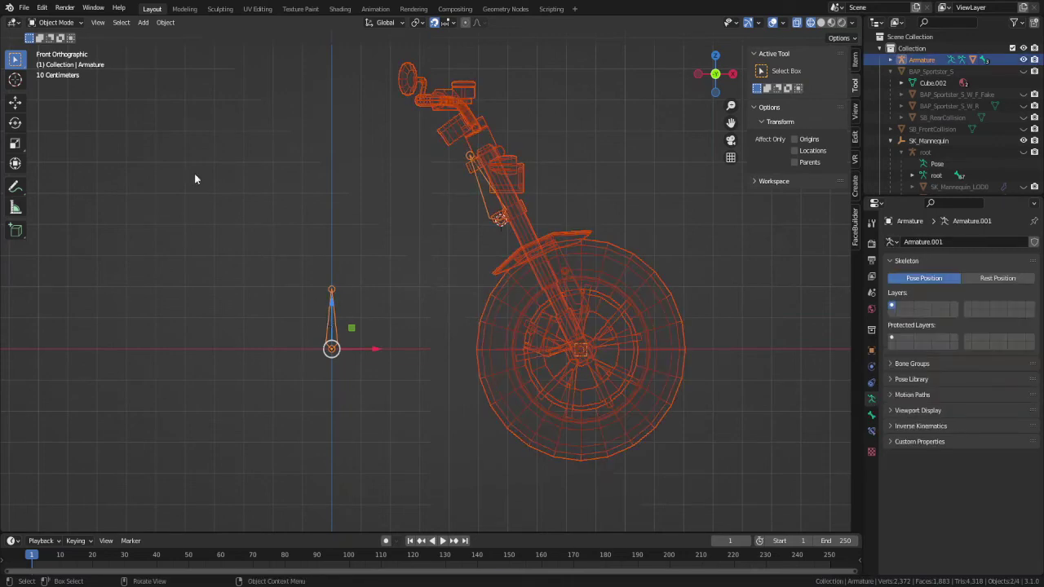
left_click(24, 7)
mouse_move(49, 175)
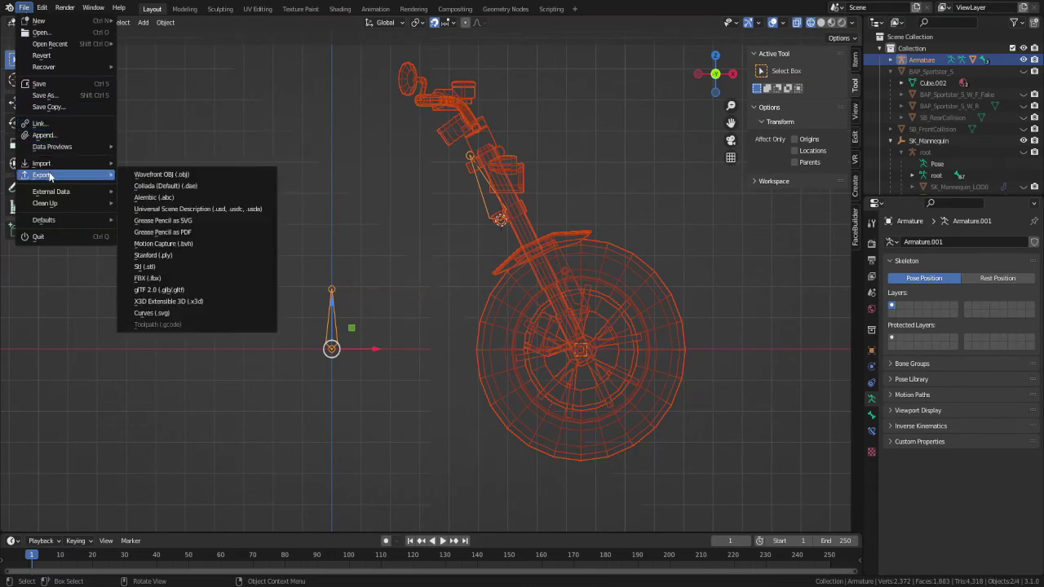
left_click(160, 279)
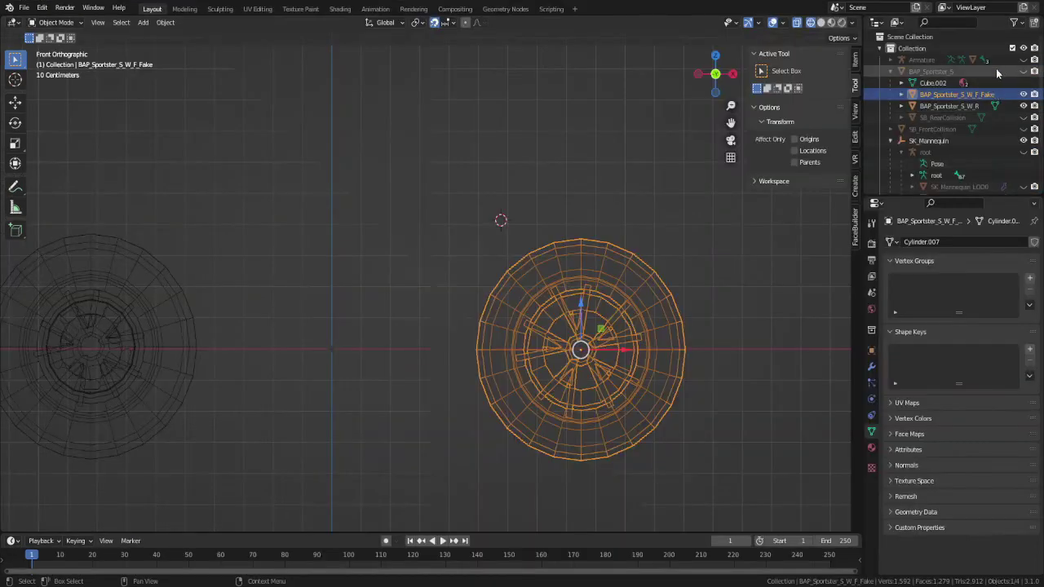
- Unhide the BAP_Sportster_S motorcycle body and move it between the two wheels
left_click(1024, 72)
left_click(353, 169)
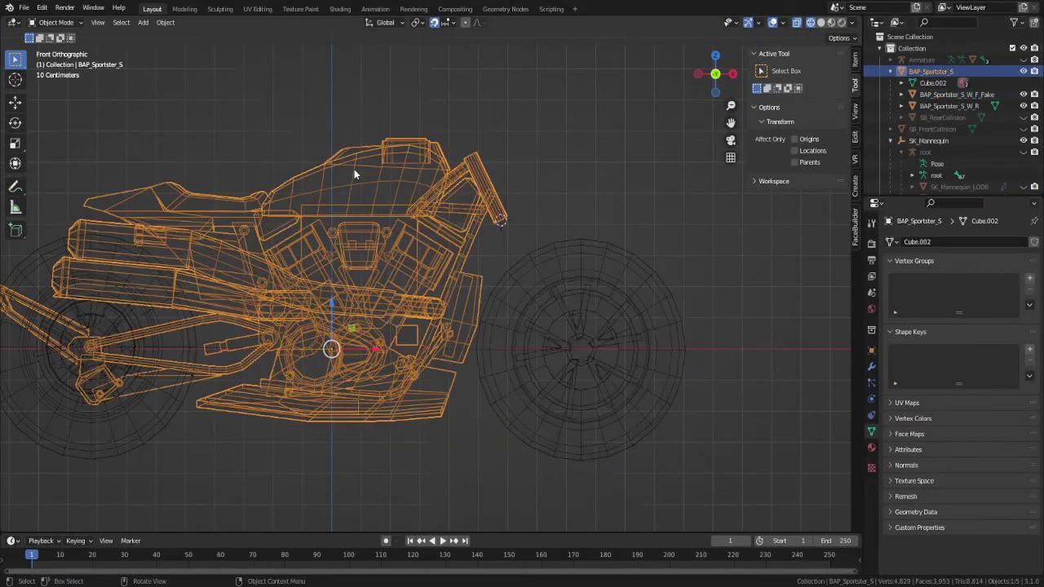
key("g")
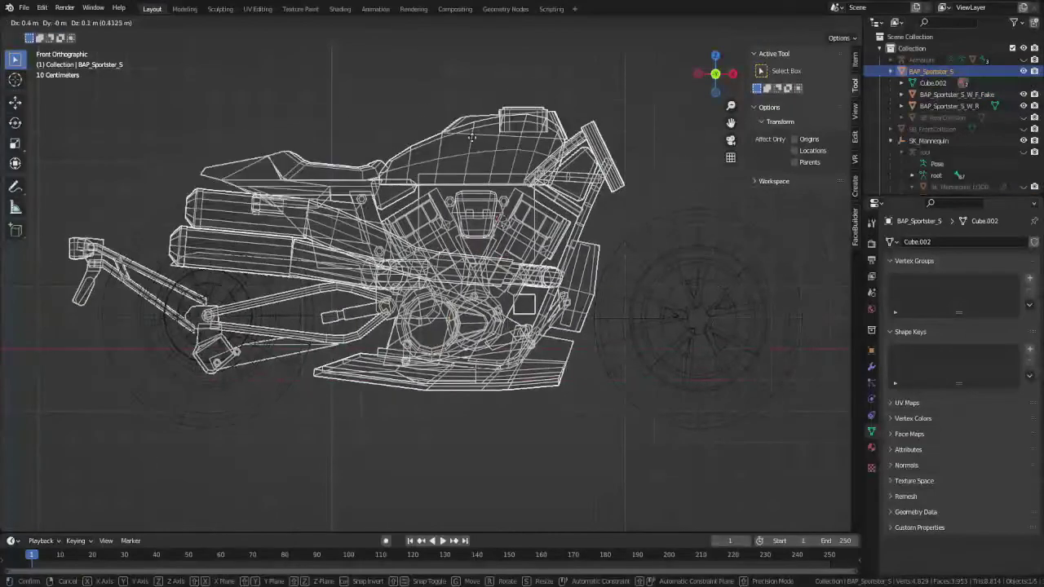
left_click(457, 118)
scroll(440, 128, "down", 4)
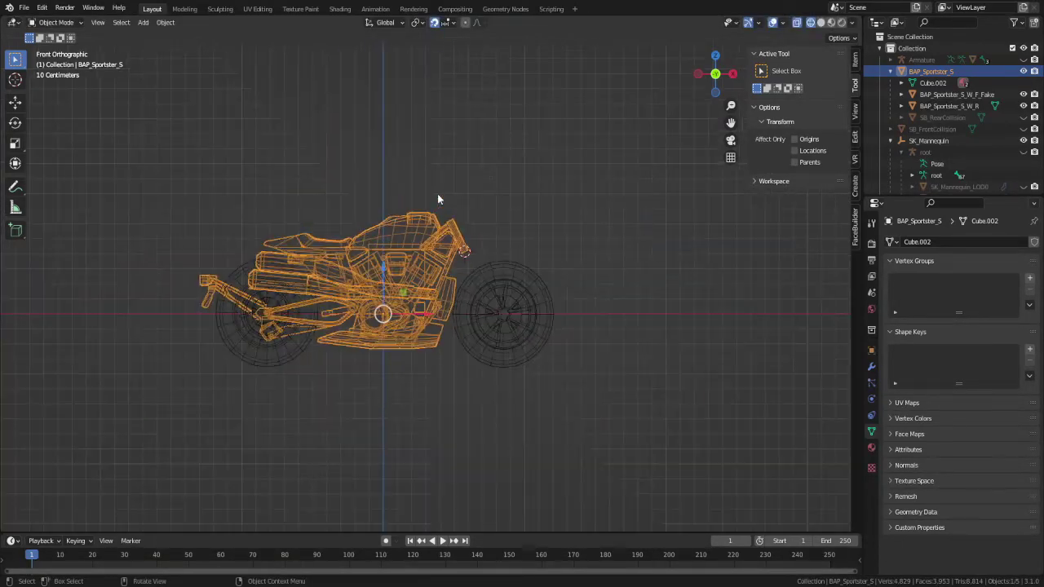
scroll(334, 261, "up", 3)
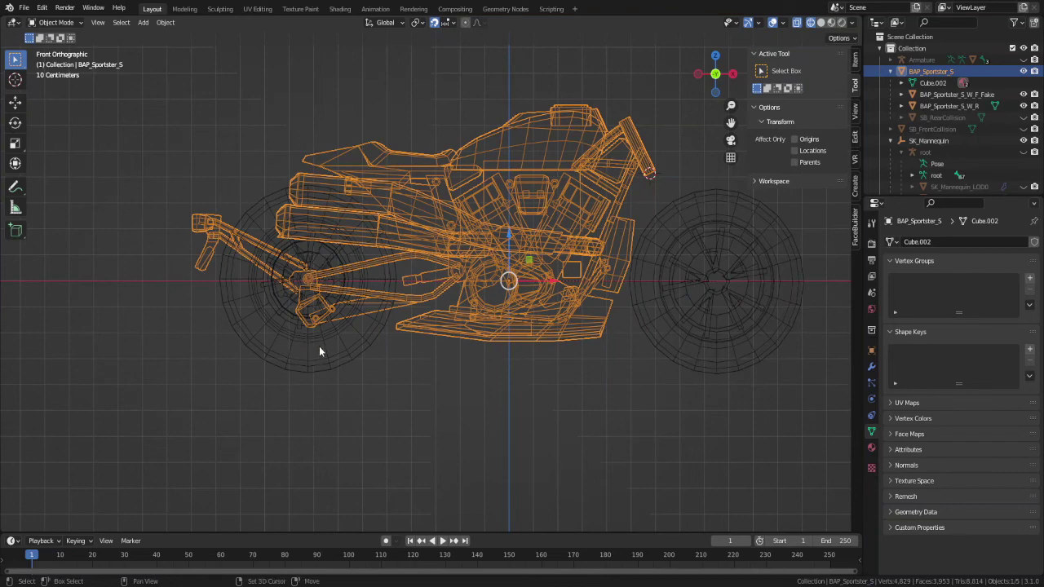
- Remove the front wheel's Sportster_S_Baked material slot, then select both wheels and the body
left_click(641, 332)
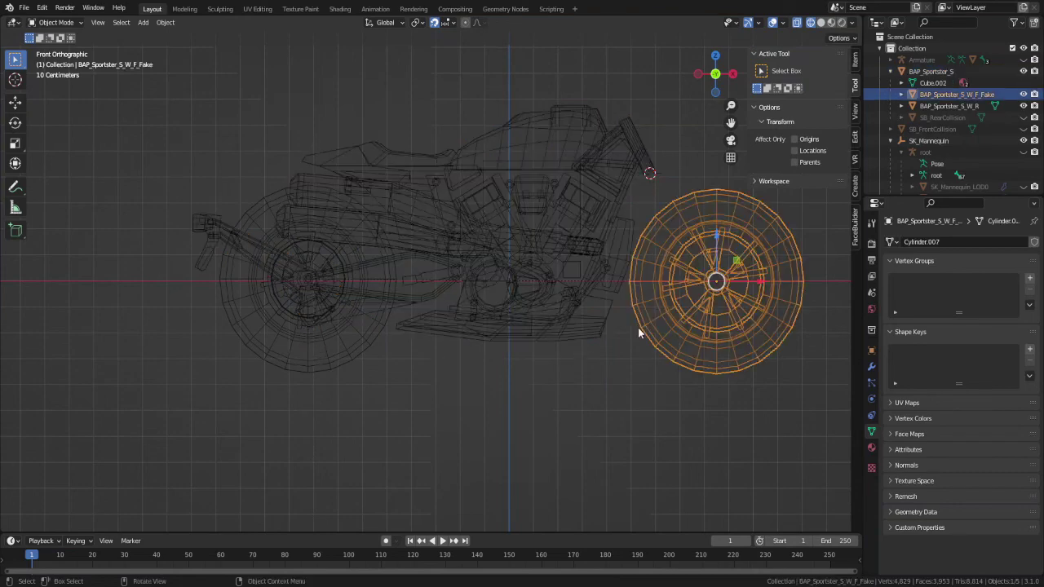
left_click(871, 448)
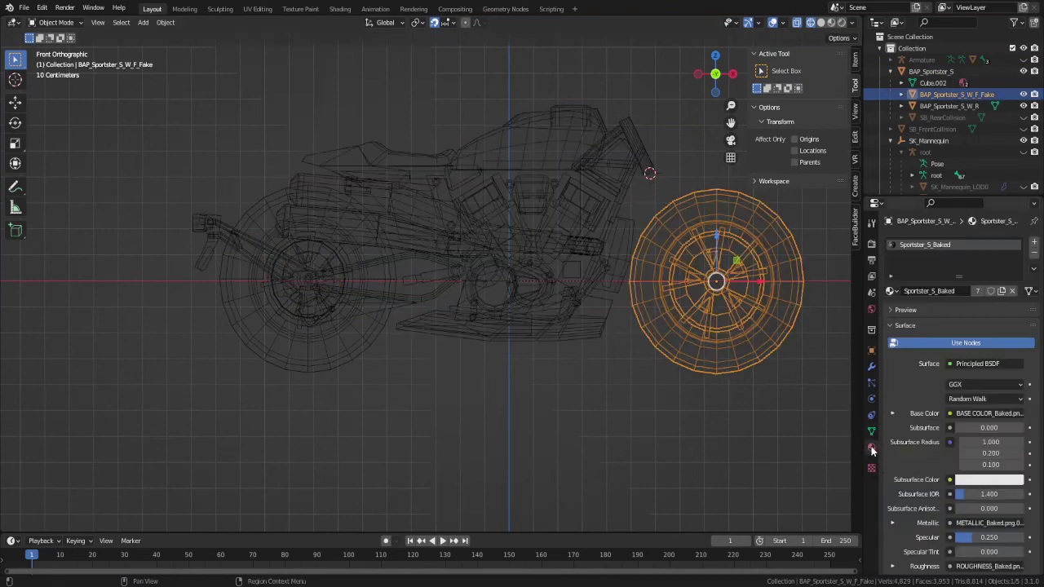
left_click(1036, 255)
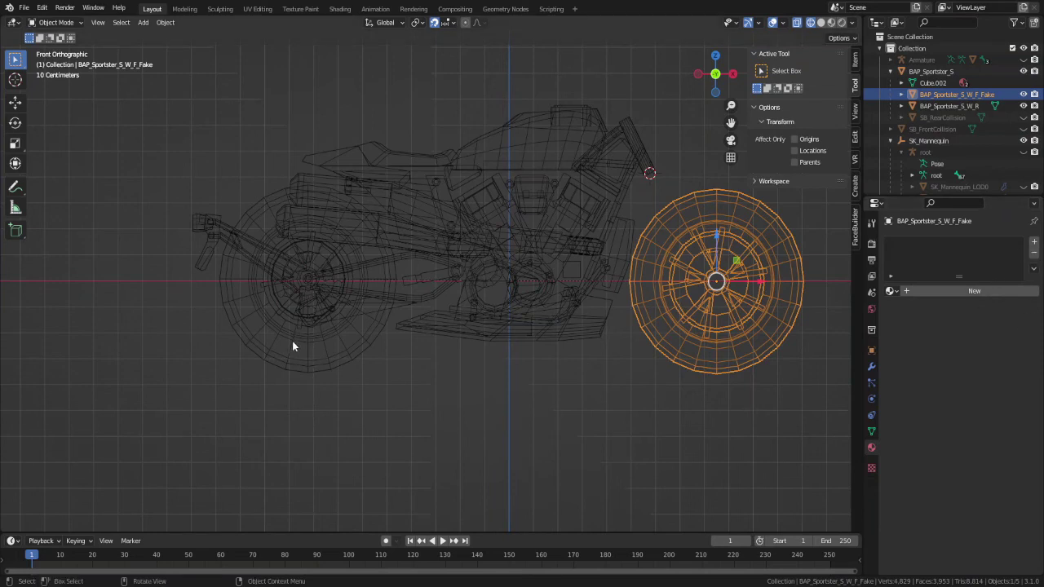
left_click(305, 360)
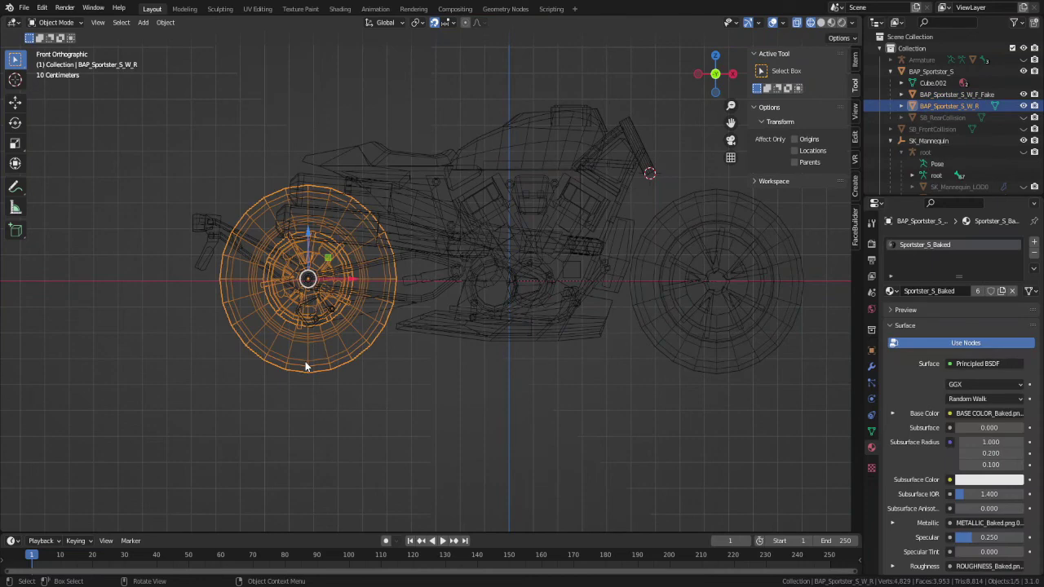
left_click(443, 257)
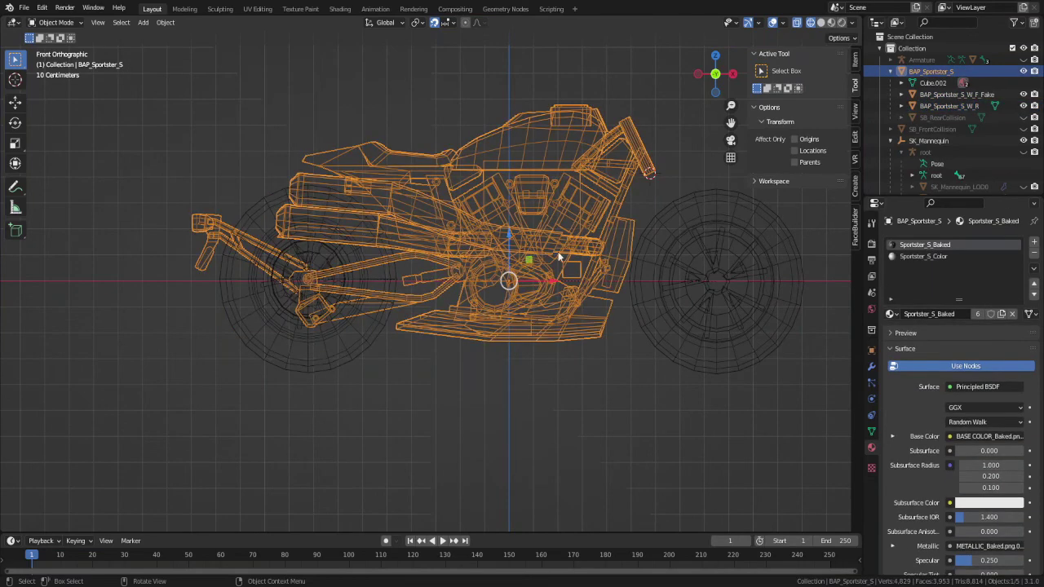
left_click(748, 267)
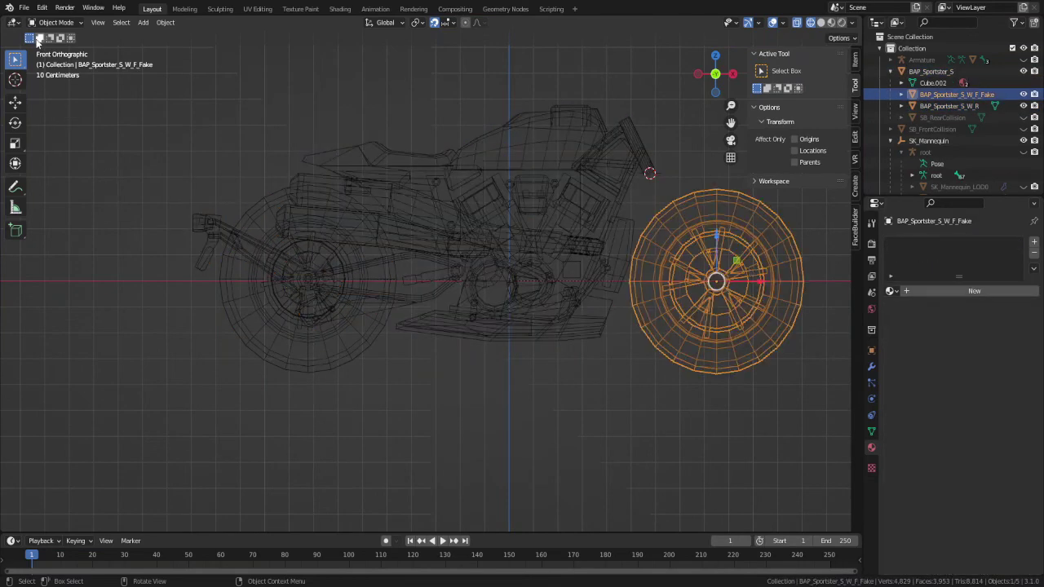
- Export the body and both wheels to UE5SportBike.fbx and save UE5SportBike.blend
left_click(366, 331, "shift")
left_click(431, 258, "shift")
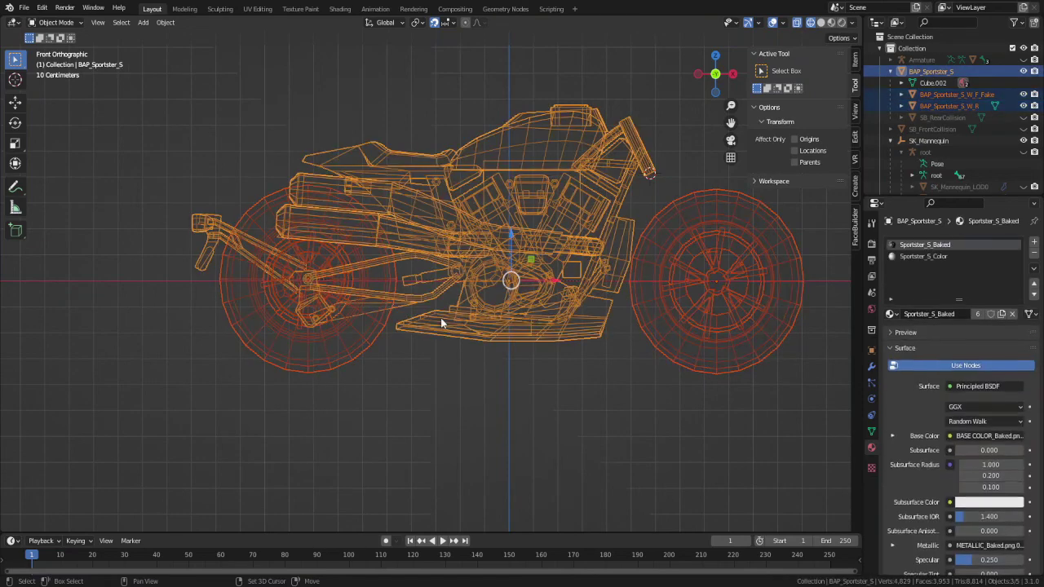
left_click(25, 7)
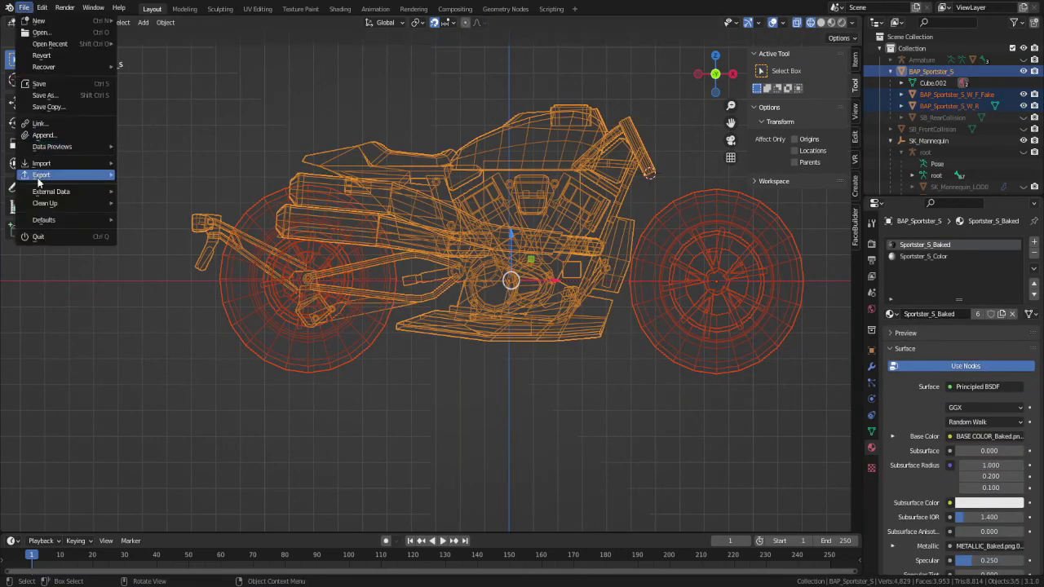
mouse_move(47, 175)
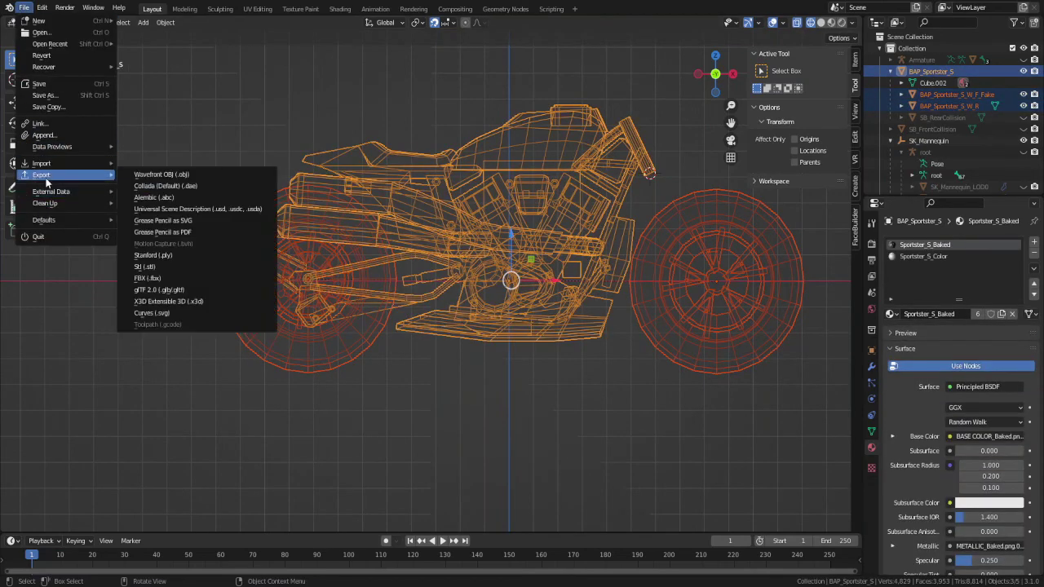
left_click(163, 275)
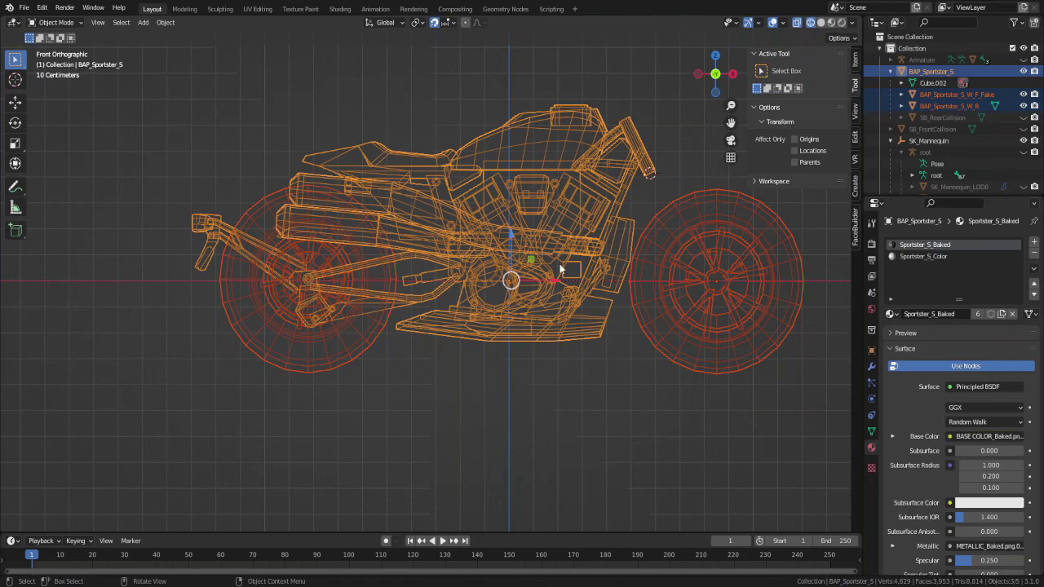
key("ctrl+s")
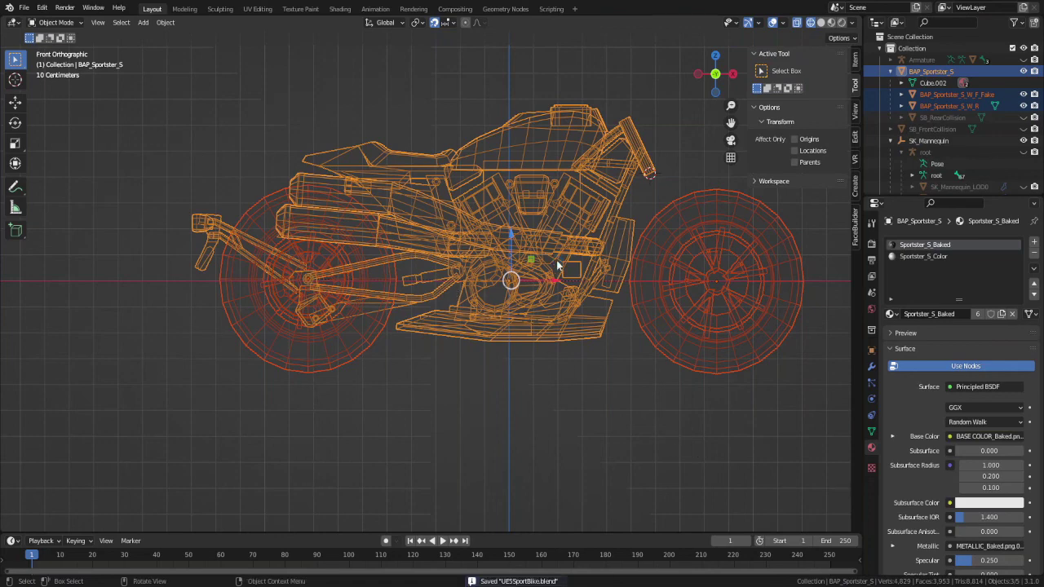